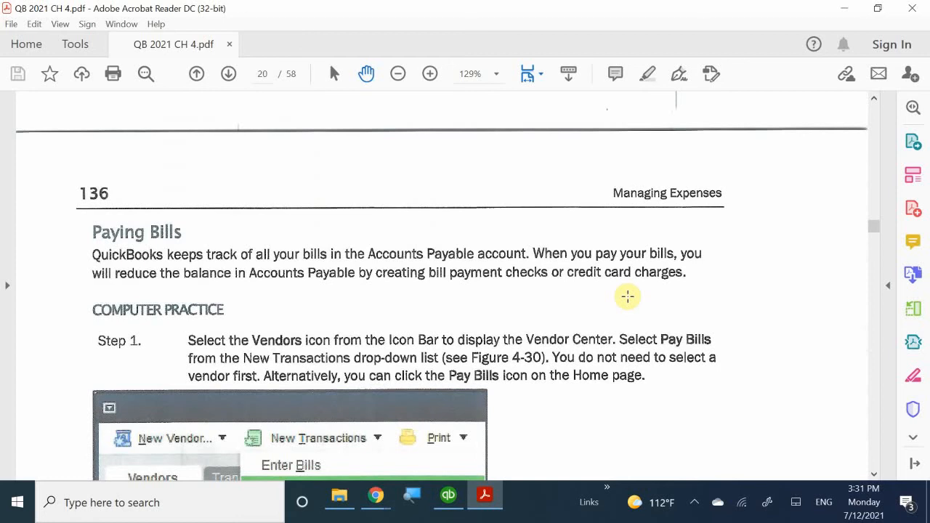
Read the Paying Bills practice instructions in the PDF and switch to QuickBooks Desktop
scroll(628, 296, "down", 4)
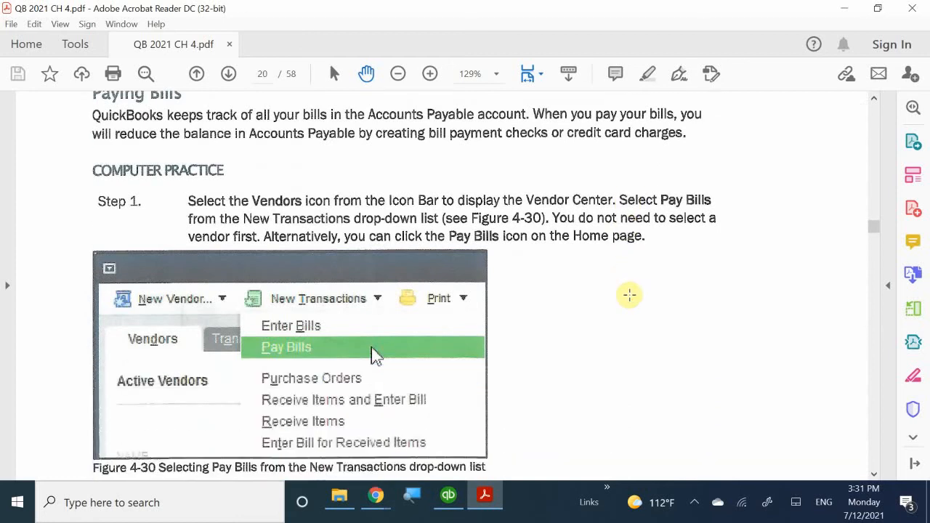
scroll(628, 297, "down", 2)
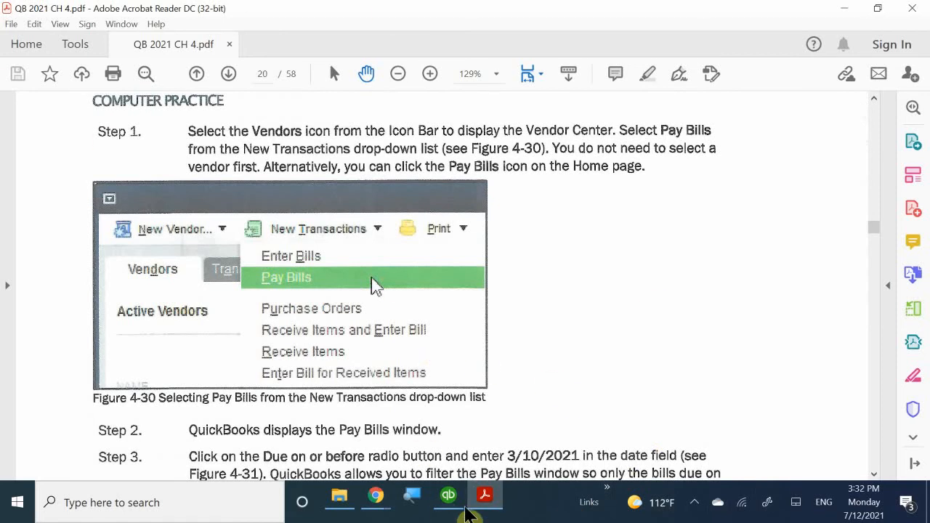
left_click(449, 500)
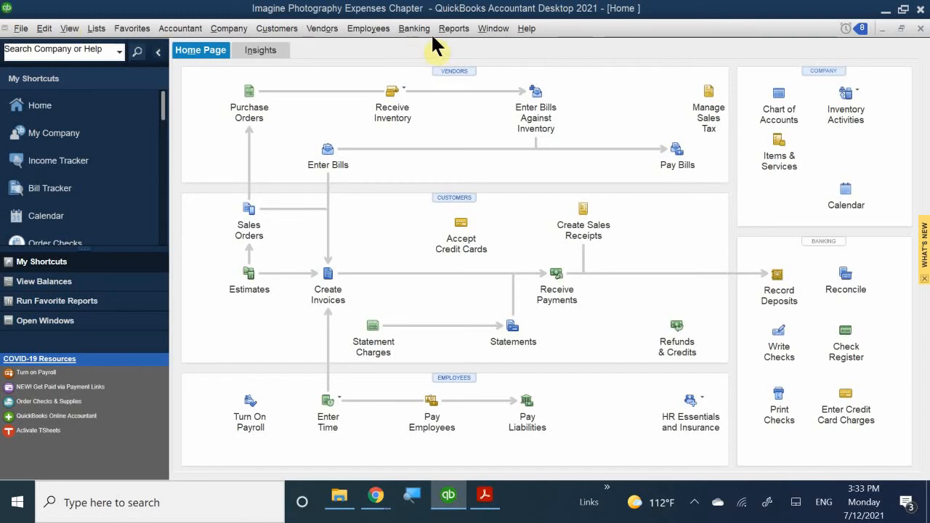
Open the Vendor Center
left_click(322, 35)
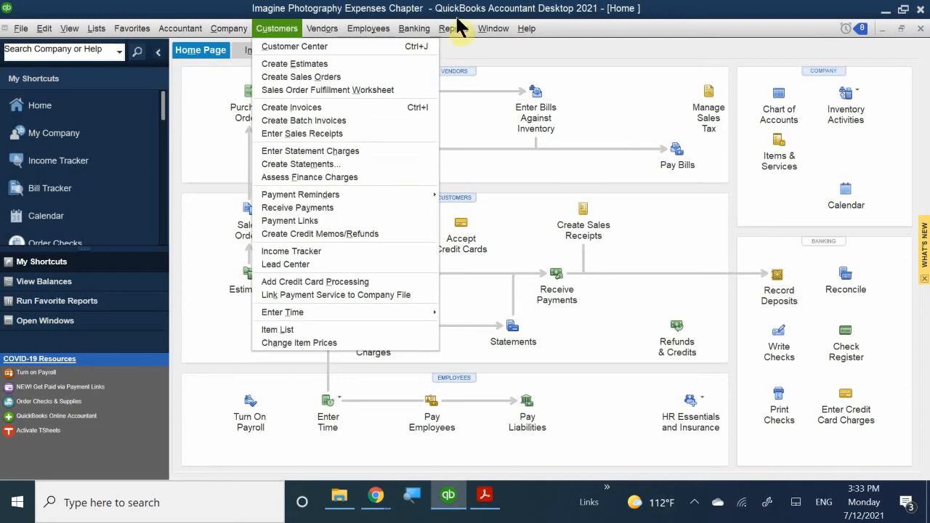
mouse_move(323, 28)
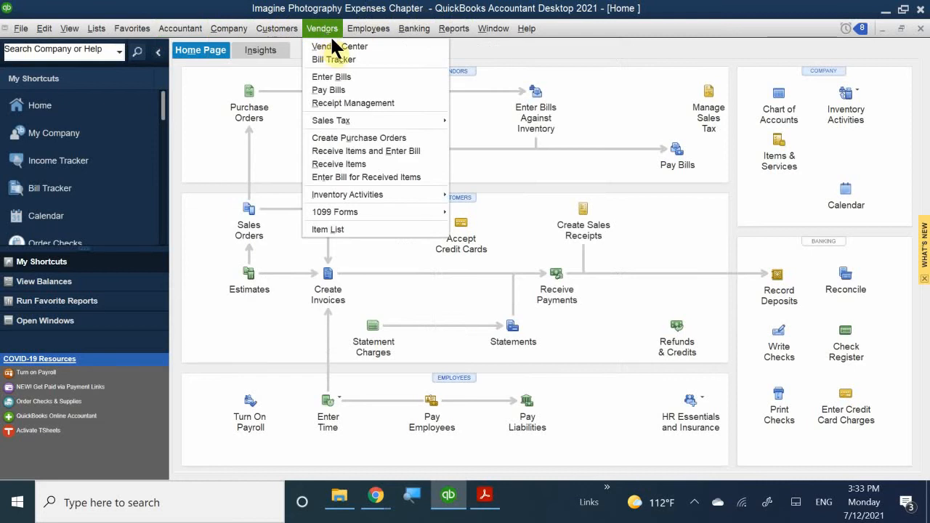
left_click(336, 47)
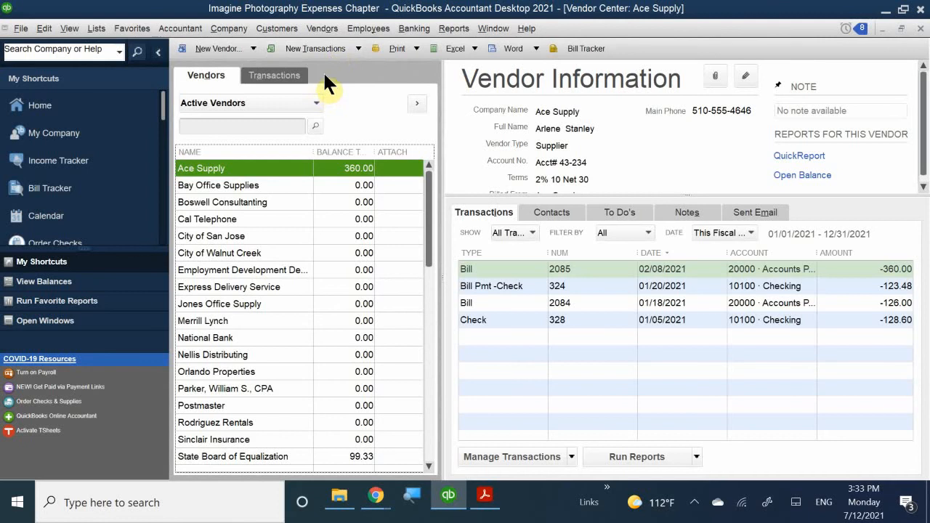
Examine the bill payment and transaction commands available for Ace Supply in the Vendor Center
left_click(355, 48)
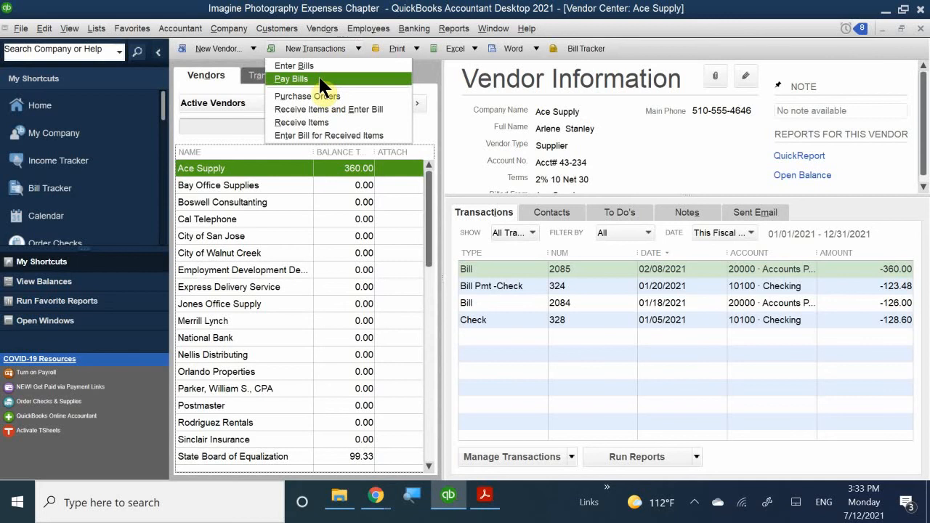
left_click(227, 165)
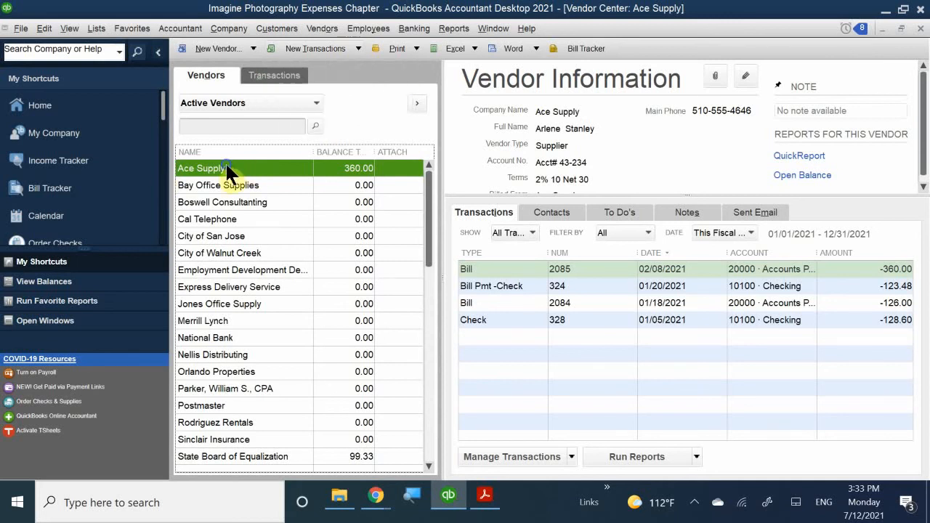
right_click(226, 164)
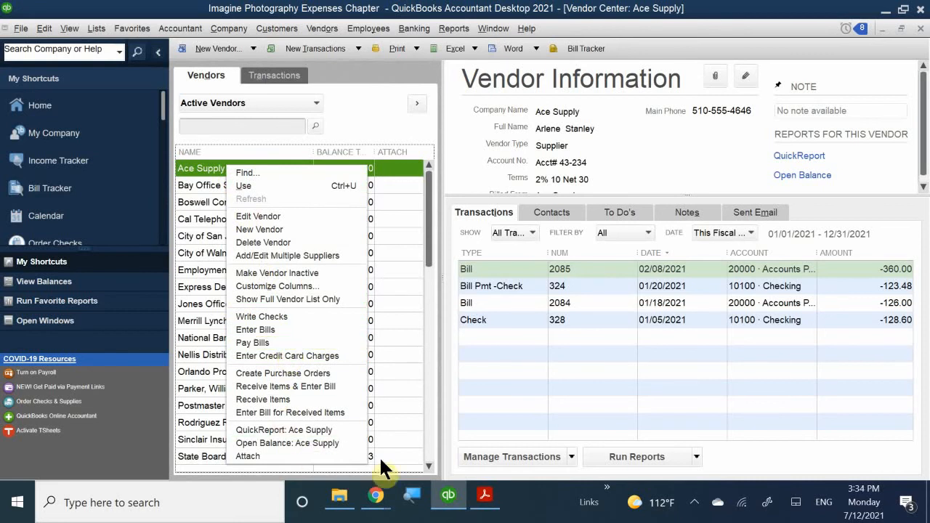
left_click(574, 456)
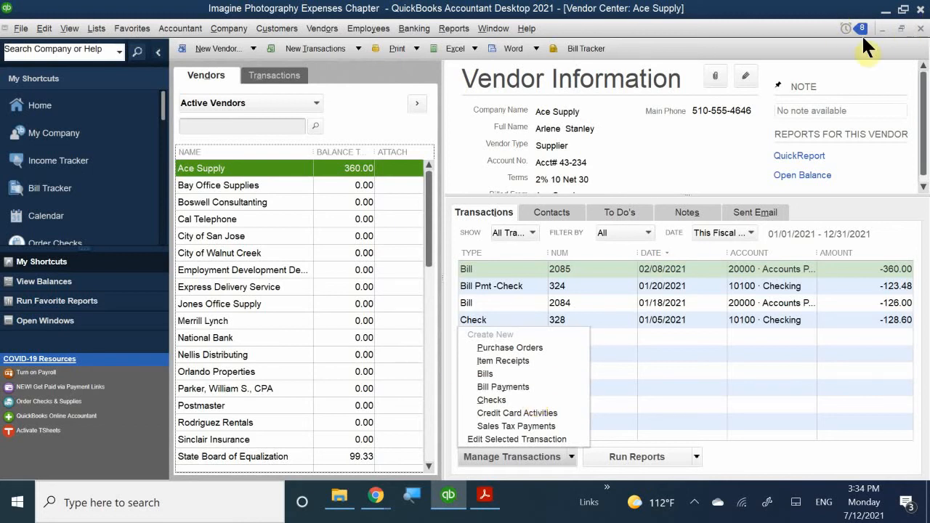
Open the Bill Tracker and examine its transaction options and the actions offered for the Ace Supply bill
left_click(582, 46)
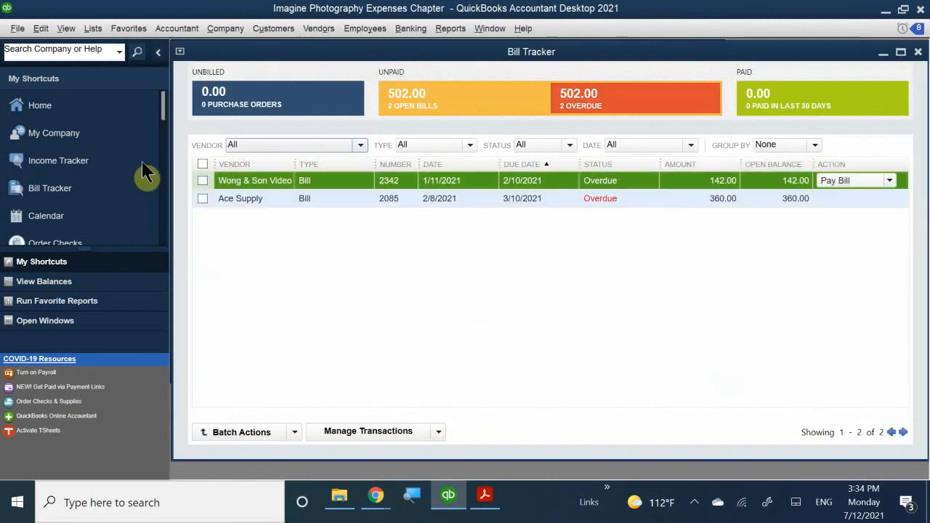
left_click(396, 430)
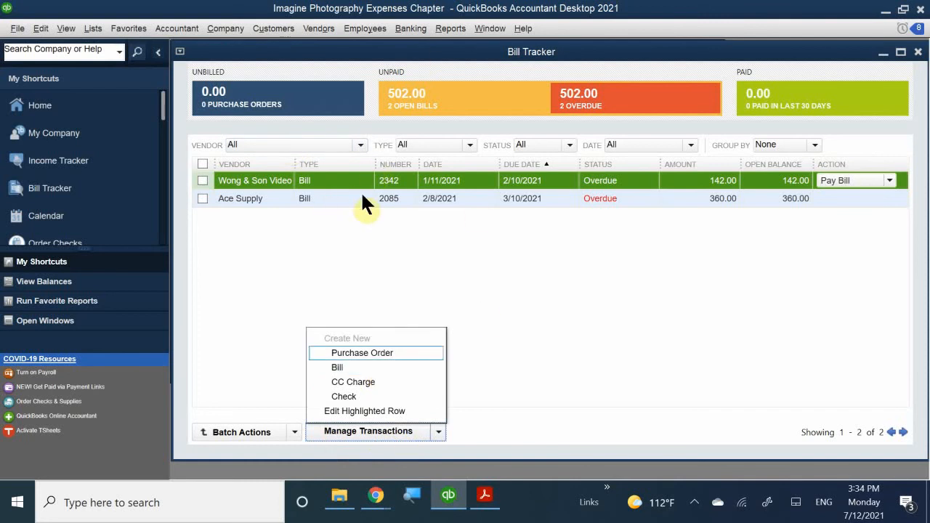
left_click(387, 195)
left_click(398, 197)
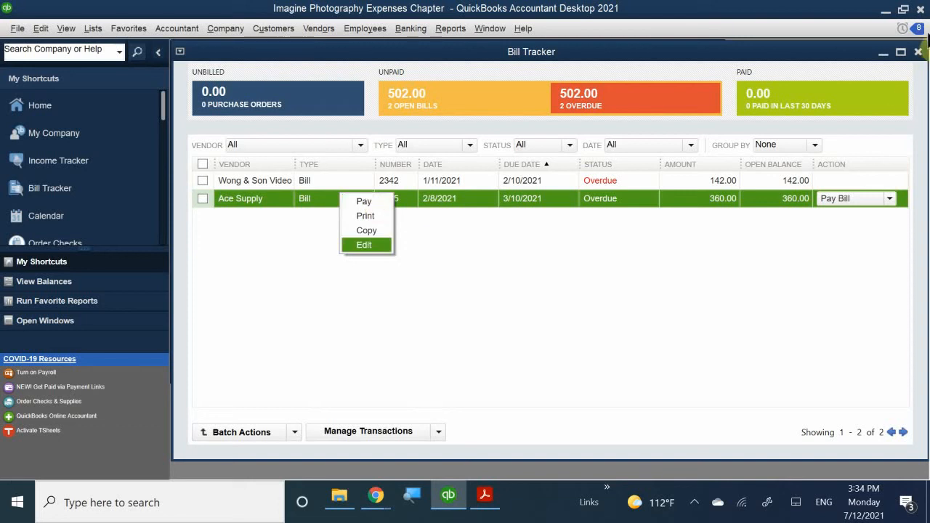
left_click(917, 53)
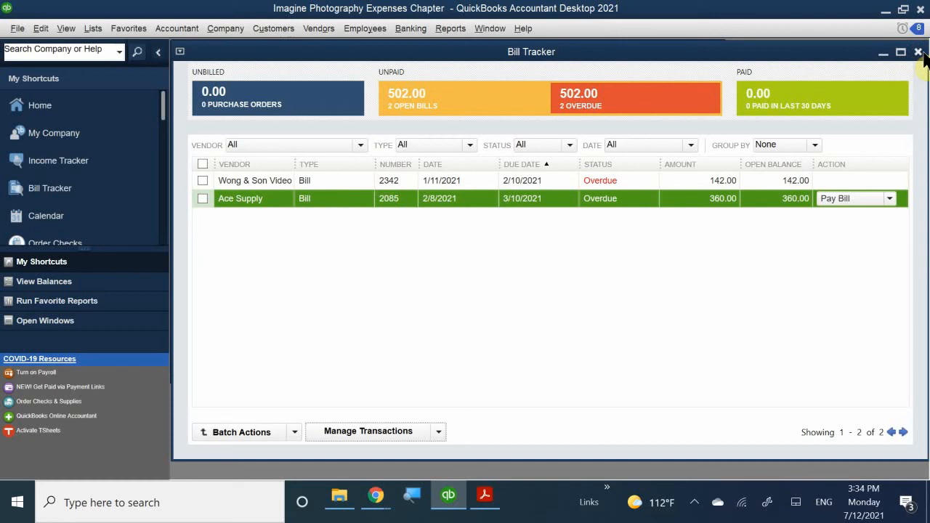
left_click_drag(925, 53, 923, 54)
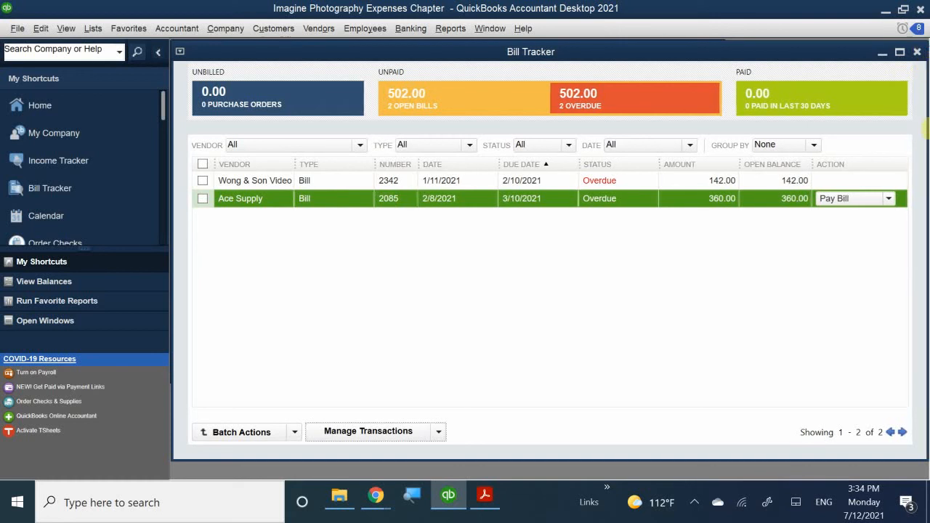
Open the Ace Supply bill from the Bill Tracker, view its Pay Bills window and leave that without recording the payment
double_click(300, 197)
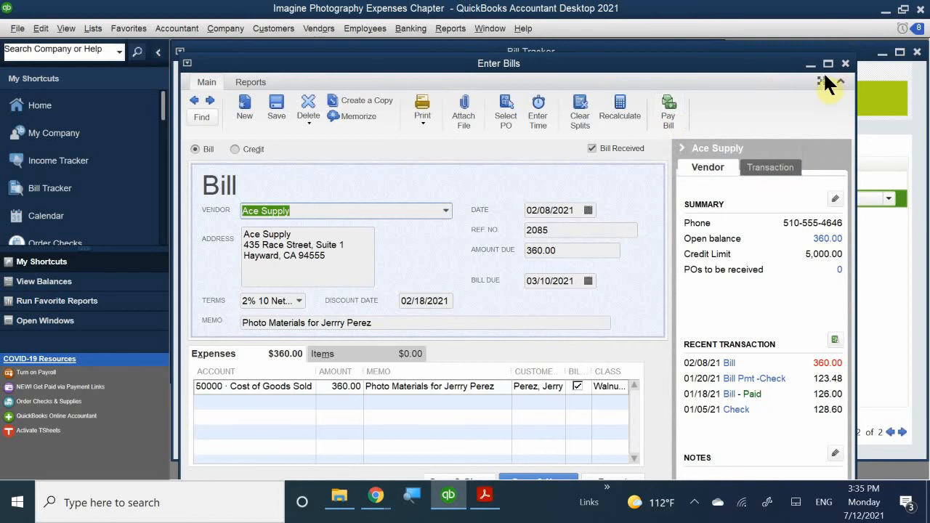
left_click(669, 110)
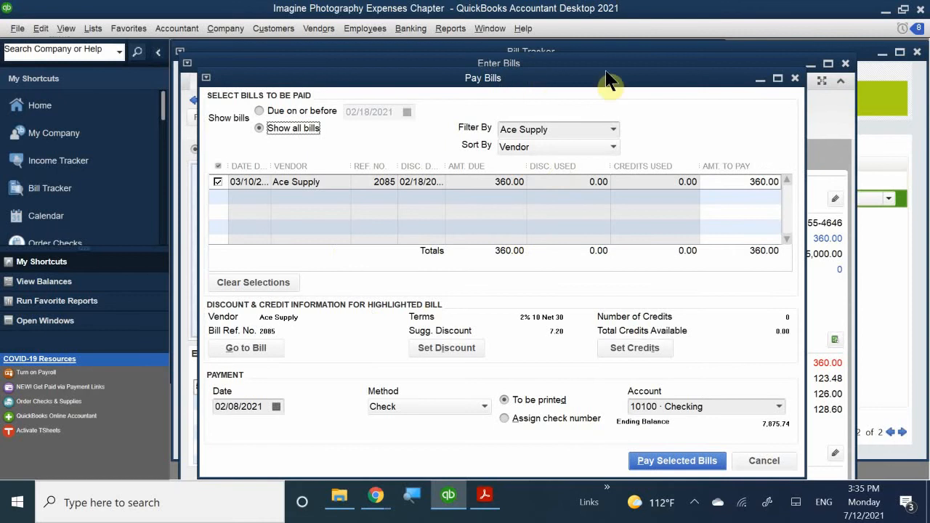
left_click(795, 78)
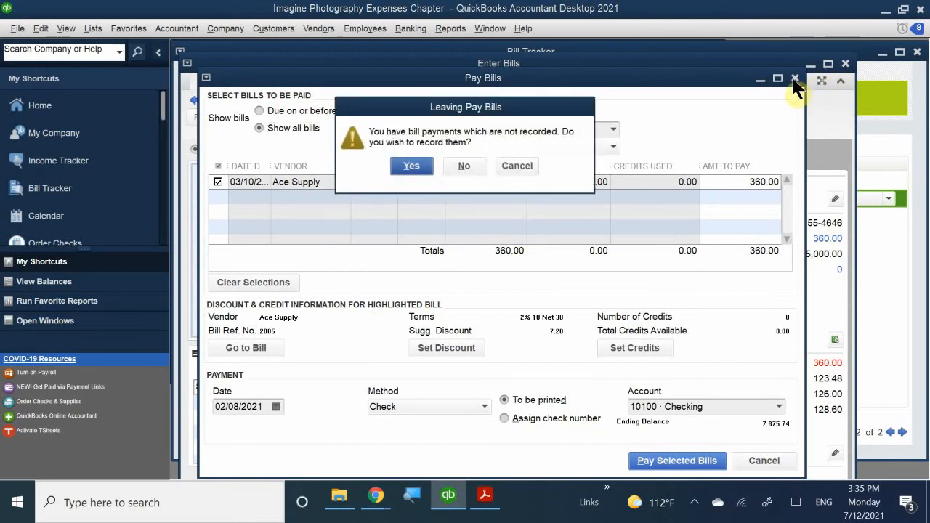
left_click(473, 164)
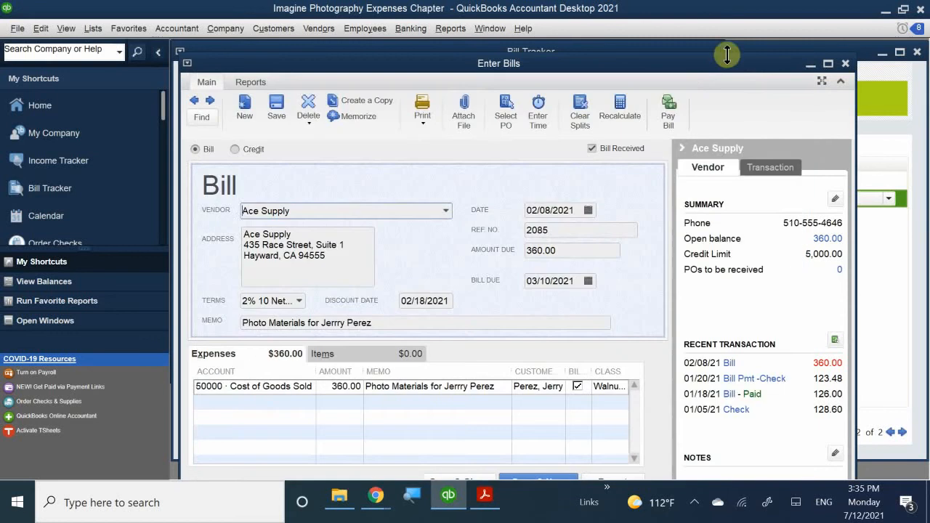
Close the bill, the Bill Tracker and the Vendor Center, and maximize the Home page
left_click(845, 64)
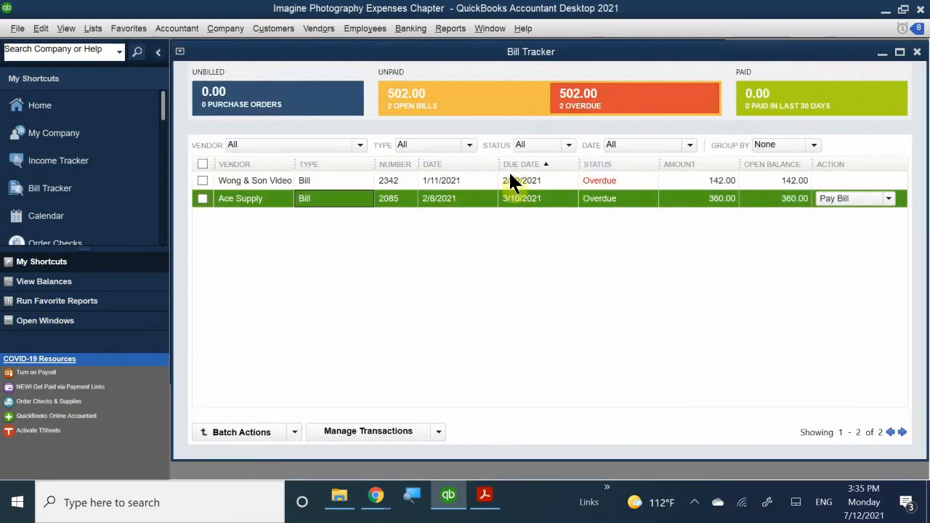
left_click(917, 54)
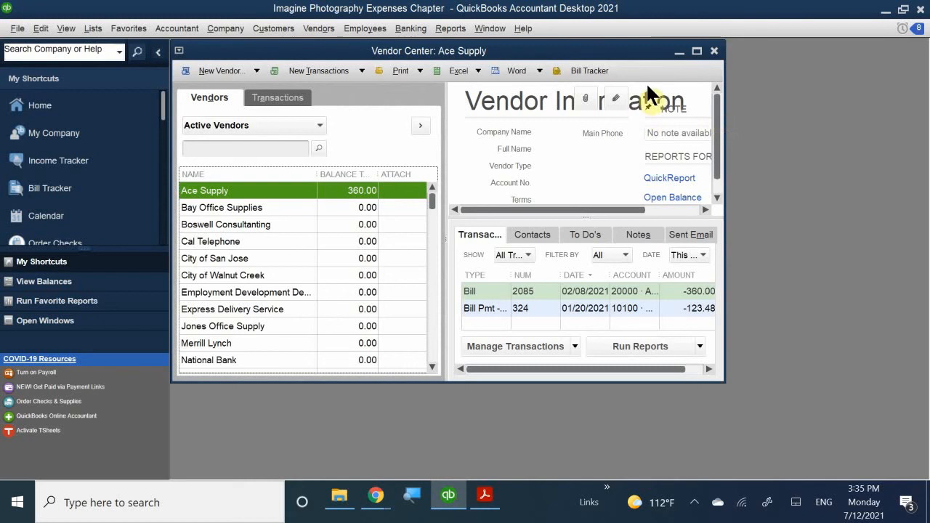
left_click(715, 51)
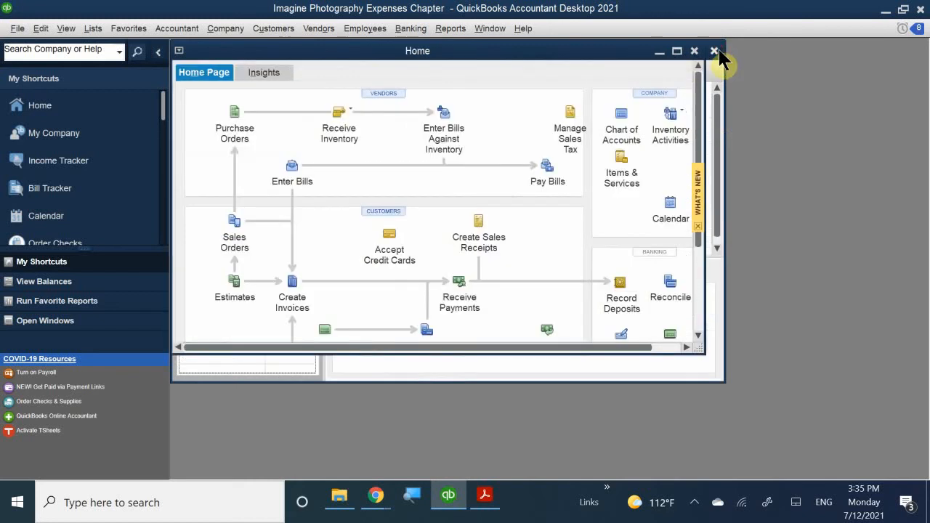
double_click(531, 52)
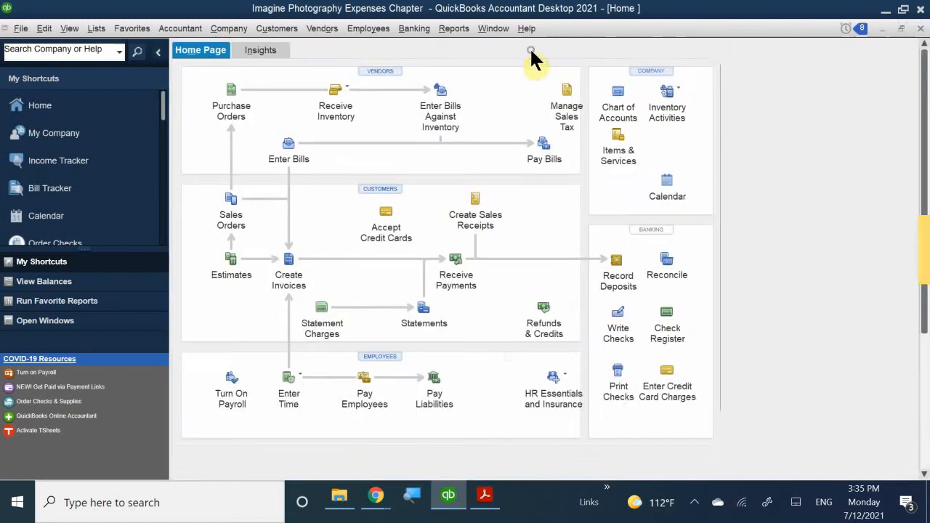
Open Pay Bills from the Home page and review the payment methods, keeping Check
left_click(677, 168)
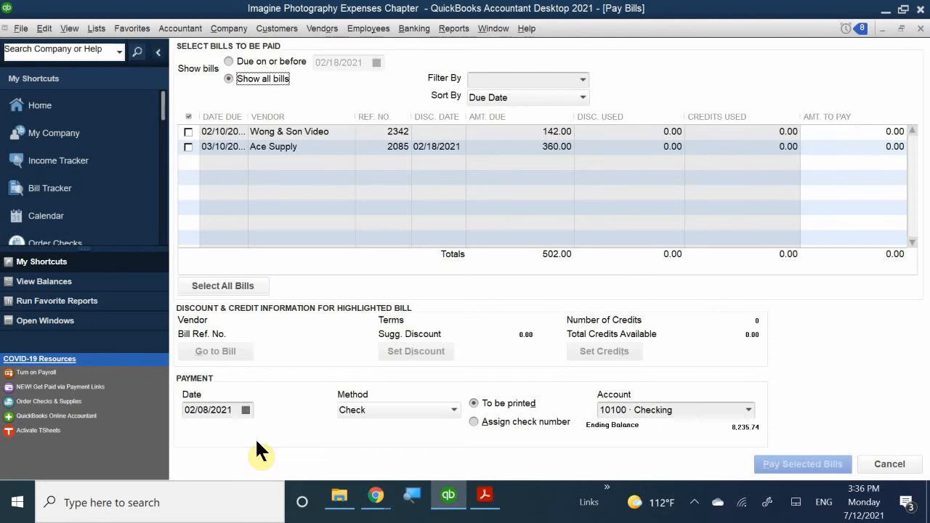
left_click(452, 410)
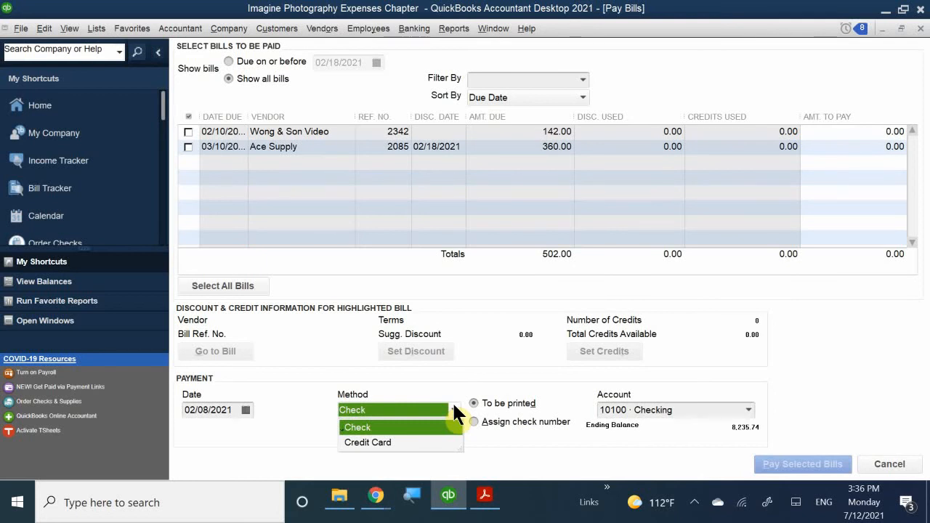
left_click(454, 411)
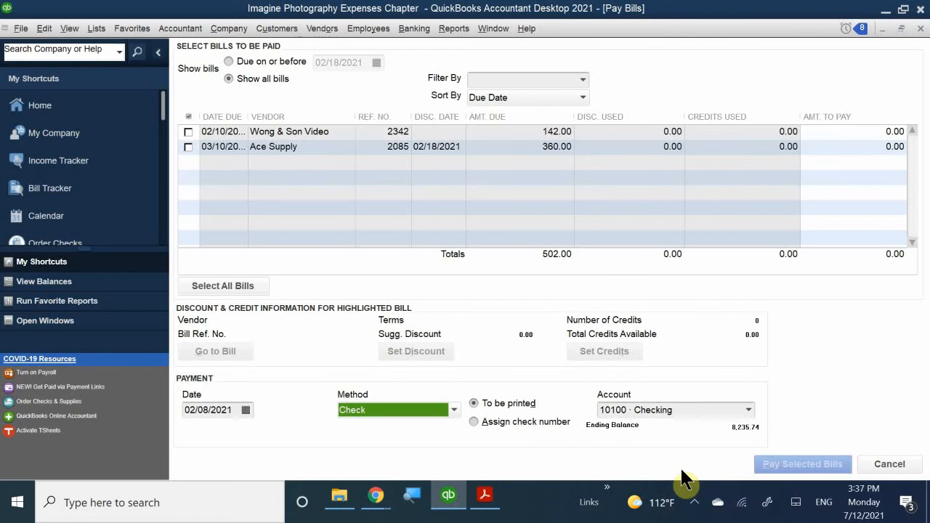
Go to the Ace Supply bill to examine its terms and details, and return to Pay Bills
left_click(276, 147)
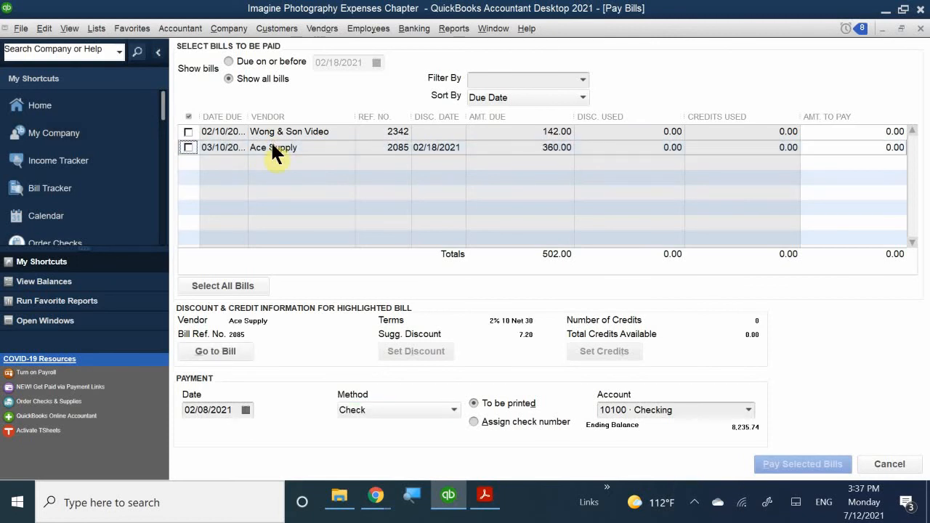
left_click(221, 350)
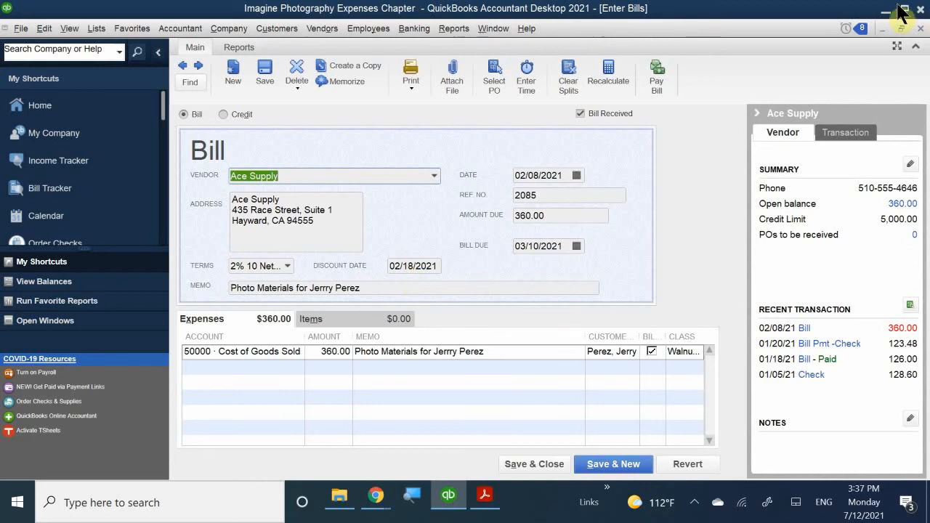
left_click(920, 25)
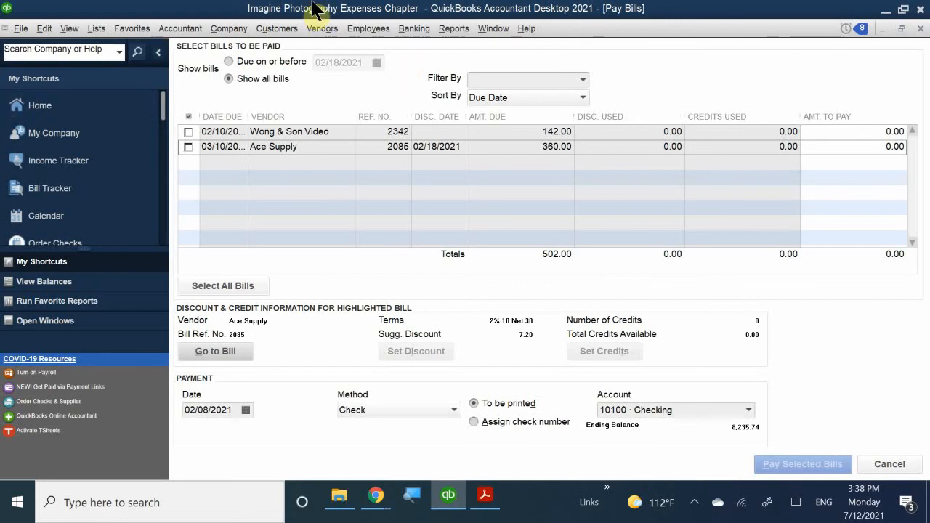
Set the payment date to 02/10/2021 and mark the Ace Supply bill for payment
left_click(245, 409)
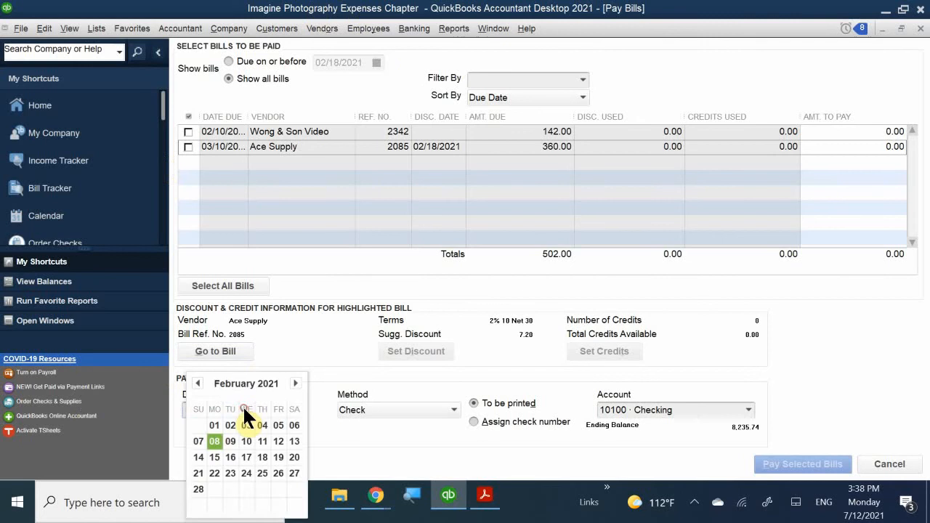
left_click(246, 441)
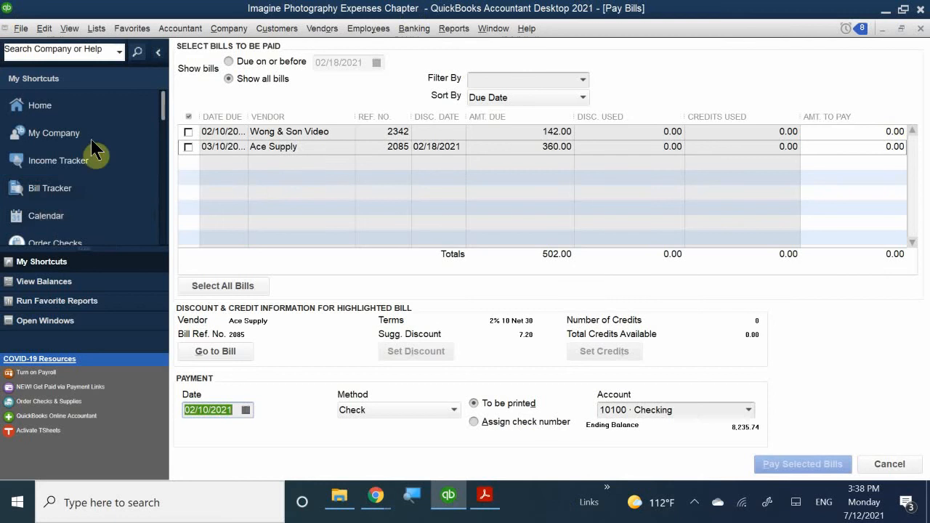
left_click(268, 147)
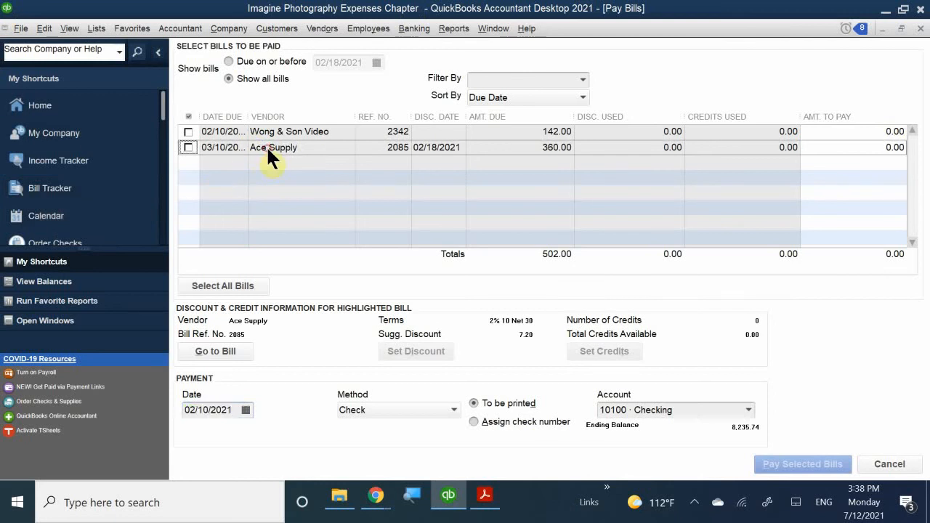
left_click(187, 146)
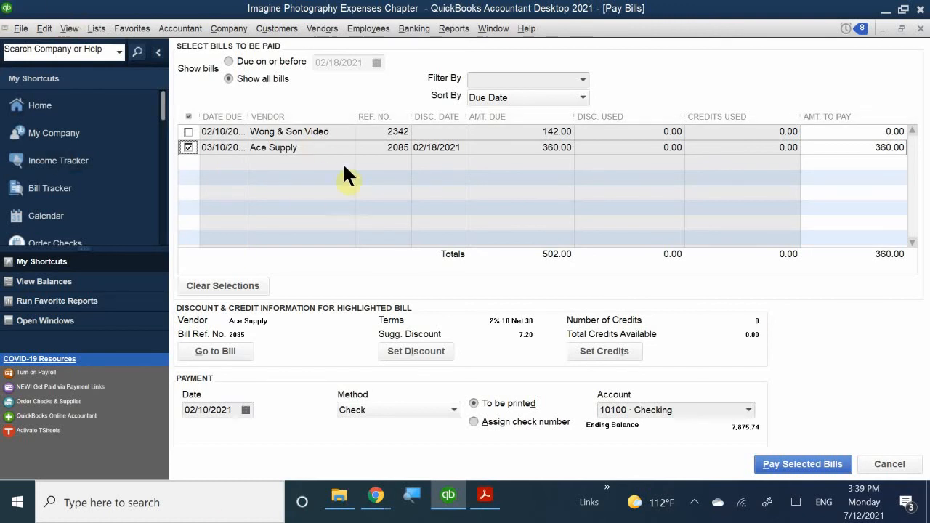
Apply the suggested 7.20 discount to the Ace Supply bill, using discount account 53000 · Purchase Discounts and class Walnut Creek
left_click(414, 351)
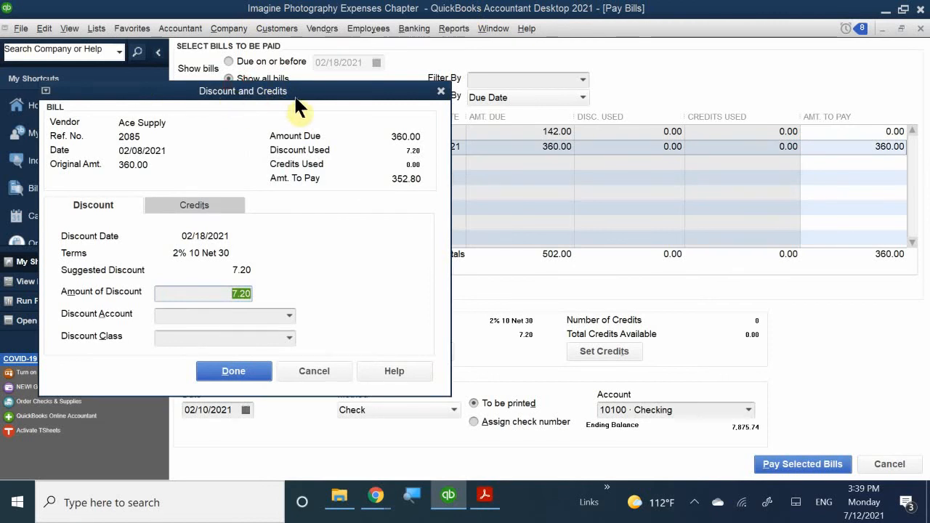
left_click_drag(245, 94, 454, 155)
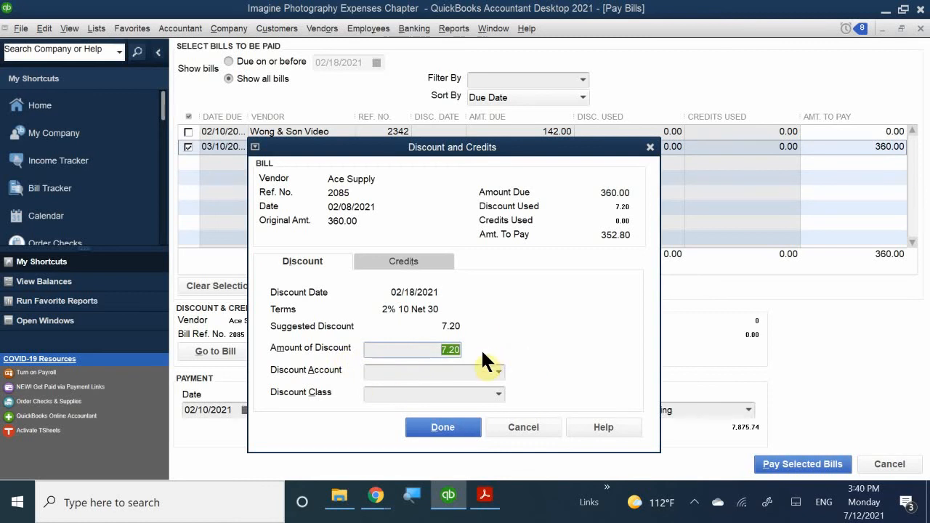
left_click(396, 372)
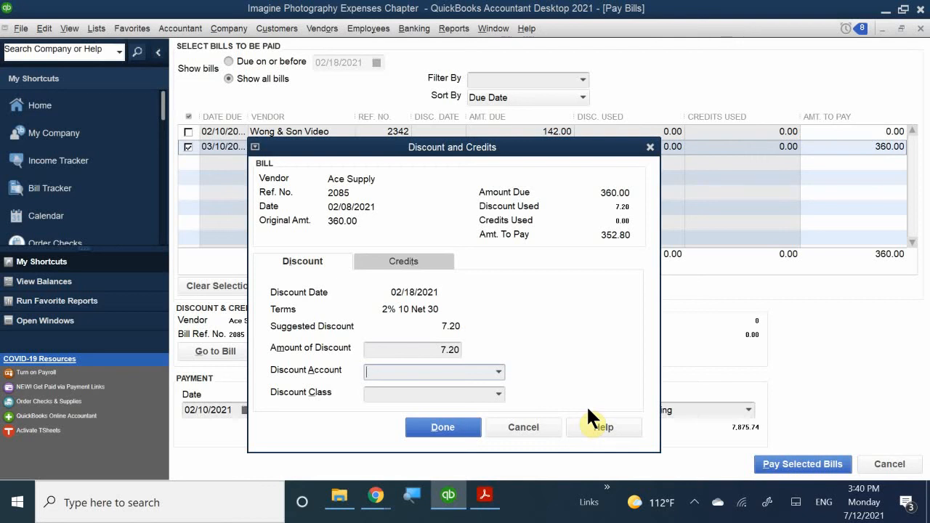
type("pur")
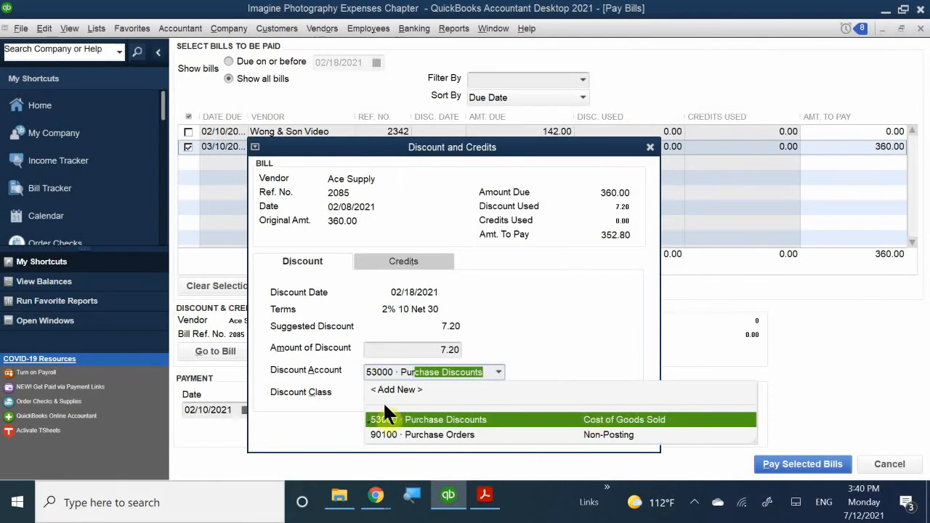
left_click(390, 420)
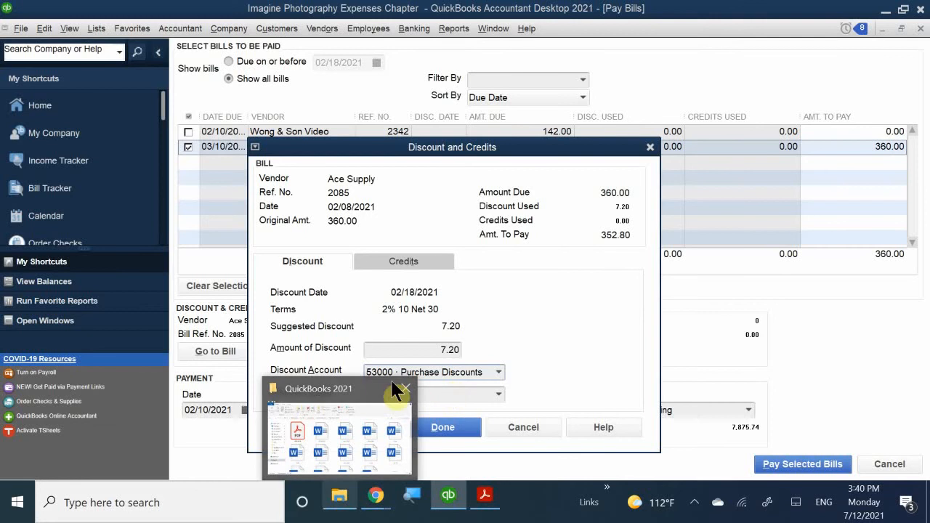
left_click(440, 396)
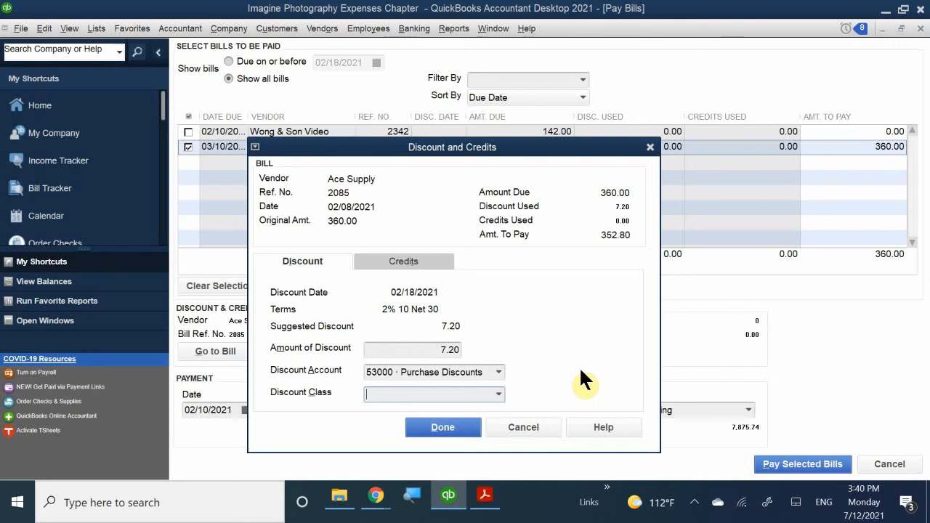
type("Walnut Creek")
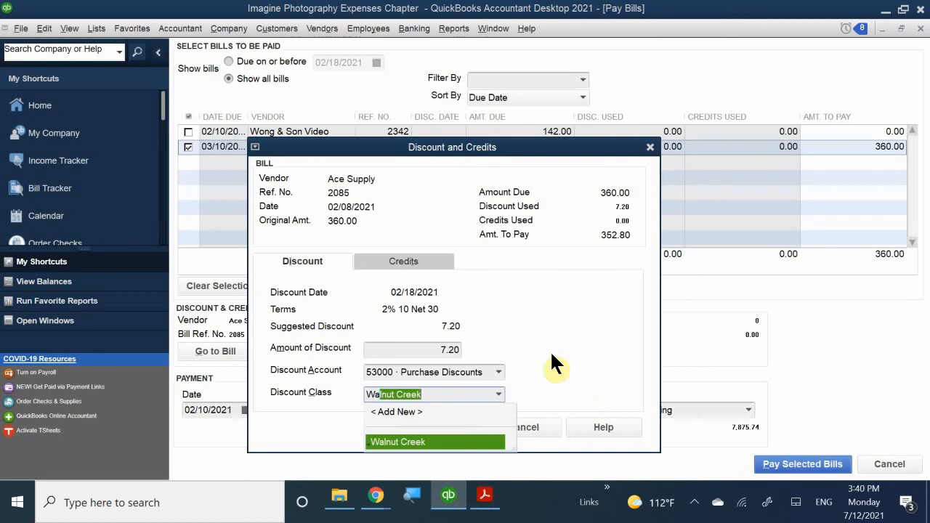
left_click(428, 430)
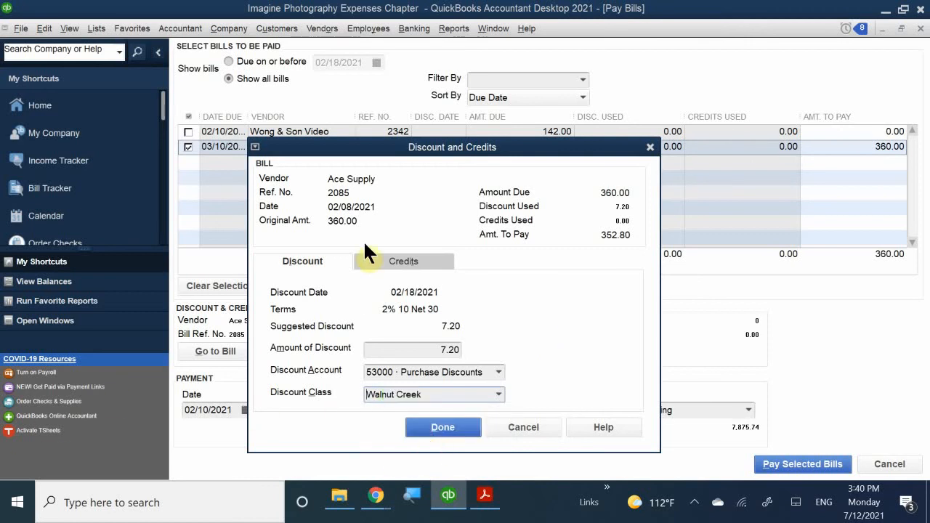
left_click(440, 427)
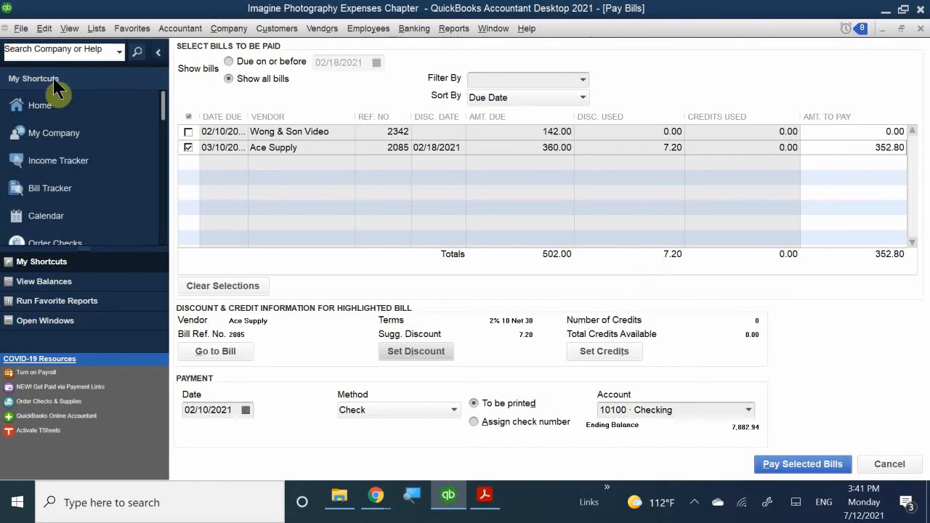
Mark the Wong & Son Video bill as well, keep the checks to be printed, pay both bills and finish the payment summary
left_click(188, 131)
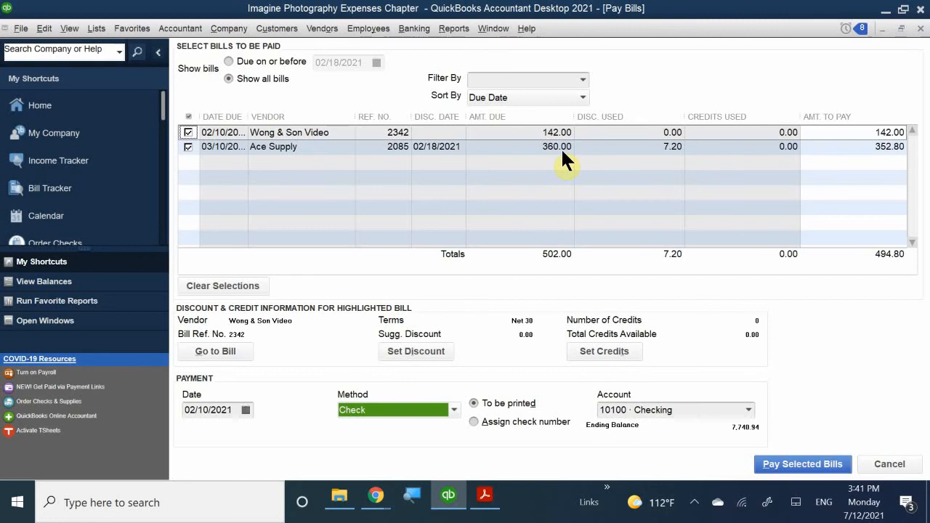
left_click(491, 404)
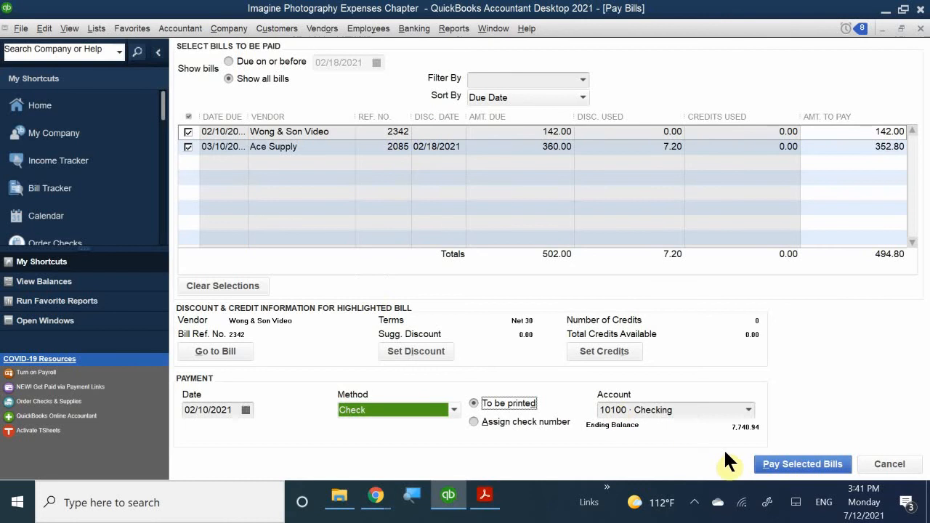
left_click(799, 466)
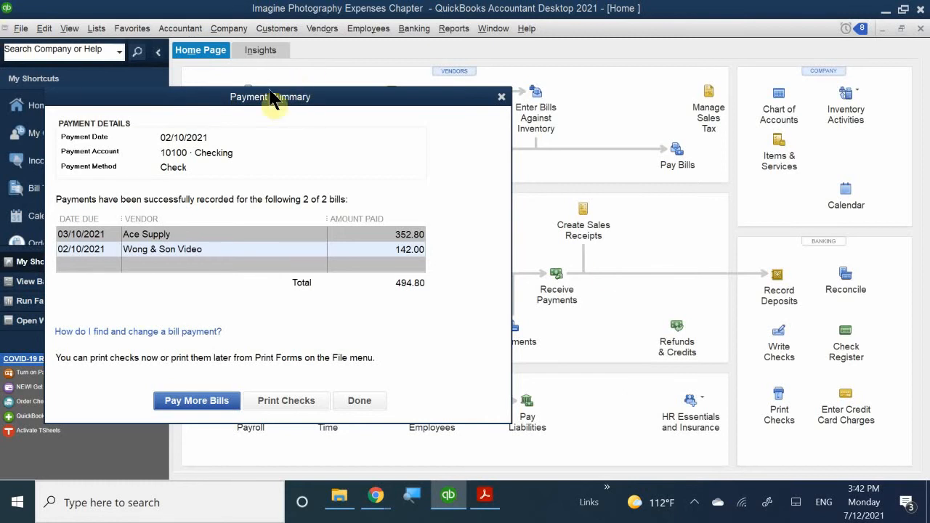
left_click_drag(263, 102, 505, 102)
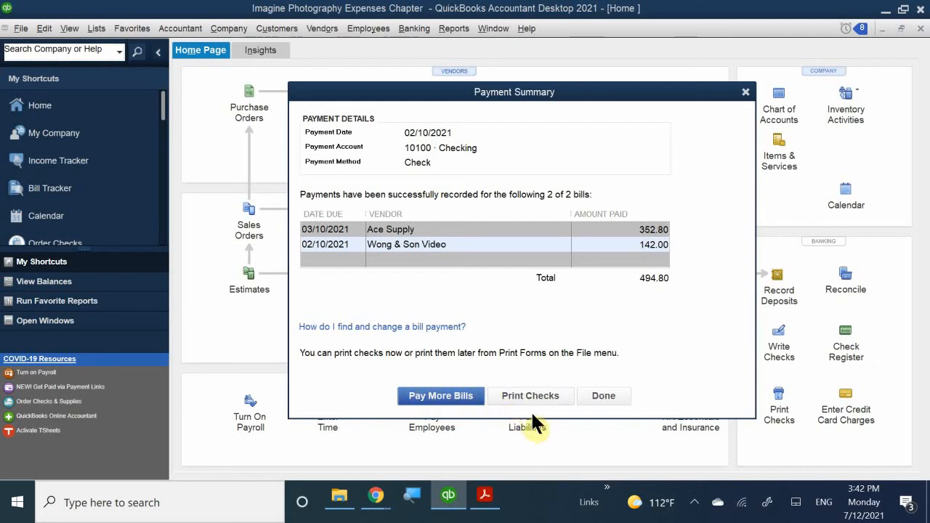
left_click(616, 393)
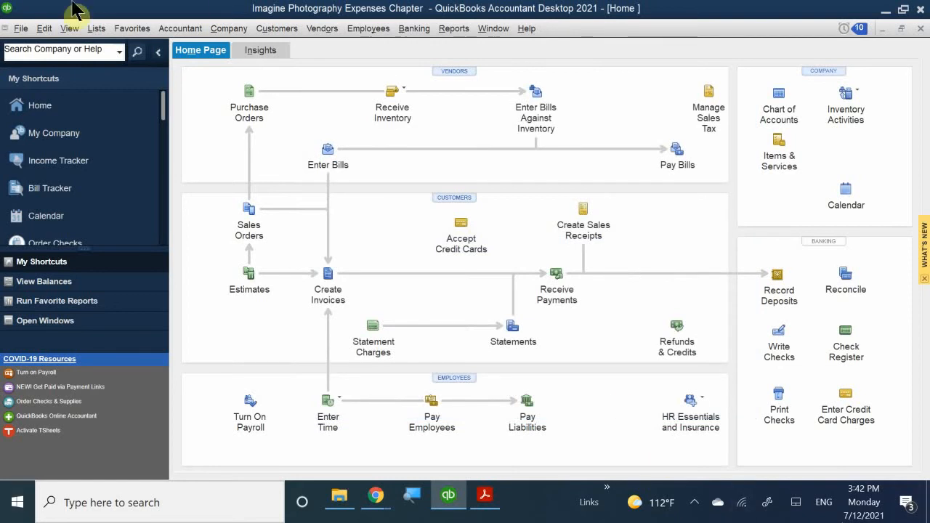
Open the 10100 · Checking register to review the recorded bill payments, and close it
left_click(847, 341)
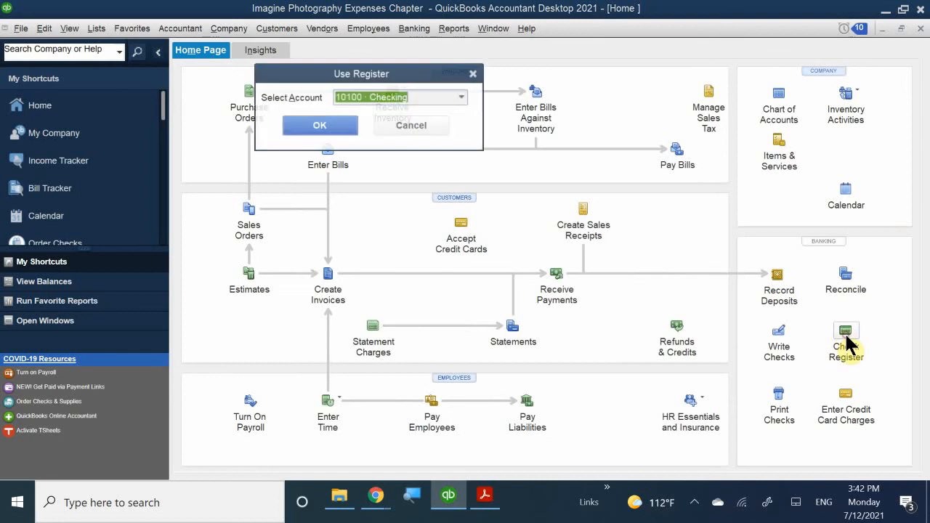
left_click(309, 125)
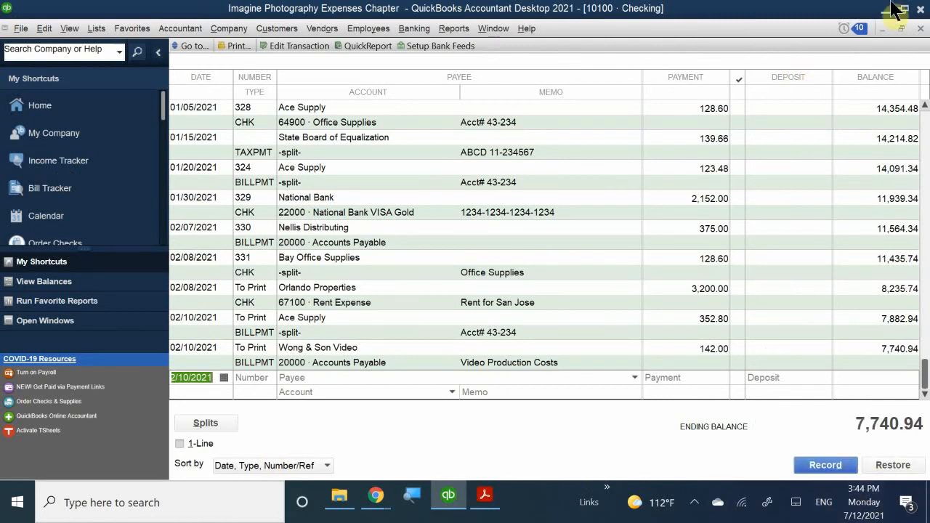
left_click(920, 29)
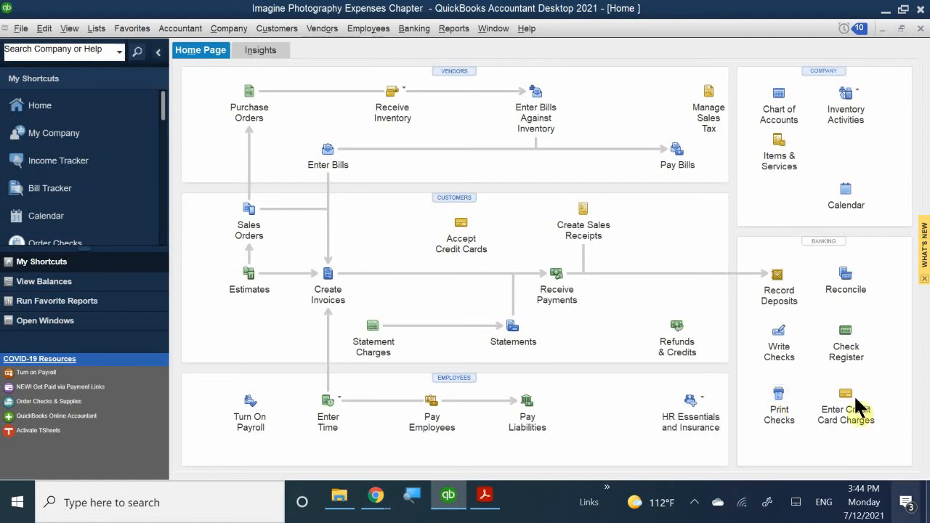
Select all the listed 10100 · Checking checks for printing, keeping 6001 as the first check number
left_click(20, 29)
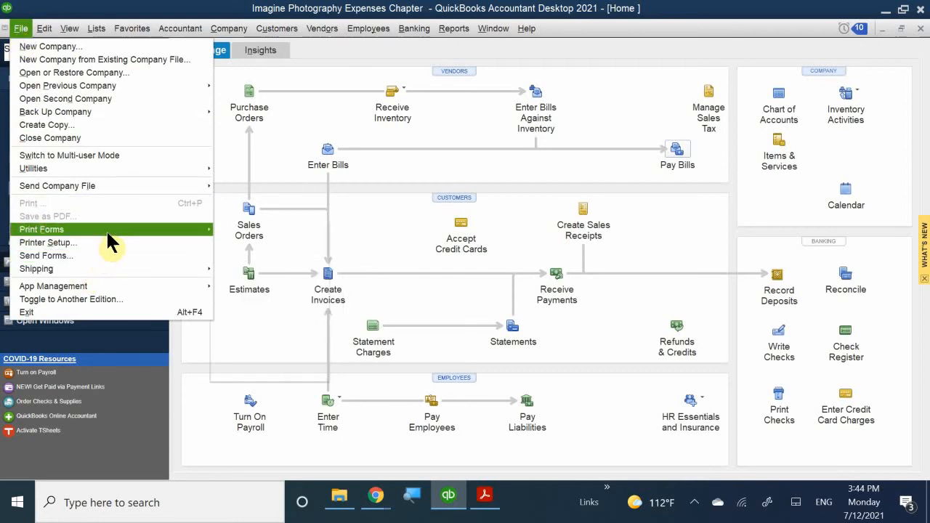
mouse_move(106, 230)
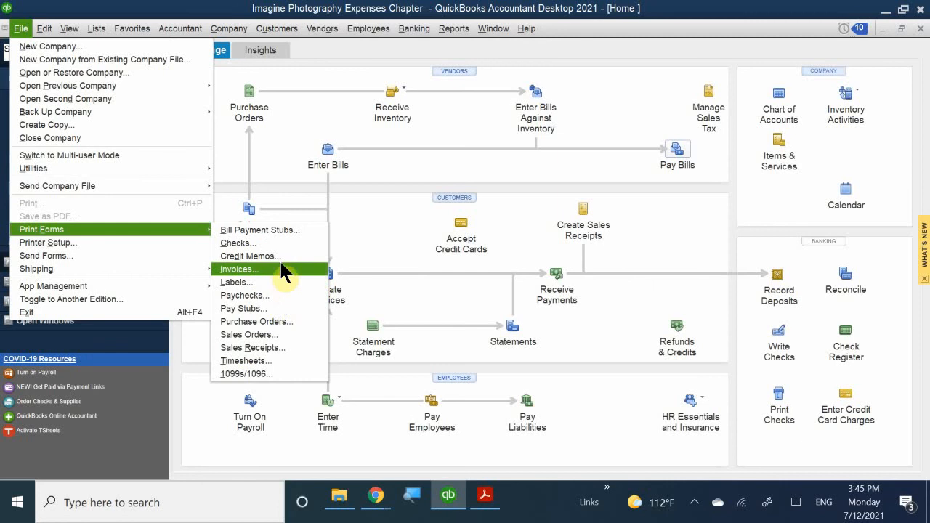
left_click(239, 243)
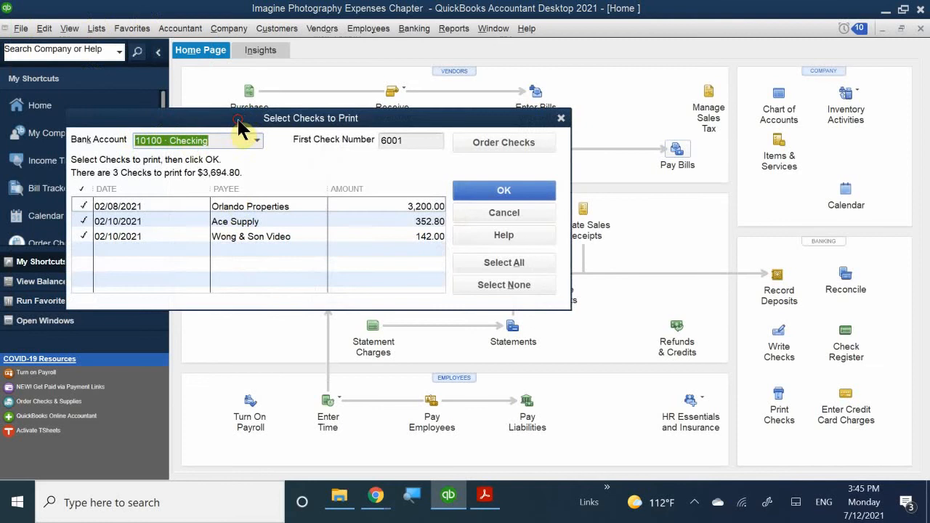
left_click_drag(240, 123, 384, 160)
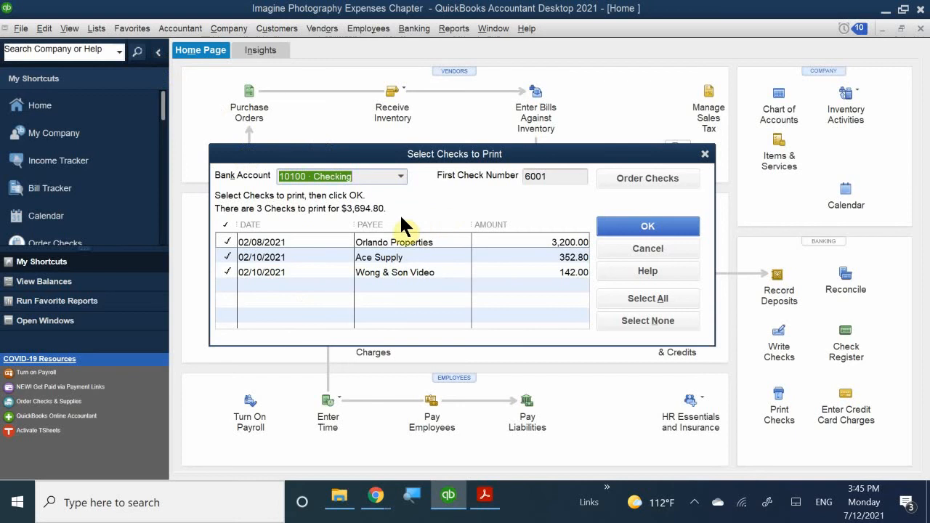
left_click(400, 176)
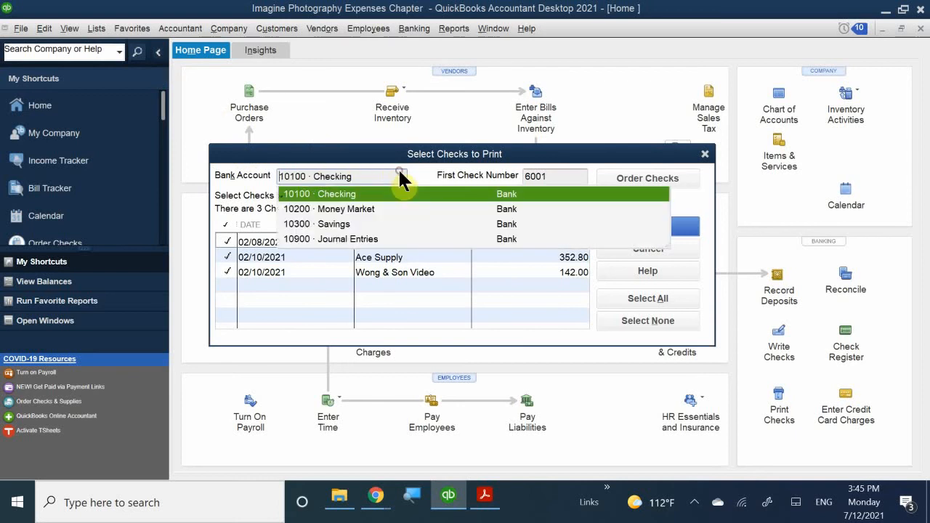
left_click(343, 190)
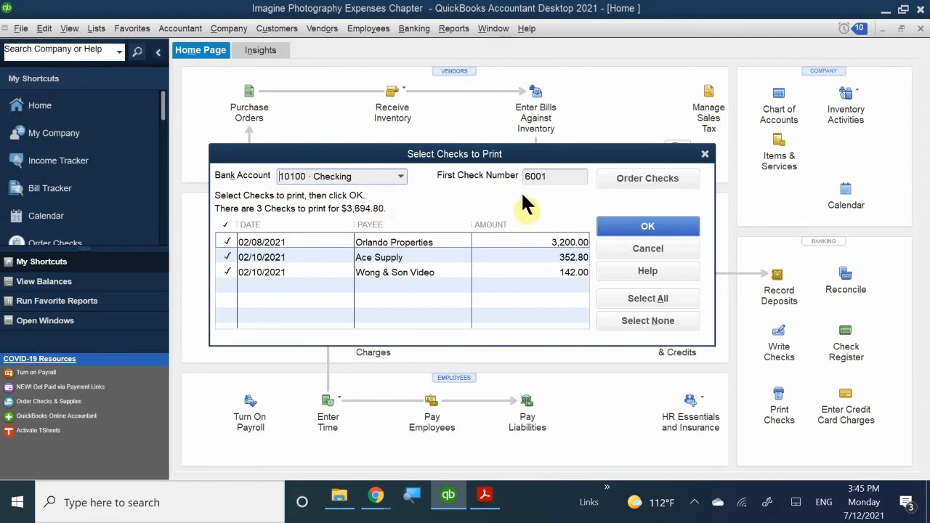
left_click(555, 177)
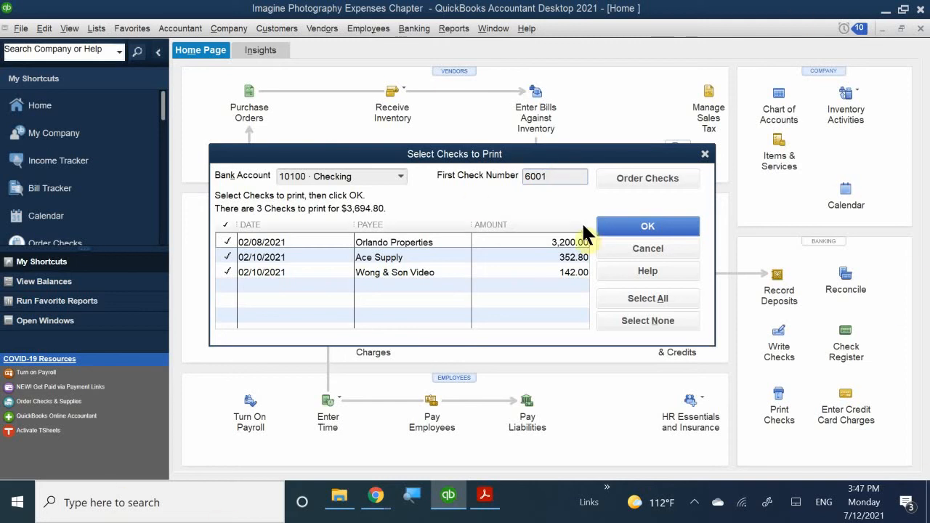
left_click(642, 226)
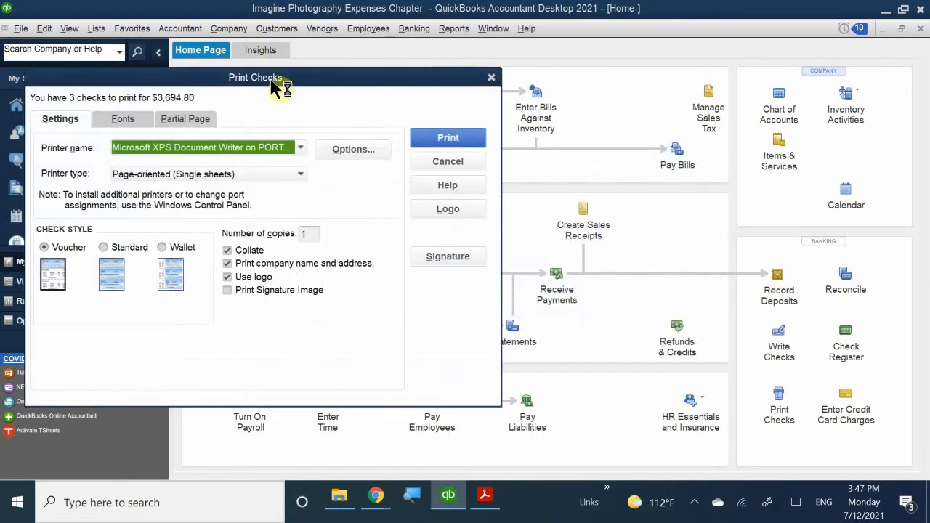
Review the font options for printing checks and set the check style to Standard
left_click_drag(276, 87, 520, 84)
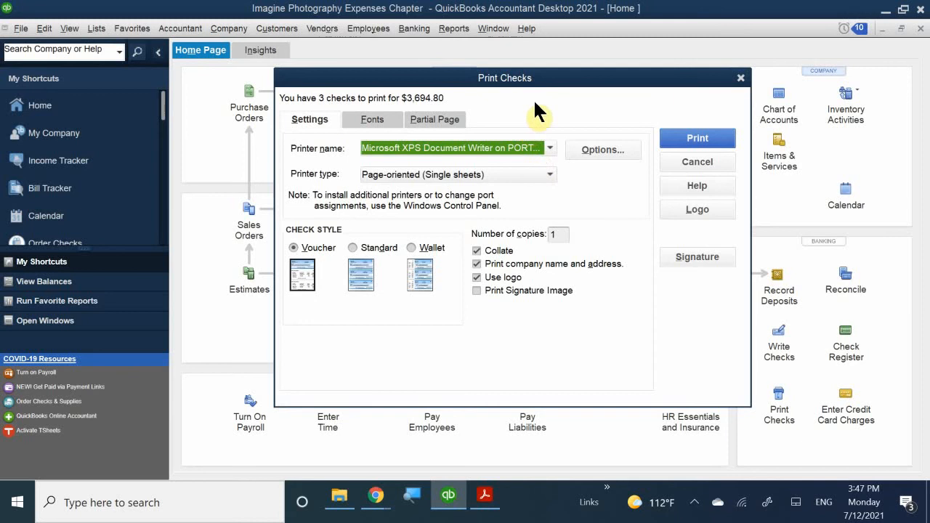
left_click(370, 120)
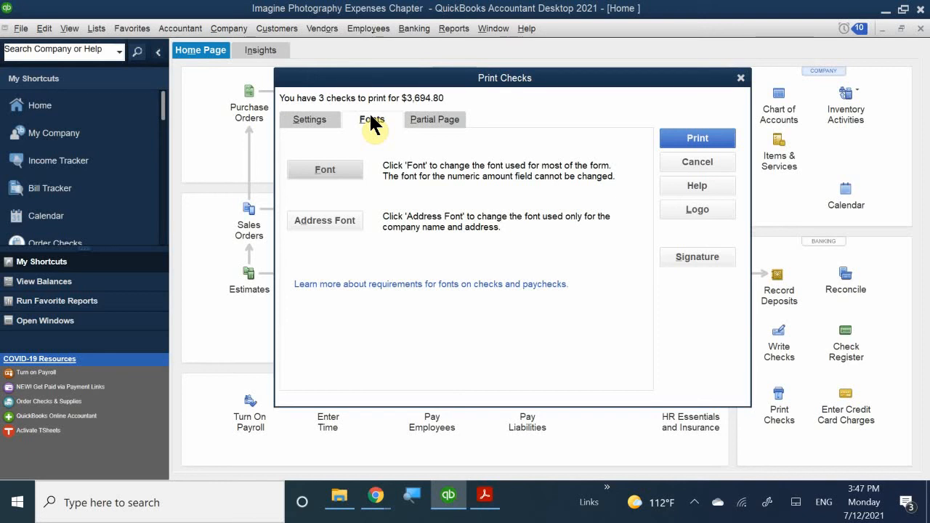
left_click(322, 118)
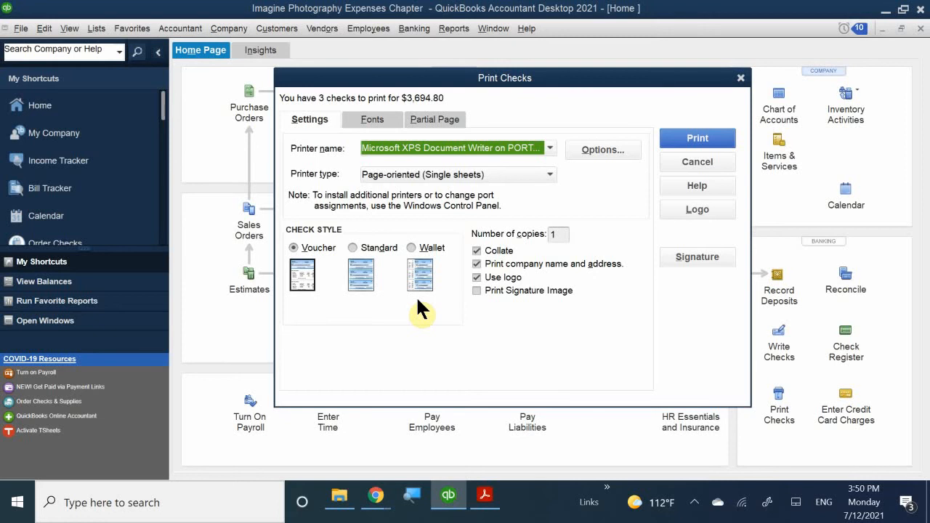
left_click(361, 244)
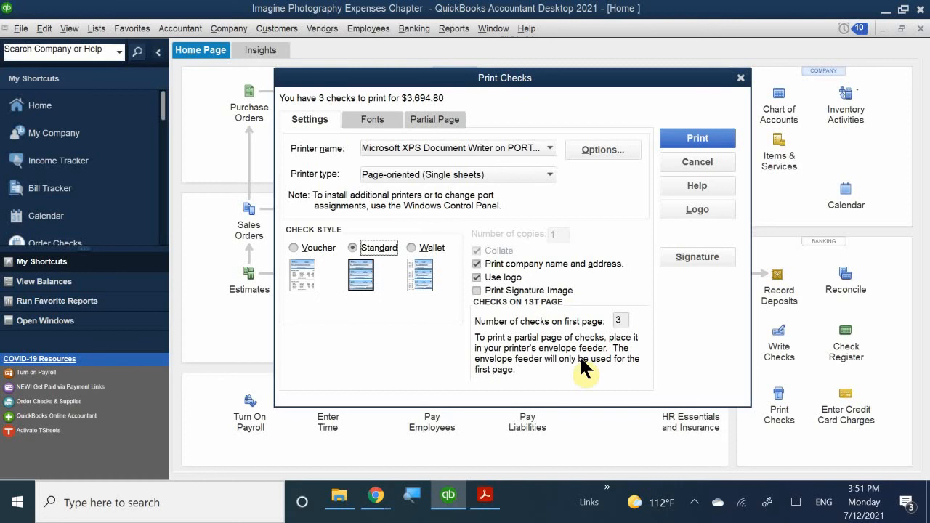
Start loading a signature image for the checks and browse to the LV PITA folder in Documents
left_click(694, 254)
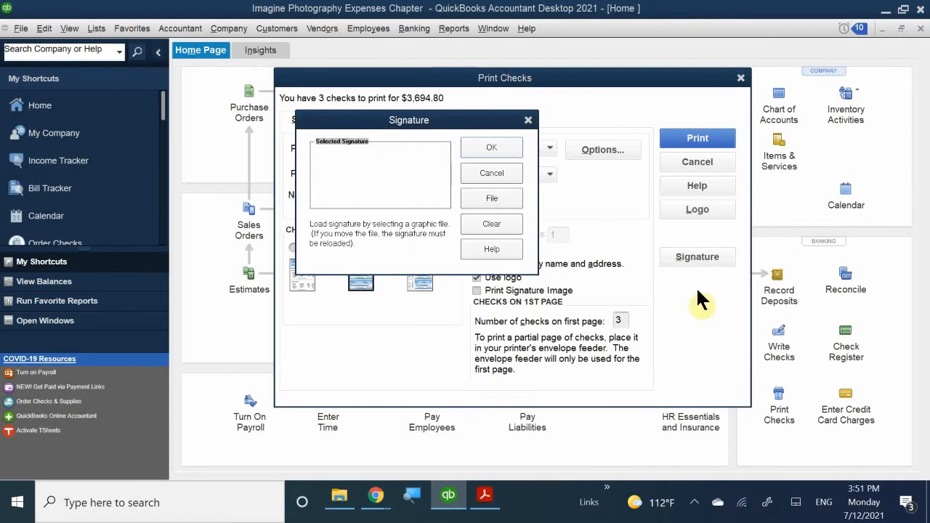
mouse_move(393, 127)
left_mouse_down()
mouse_move(488, 157)
mouse_move(509, 184)
left_mouse_up()
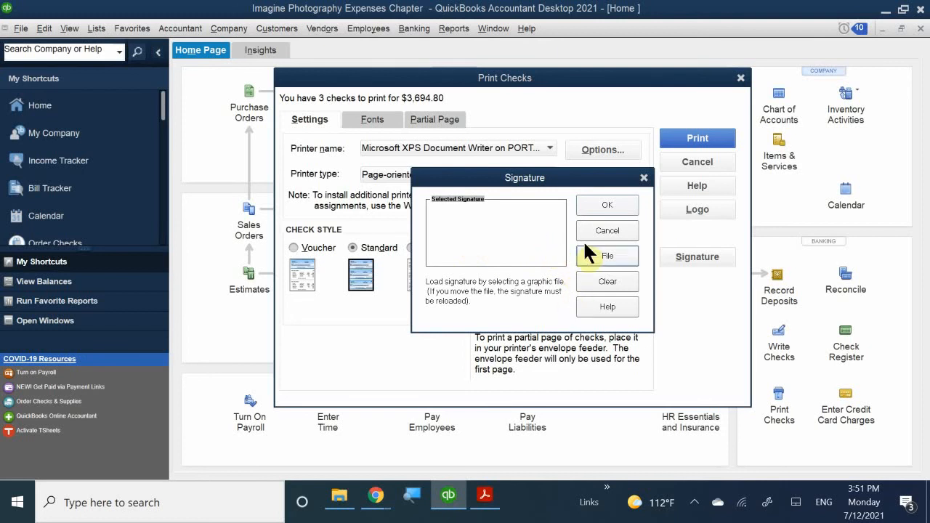
left_click(605, 249)
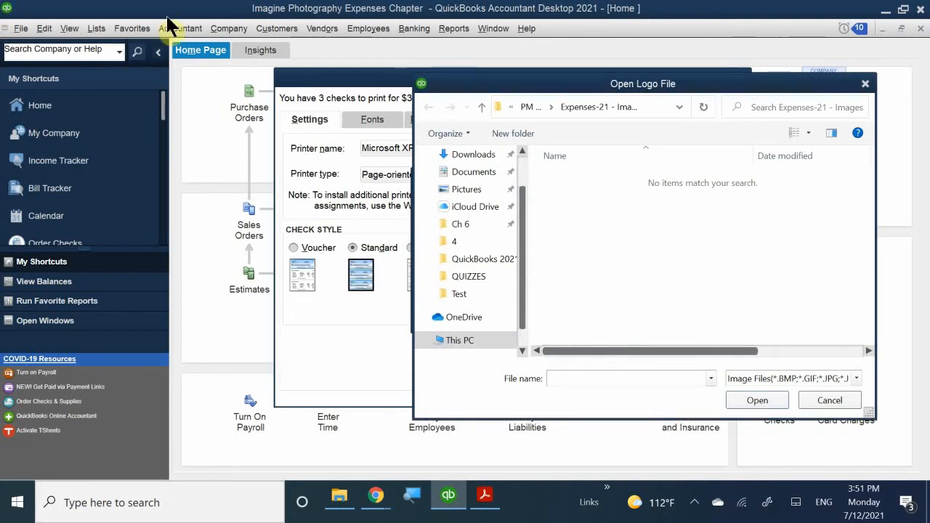
scroll(452, 197, "up", 1)
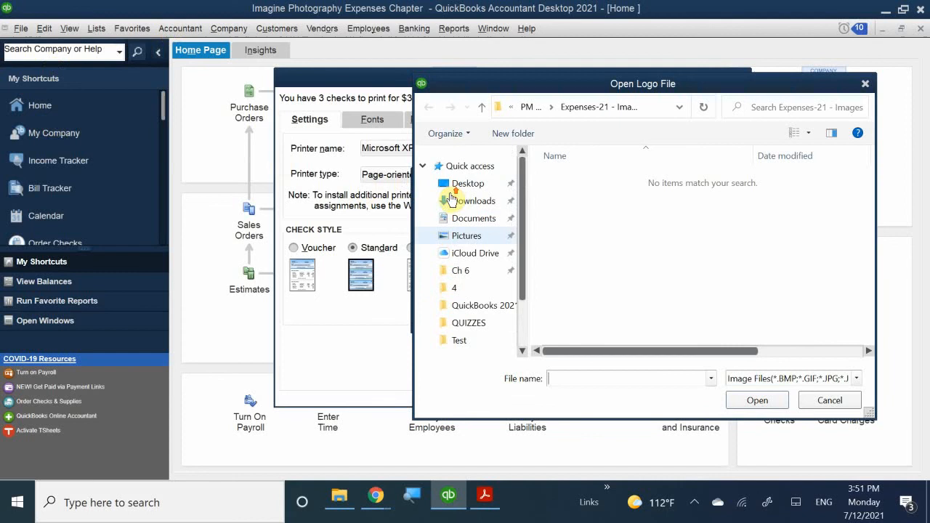
left_click(470, 220)
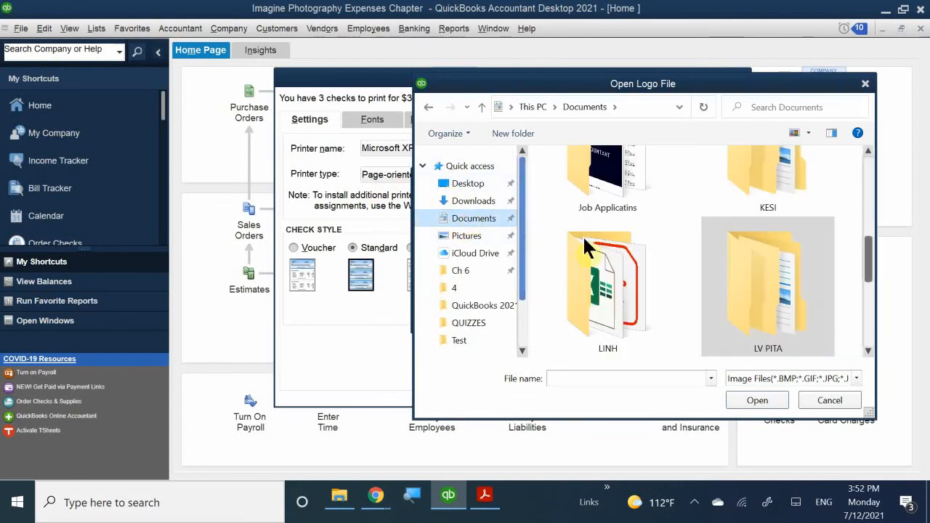
scroll(658, 241, "down", 2)
scroll(666, 250, "up", 1)
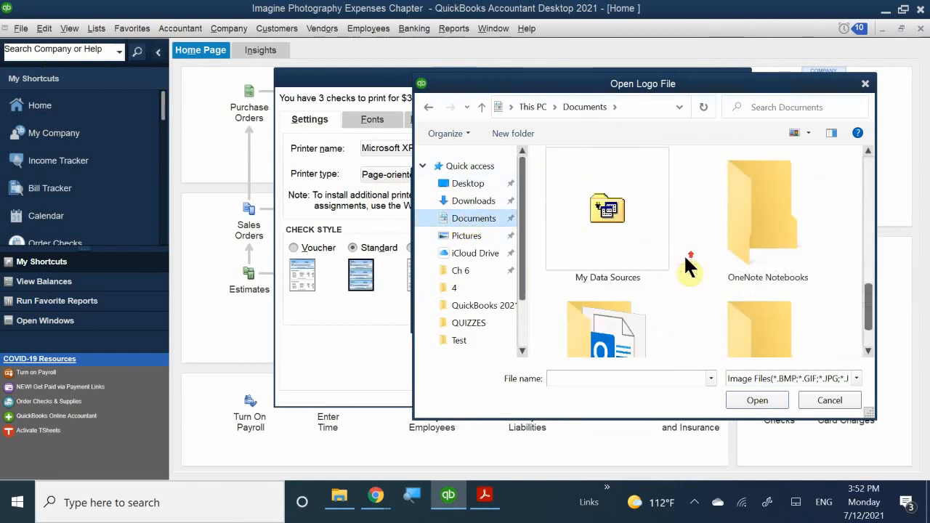
scroll(716, 236, "down", 1)
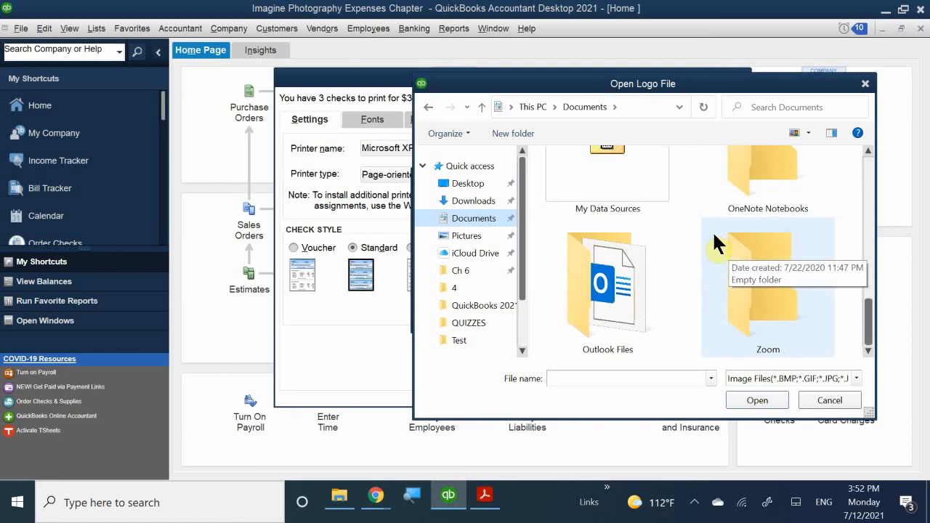
scroll(773, 295, "up", 1)
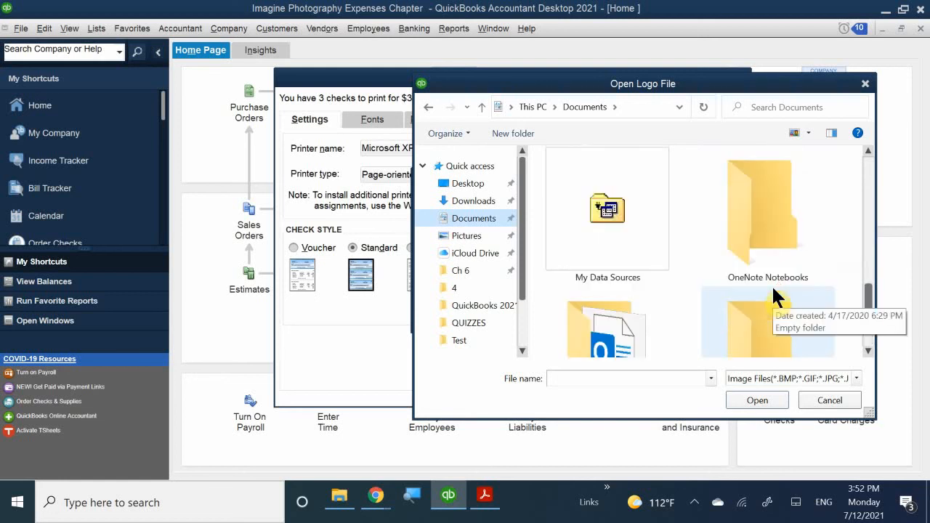
scroll(776, 296, "down", 2)
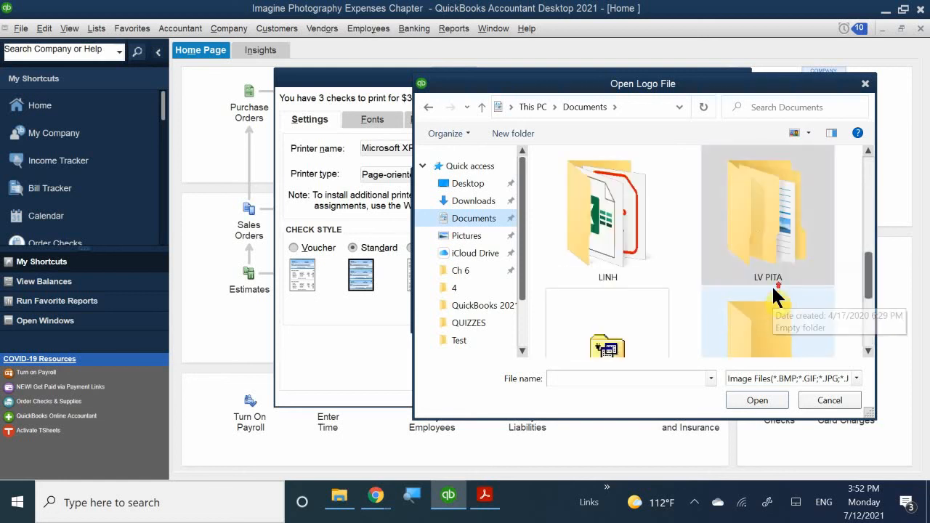
double_click(756, 228)
Open the Final 2021 Classroom Files folder under Accounting, Quickbooks Class, Quickbooks Portable Files
double_click(570, 200)
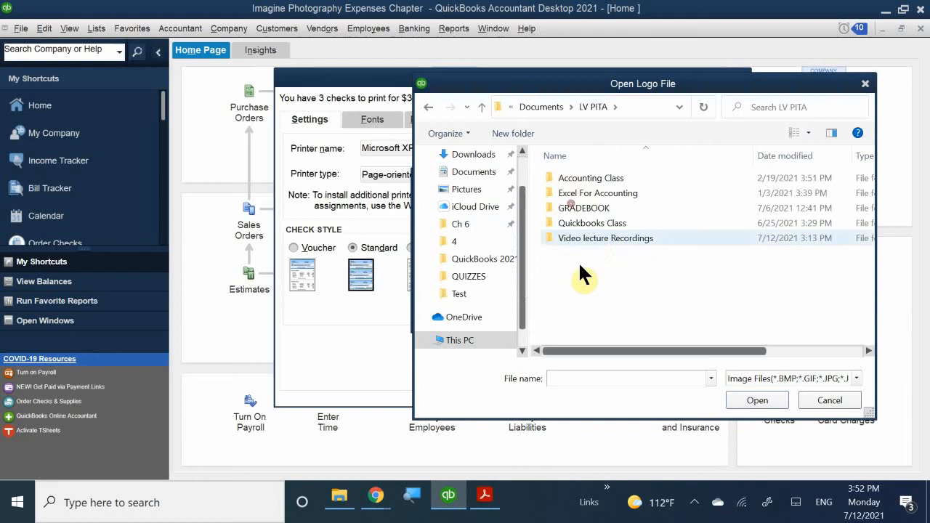
double_click(603, 223)
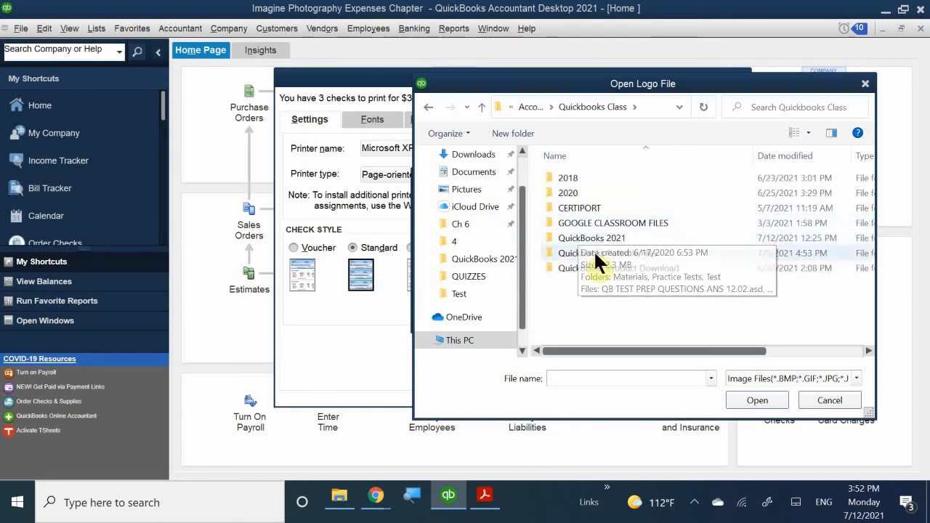
double_click(623, 253)
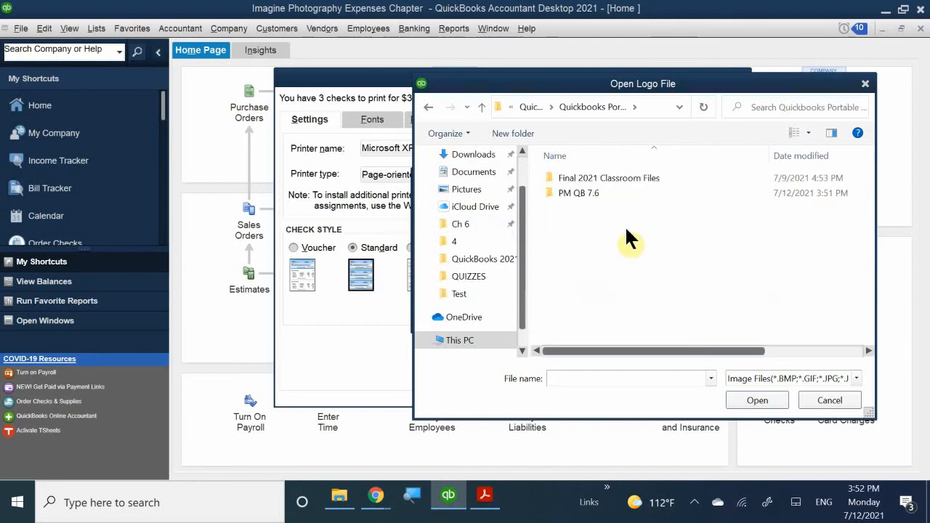
double_click(619, 181)
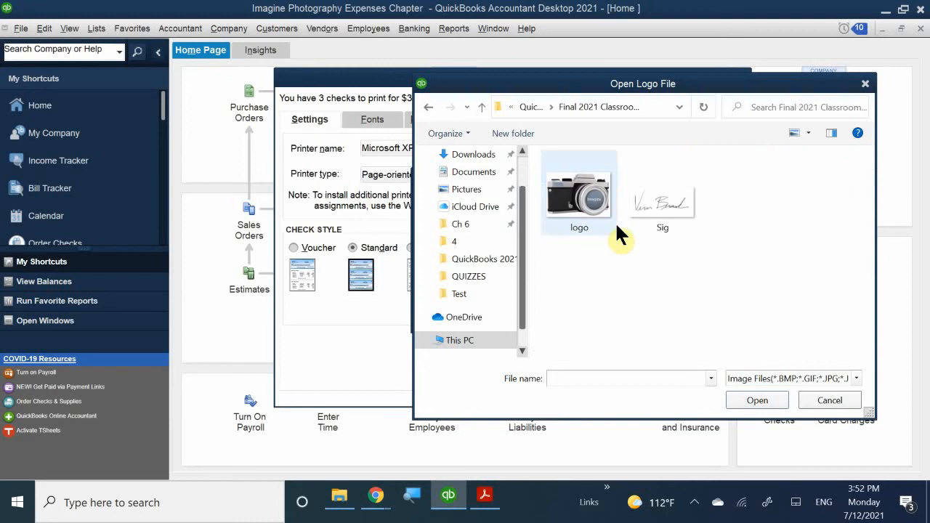
Load the Sig image as the check signature, allow it to be copied, and accept the signature settings
left_click(665, 209)
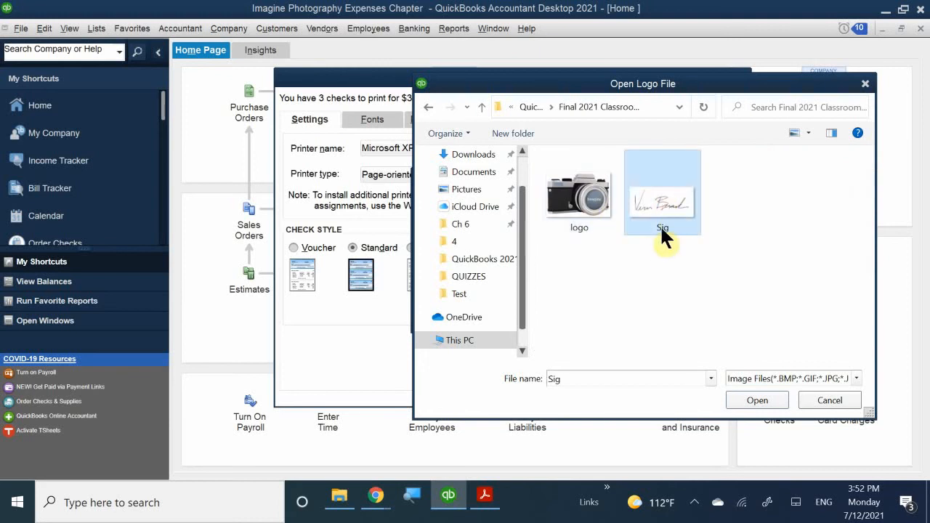
double_click(658, 197)
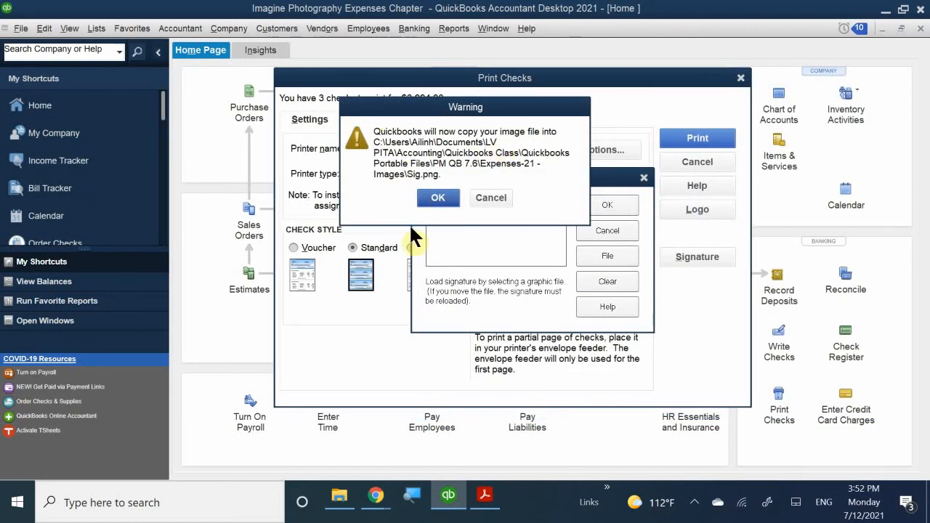
left_click(438, 197)
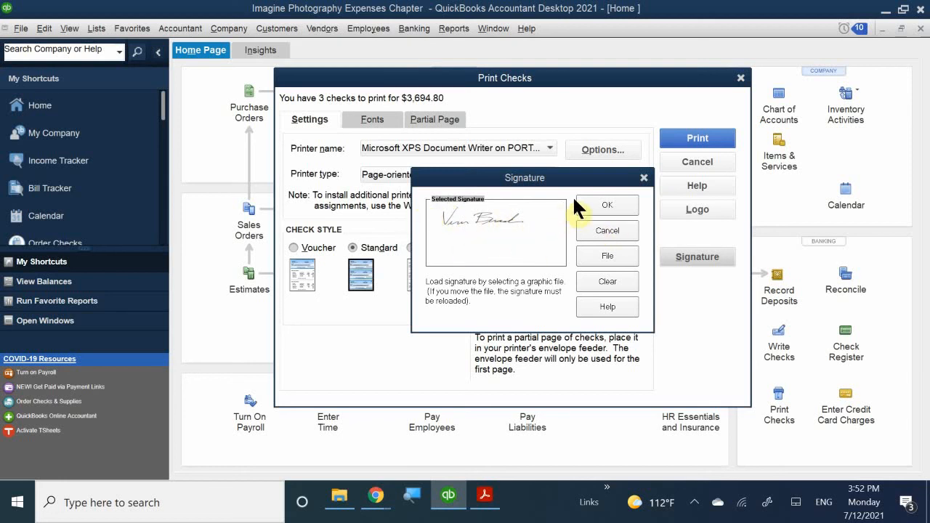
left_click(619, 205)
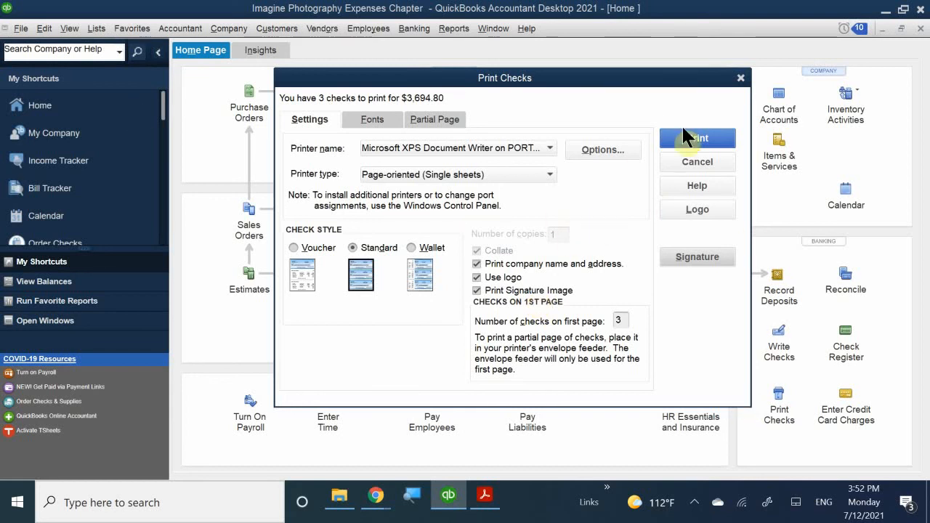
Print the selected checks and browse to the LV PITA folder in Documents for saving the print output
left_click(691, 139)
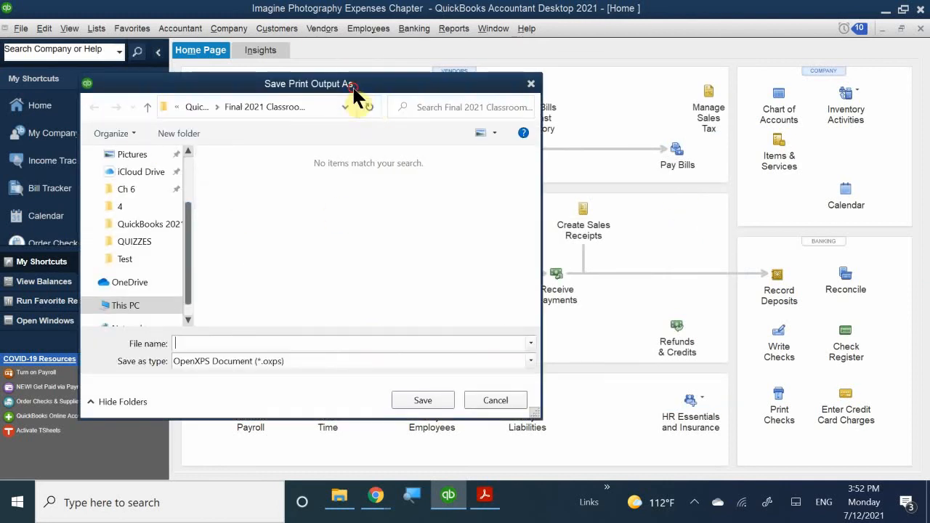
left_click_drag(359, 92, 516, 111)
left_click_drag(446, 103, 579, 94)
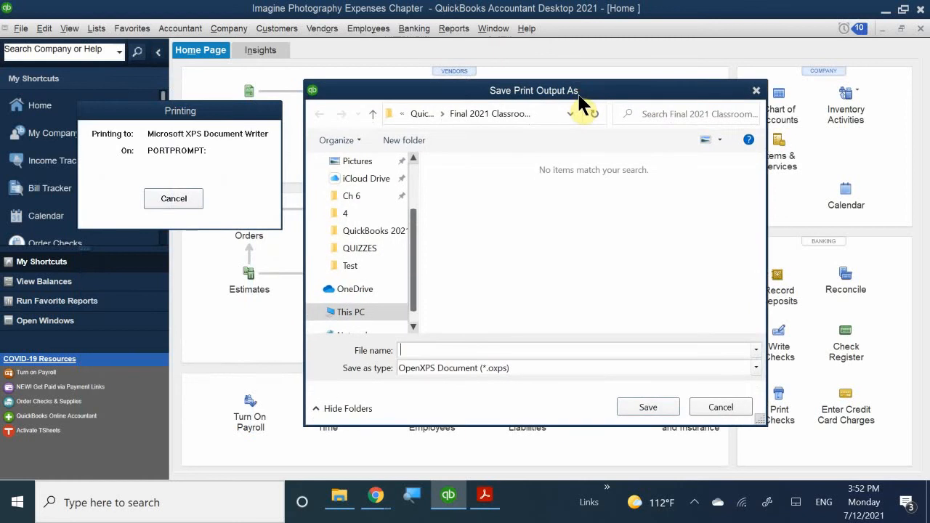
left_click(482, 112)
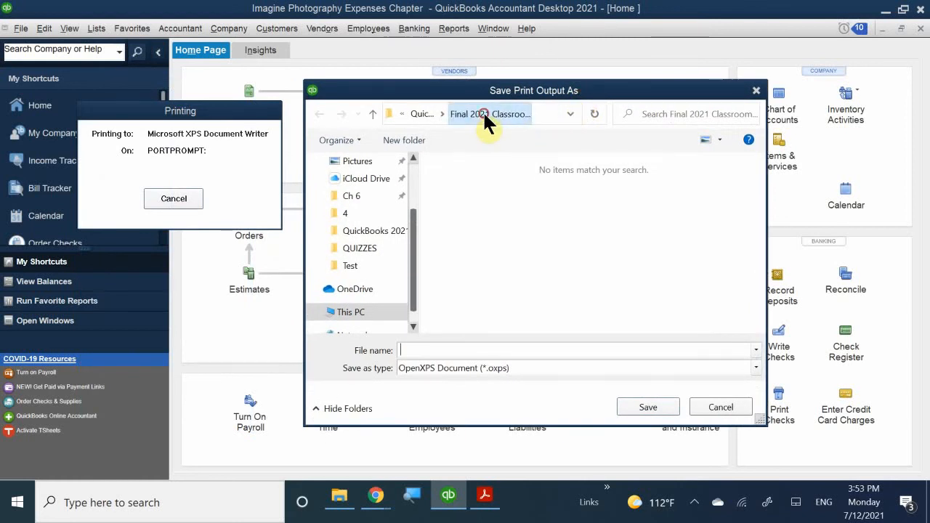
scroll(363, 183, "up", 2)
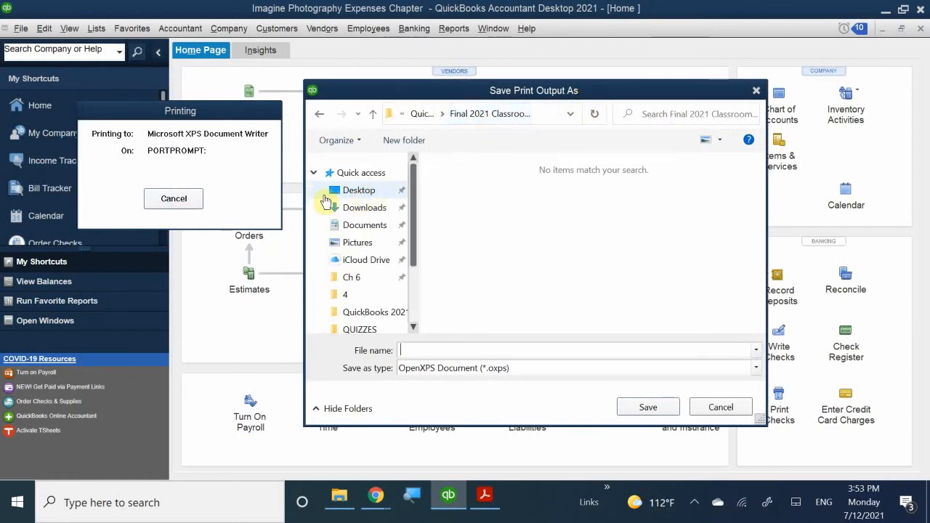
left_click(367, 225)
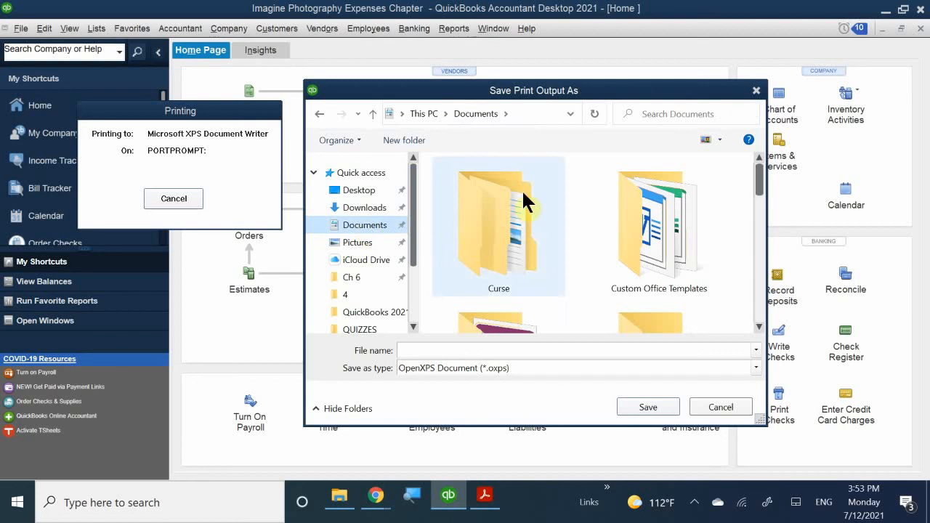
scroll(516, 231, "down", 5)
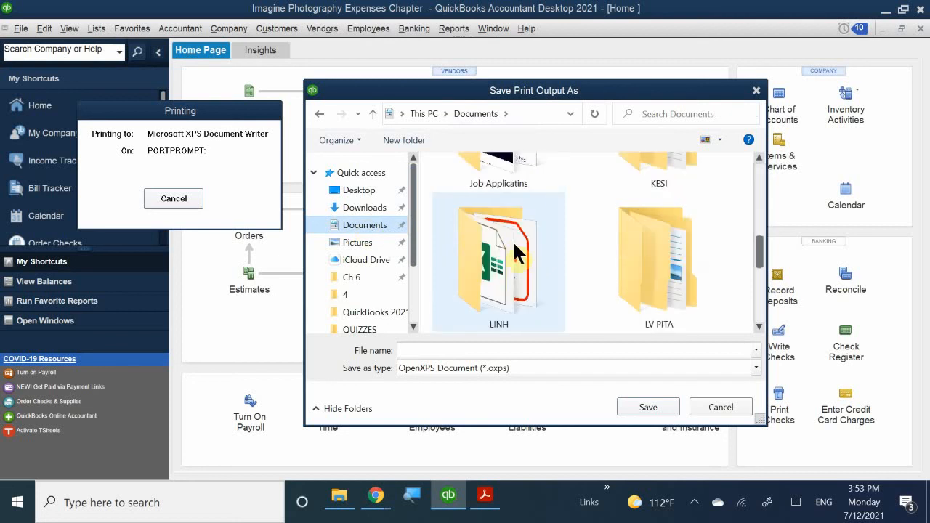
double_click(652, 257)
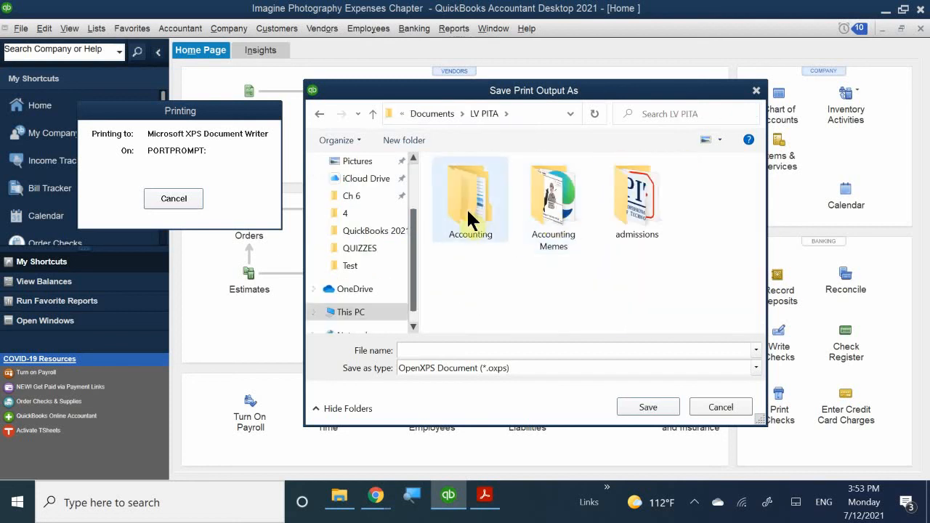
Open the PM QB 7.6 folder under Accounting, Quickbooks Class, Quickbooks Portable Files as the save location
double_click(469, 220)
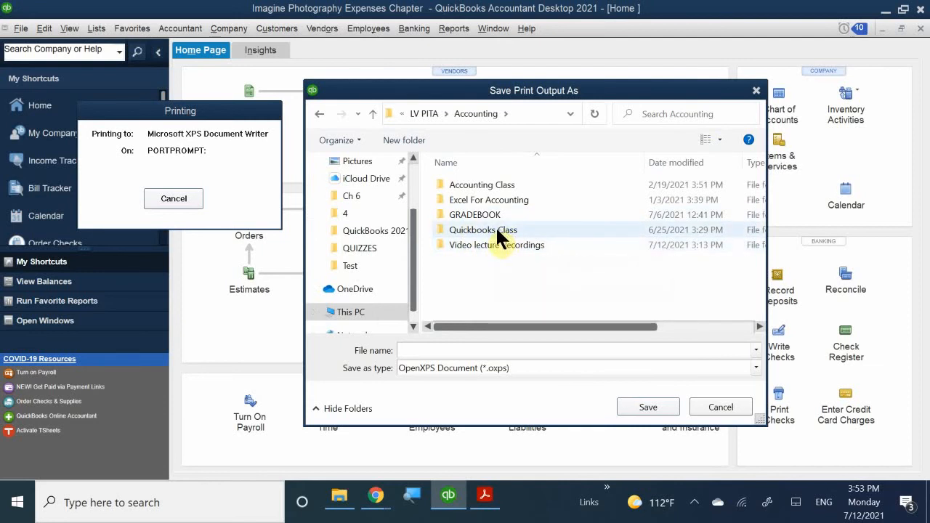
left_click(496, 230)
double_click(496, 229)
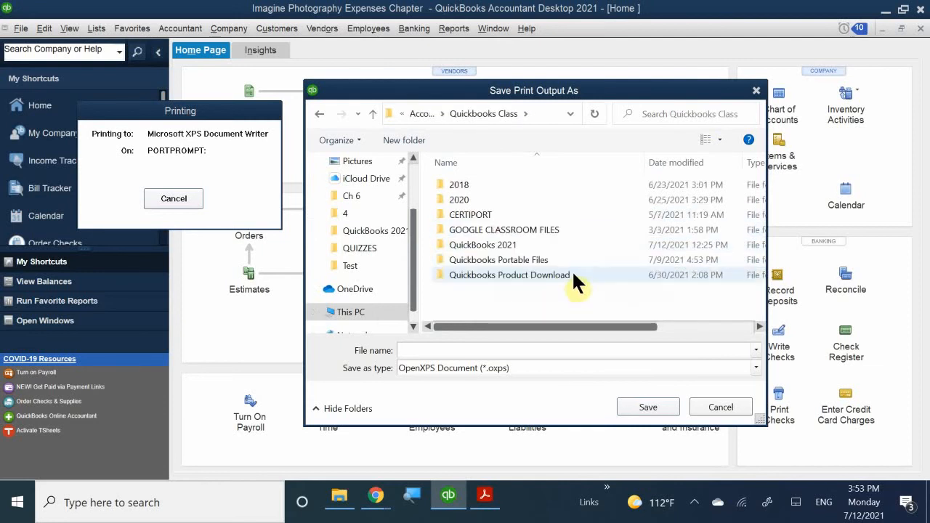
double_click(498, 260)
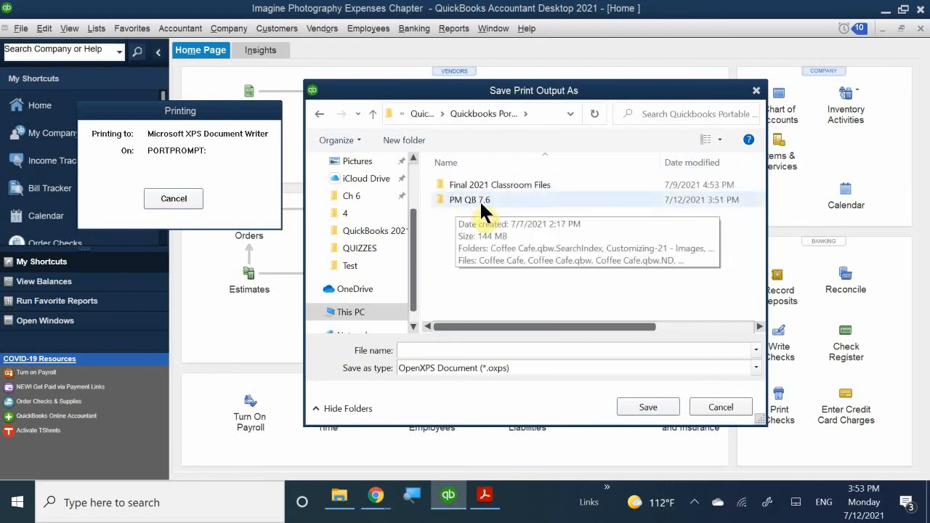
left_click(478, 201)
double_click(481, 204)
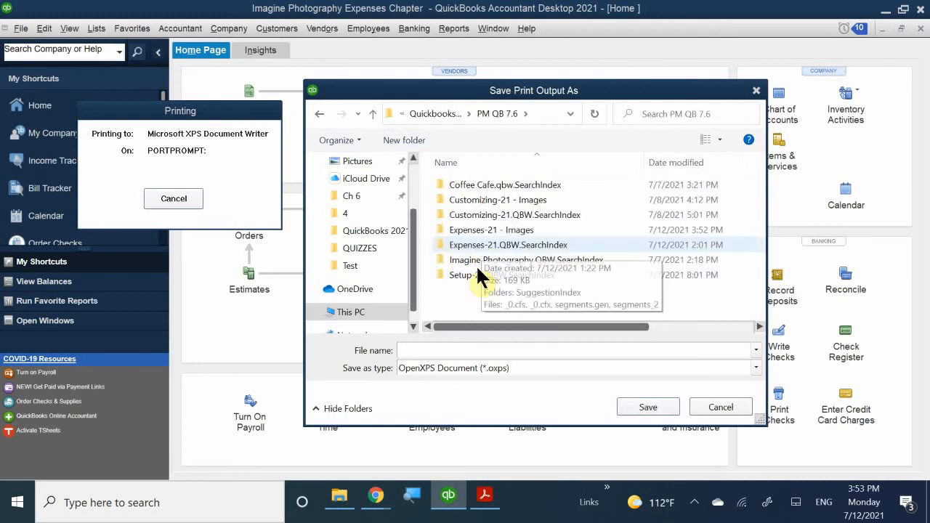
Save the print output as "cH 4 EXPENSES CHECKS" and confirm that all the checks printed correctly
left_click(463, 352)
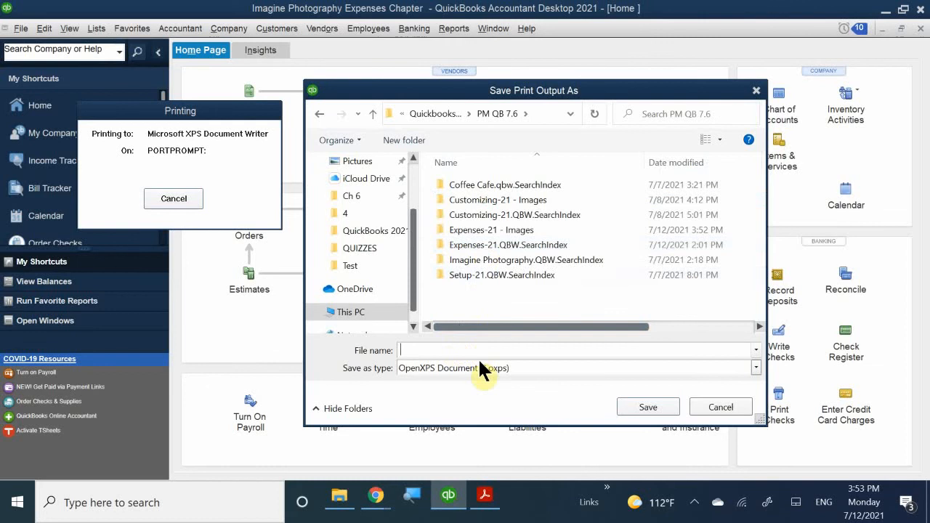
type("cH 4 EXPENSES CHECKS")
key("Return")
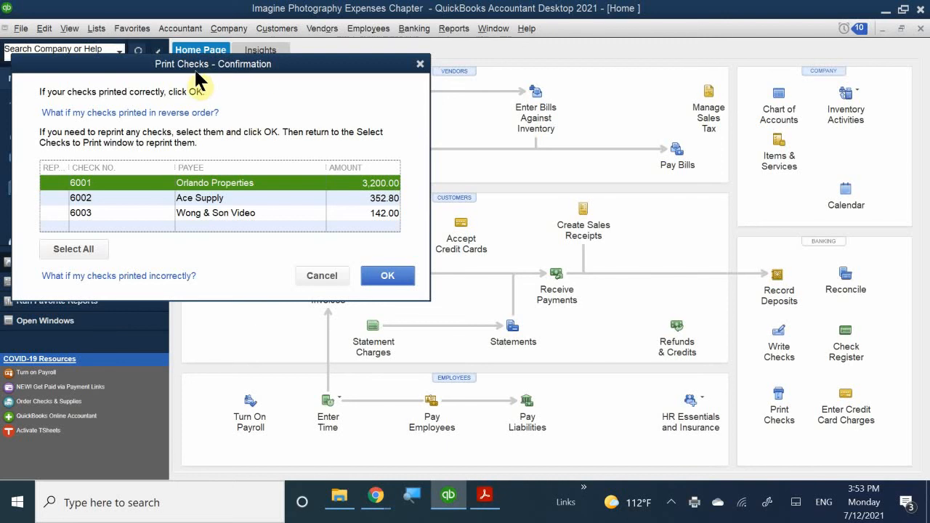
left_click_drag(194, 63, 402, 120)
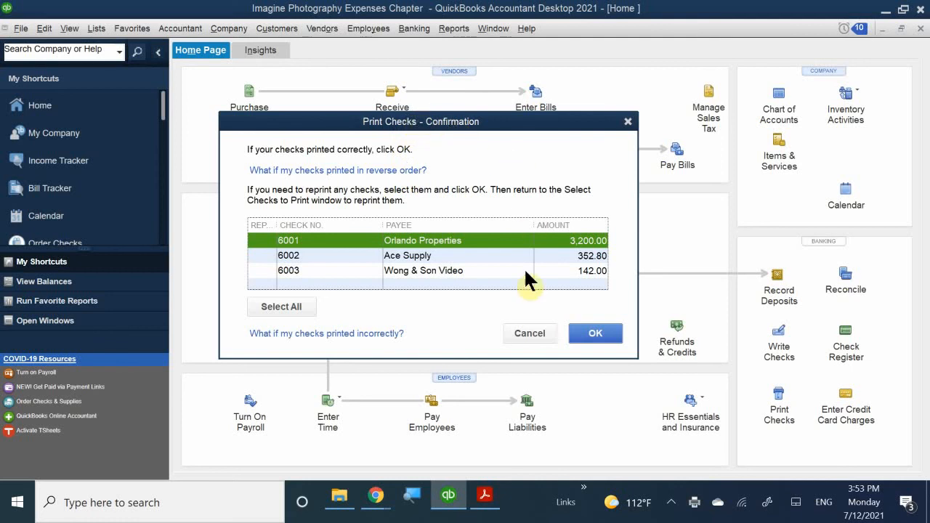
left_click(596, 332)
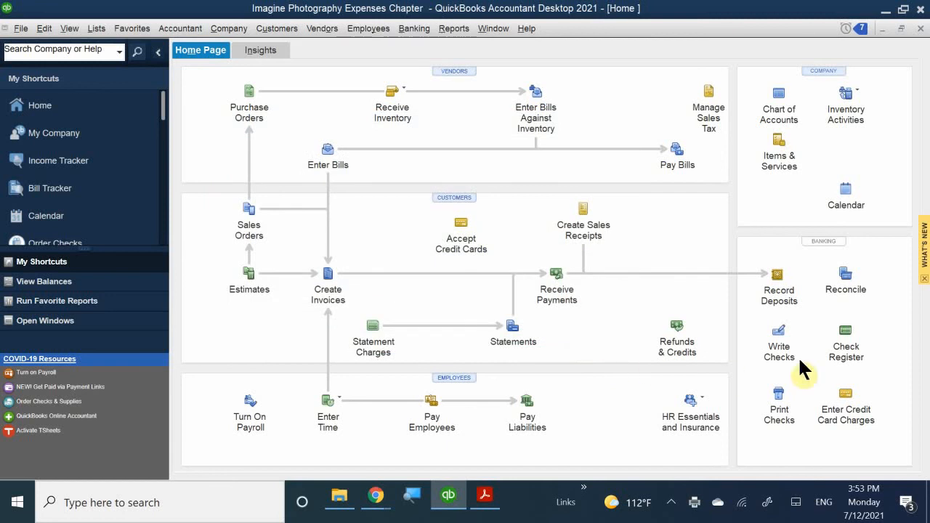
Review the printed checks in the 10100 · Checking register, and switch to Adobe Acrobat Reader to read on in QB 2021 CH 4.pdf
left_click(843, 342)
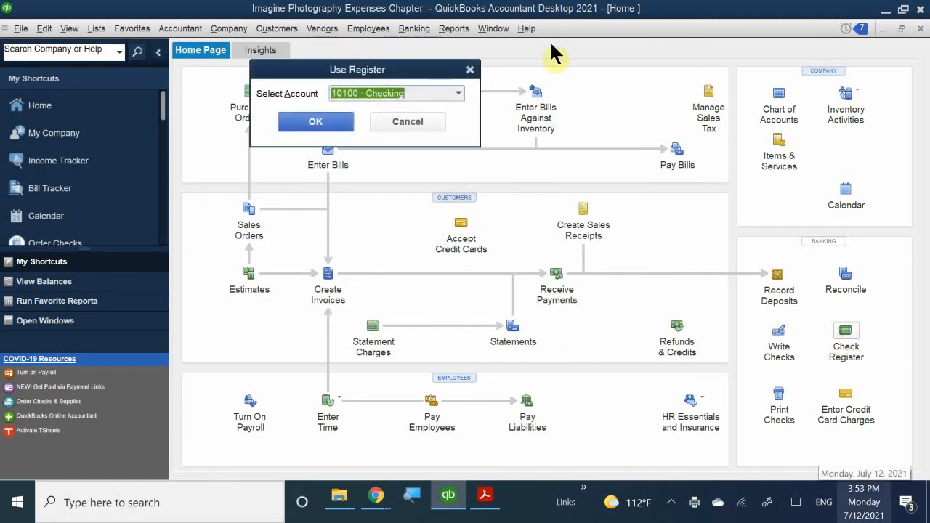
left_click(318, 125)
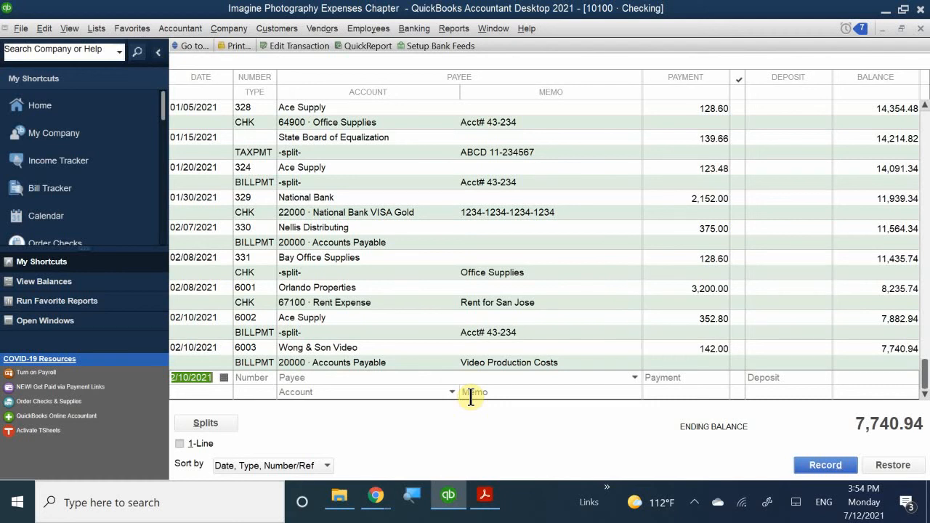
left_click(485, 500)
scroll(445, 332, "down", 10)
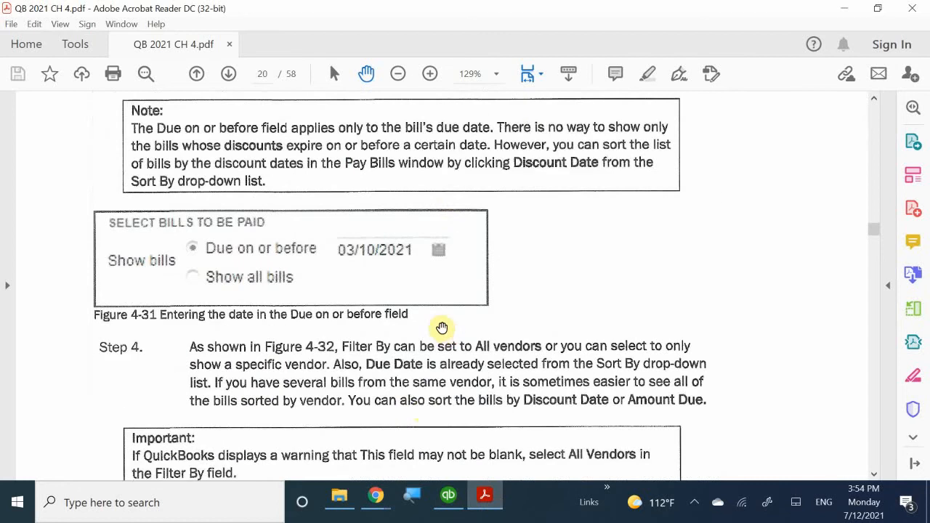
Read through the bill payment steps in QB 2021 CH 4.pdf, including the Ace Supply discount, Payment Summary and resulting registers
scroll(442, 328, "down", 10)
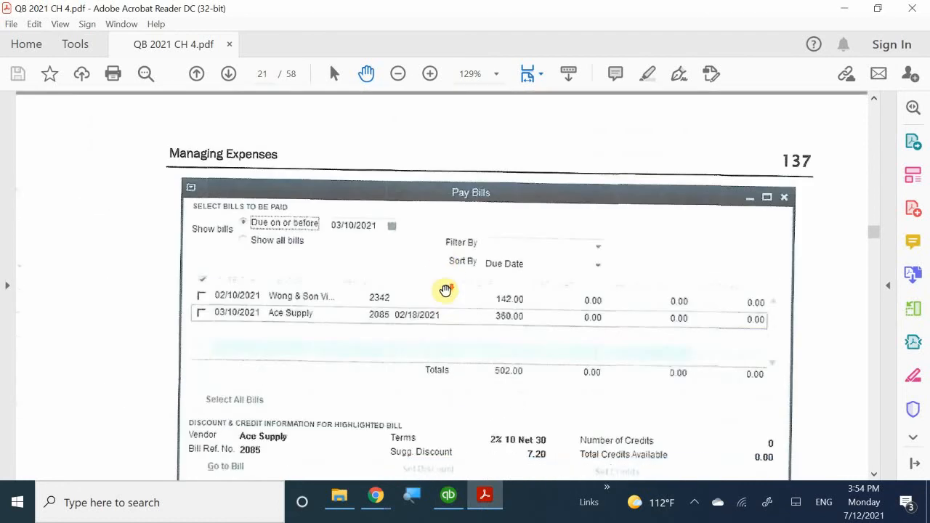
scroll(446, 290, "down", 15)
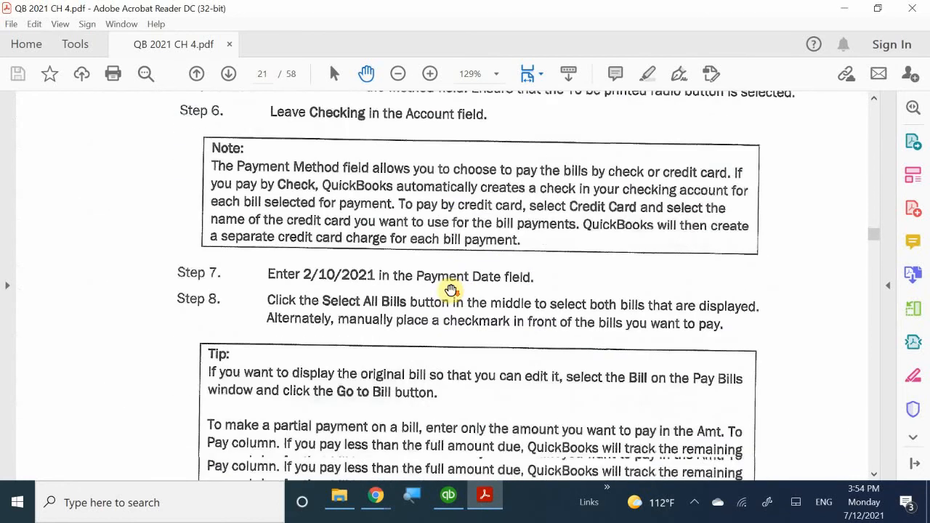
scroll(451, 290, "down", 4)
scroll(451, 290, "down", 10)
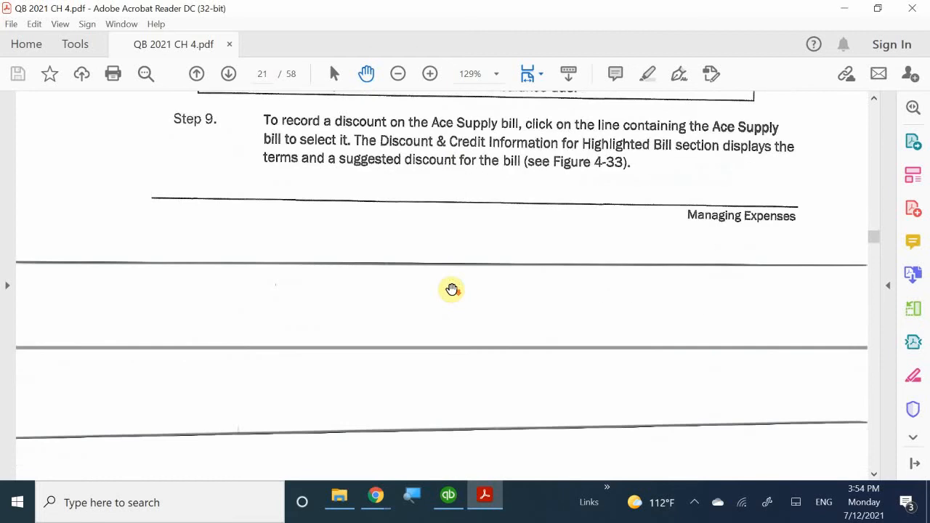
scroll(451, 290, "down", 12)
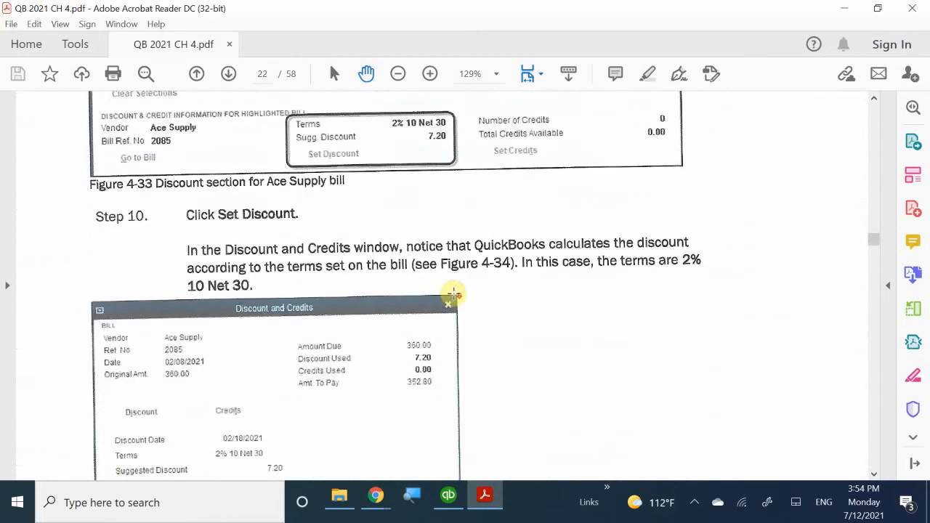
scroll(452, 294, "down", 8)
scroll(458, 298, "down", 6)
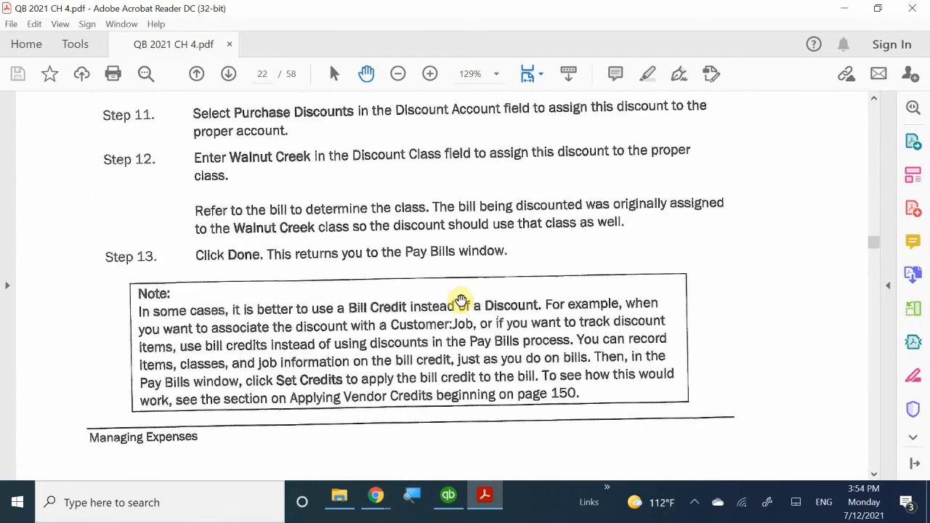
scroll(460, 300, "down", 10)
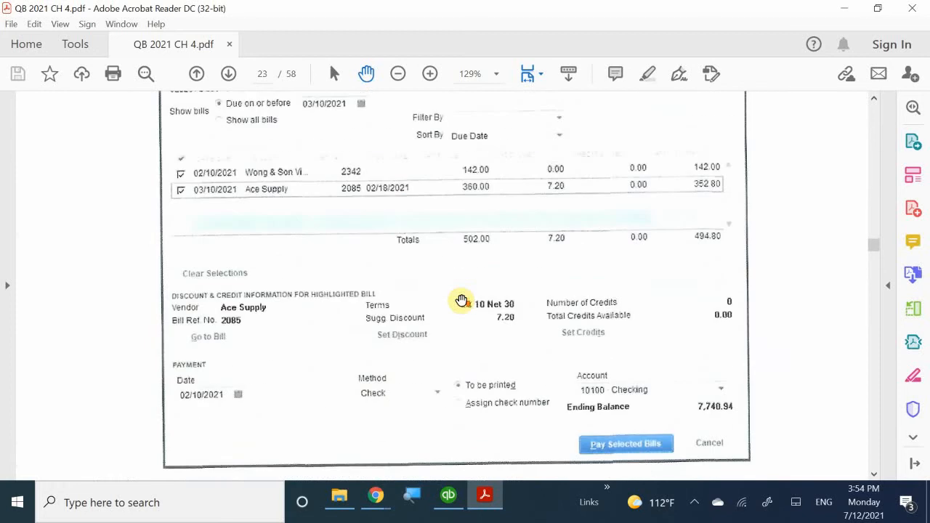
scroll(460, 300, "down", 10)
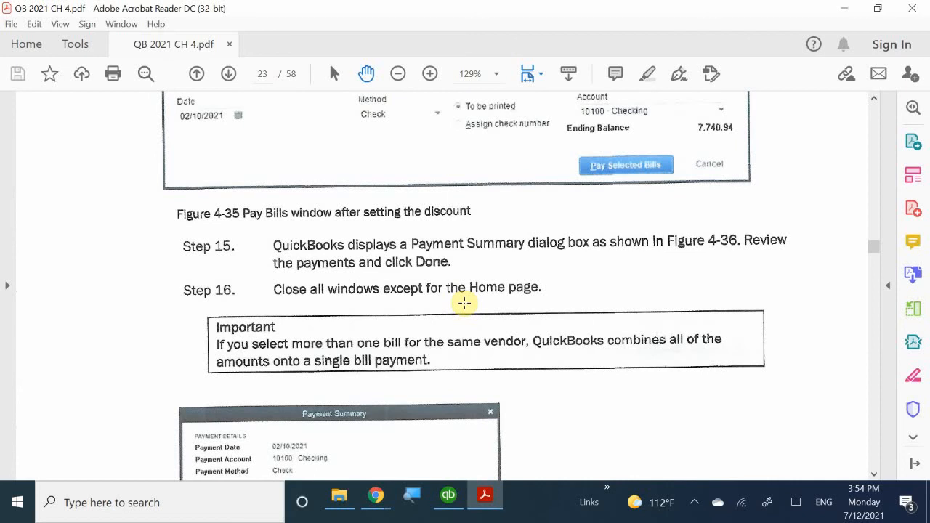
scroll(465, 303, "down", 10)
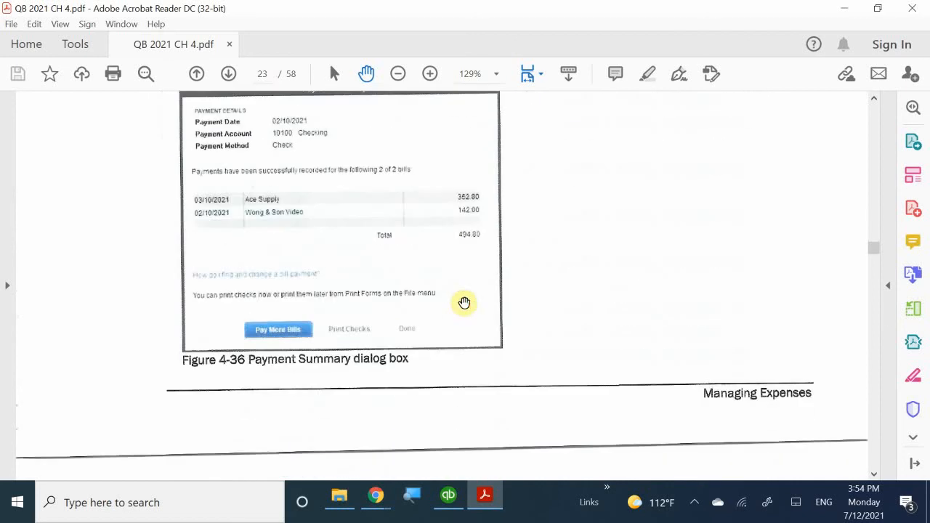
scroll(465, 303, "down", 15)
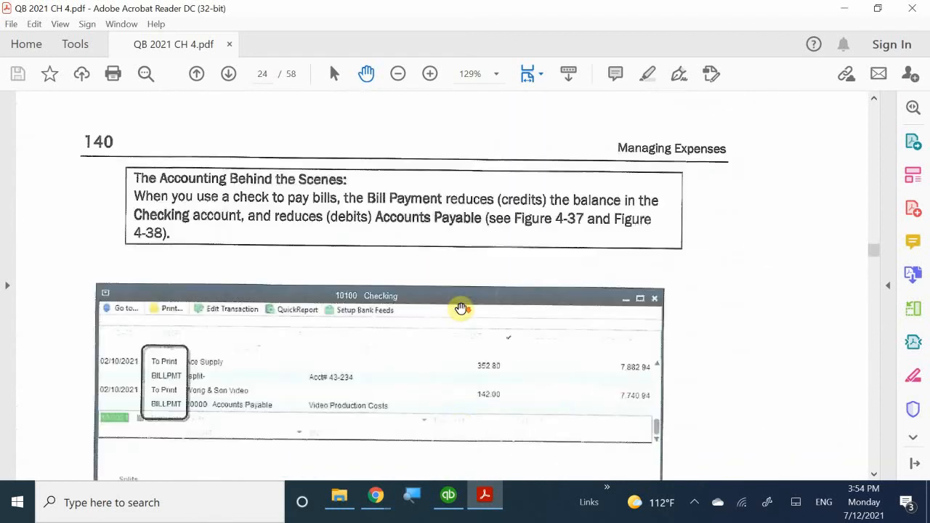
scroll(460, 308, "down", 8)
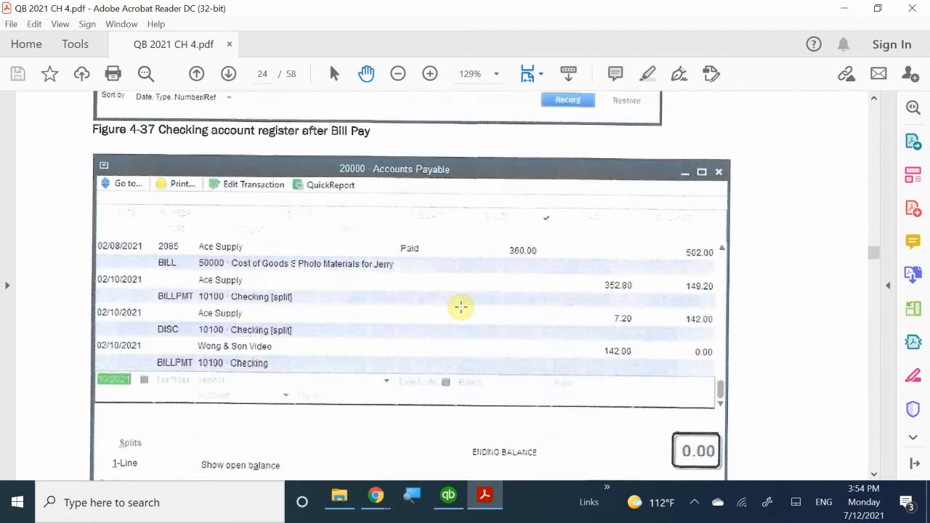
scroll(461, 308, "down", 8)
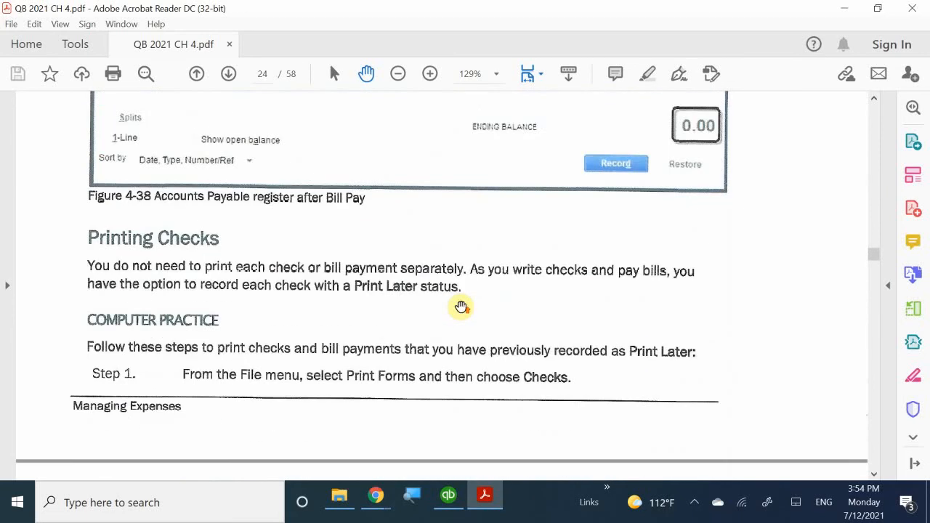
Read the Printing Checks practice, the Printing Problems section and the first steps of the Voiding Checks section
scroll(460, 308, "up", 1)
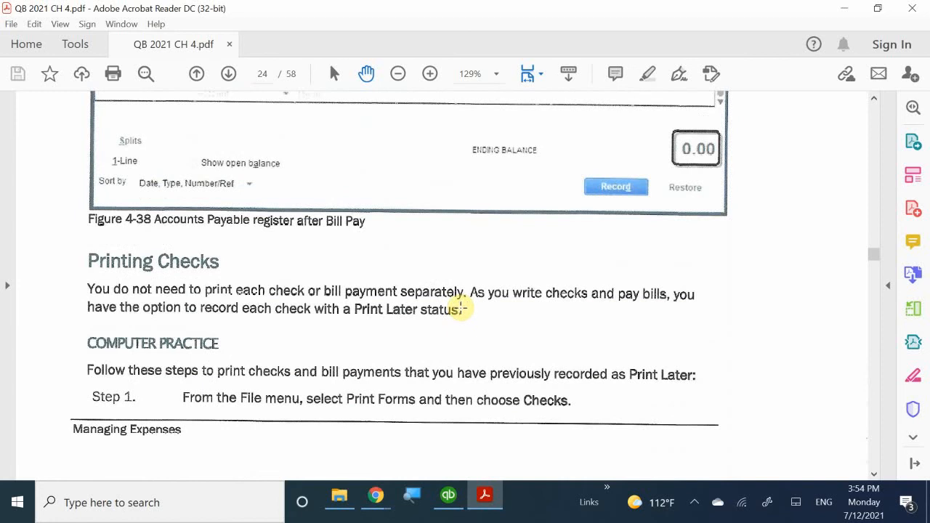
scroll(461, 320, "down", 8)
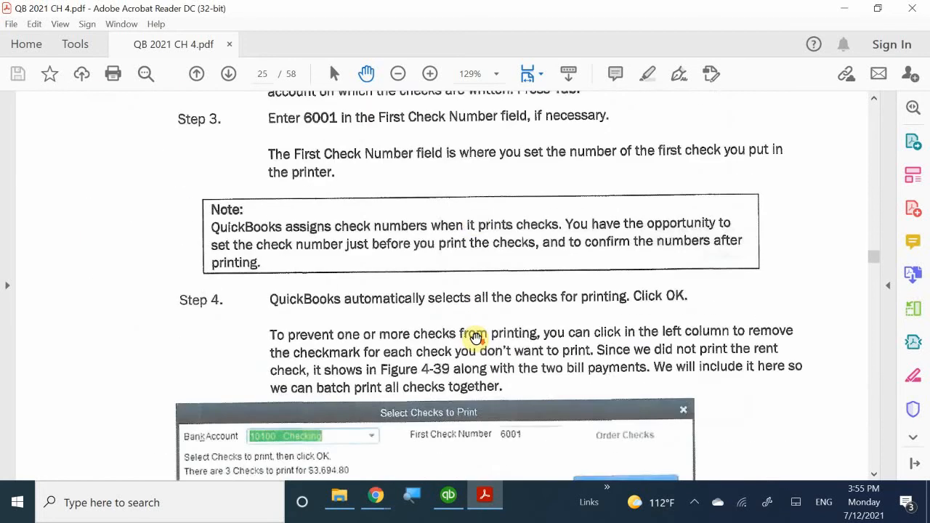
scroll(476, 336, "down", 10)
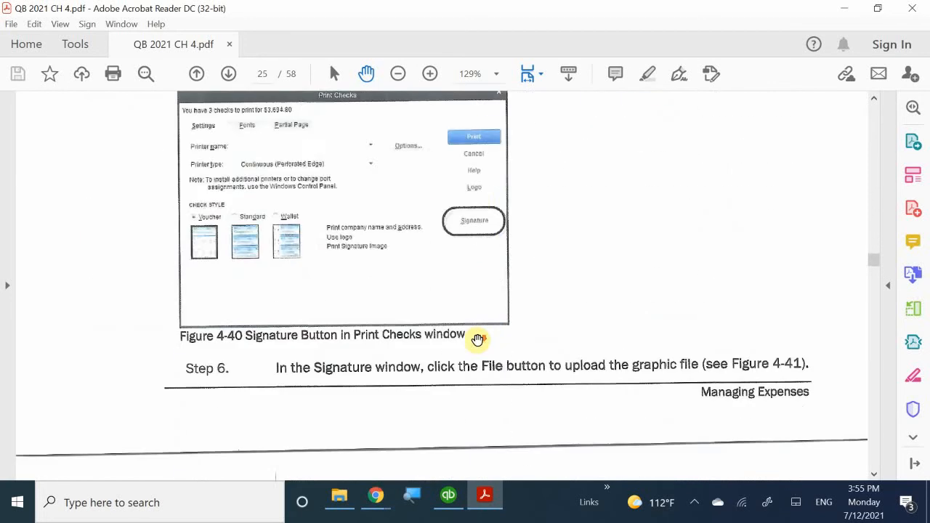
scroll(476, 340, "down", 12)
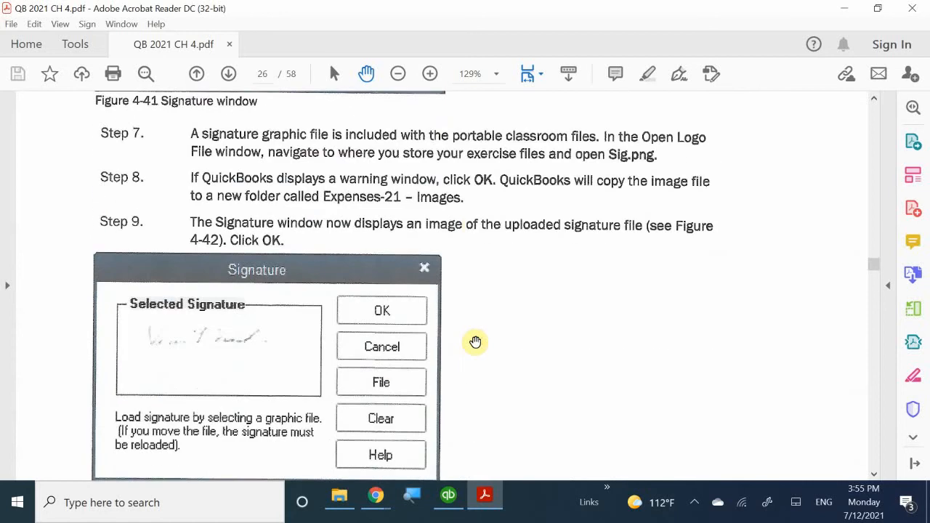
scroll(475, 341, "down", 6)
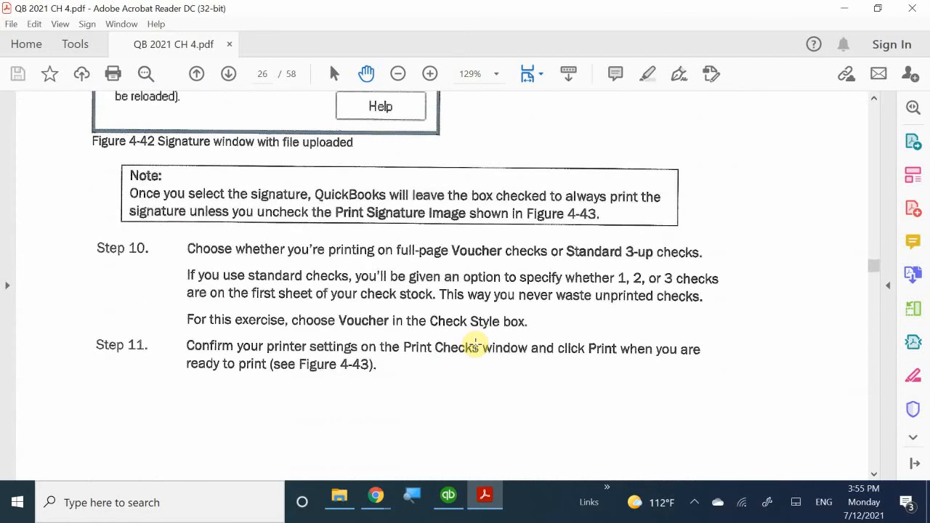
scroll(476, 345, "down", 10)
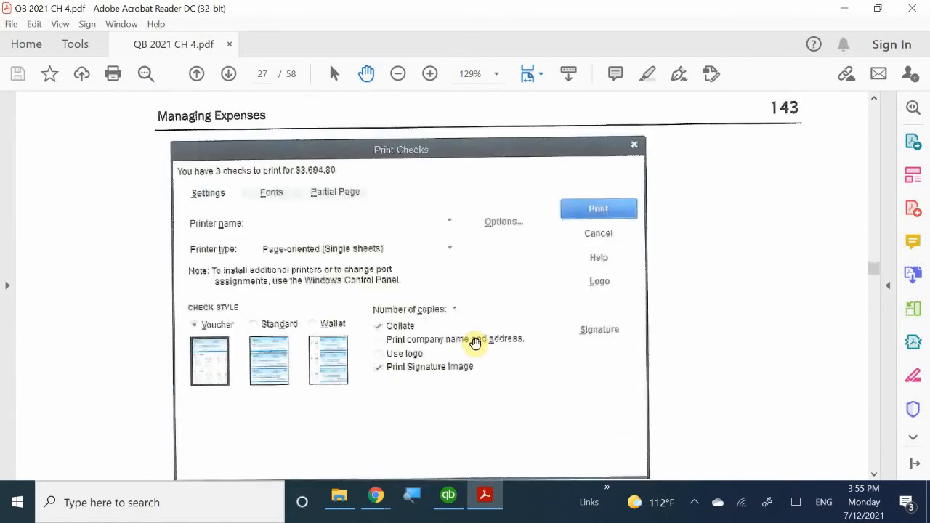
scroll(476, 343, "down", 10)
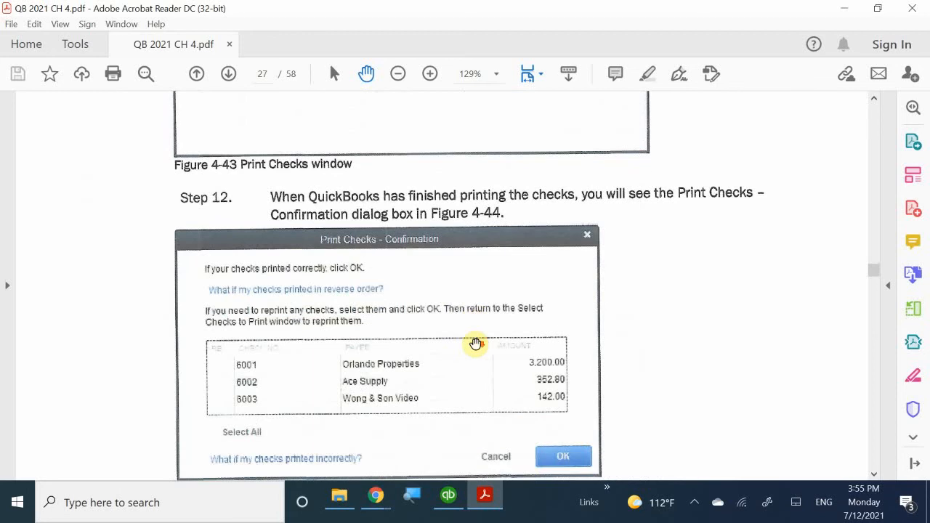
scroll(475, 343, "down", 10)
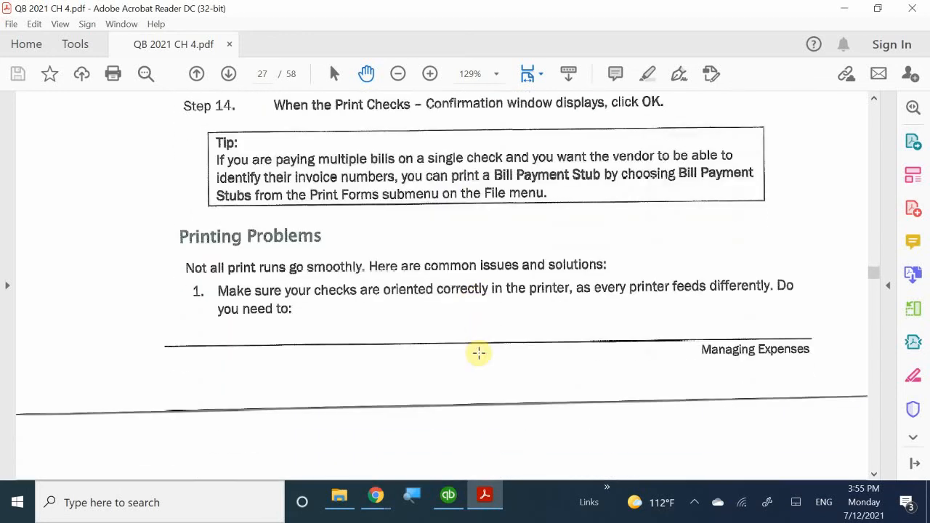
scroll(479, 353, "up", 1)
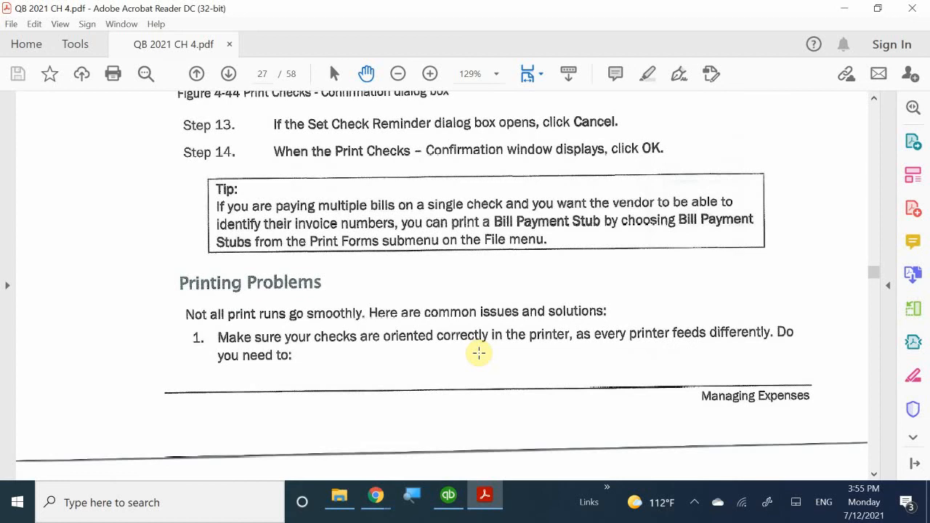
scroll(479, 353, "down", 8)
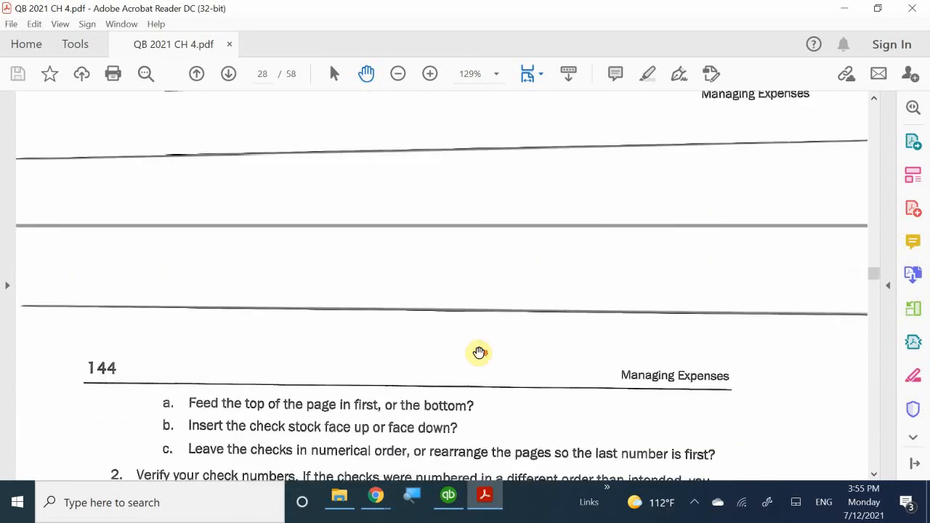
scroll(479, 353, "down", 5)
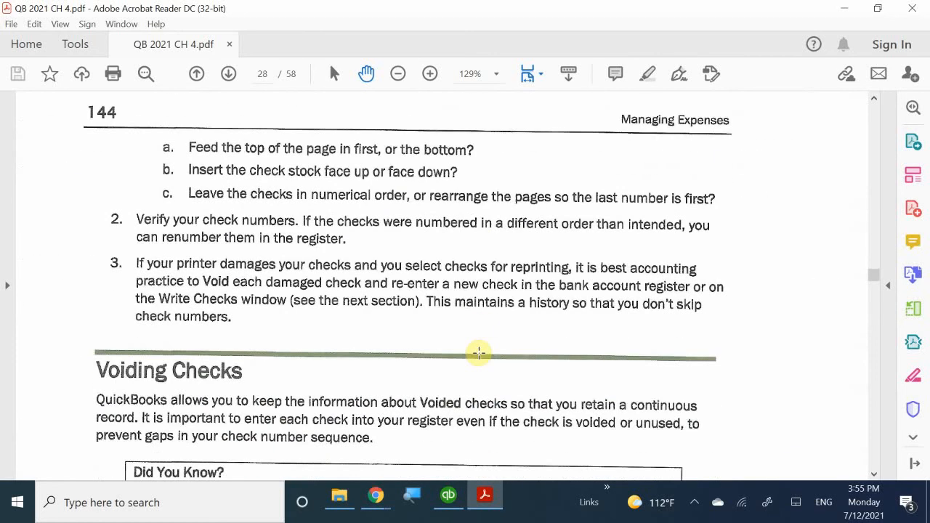
scroll(479, 353, "down", 4)
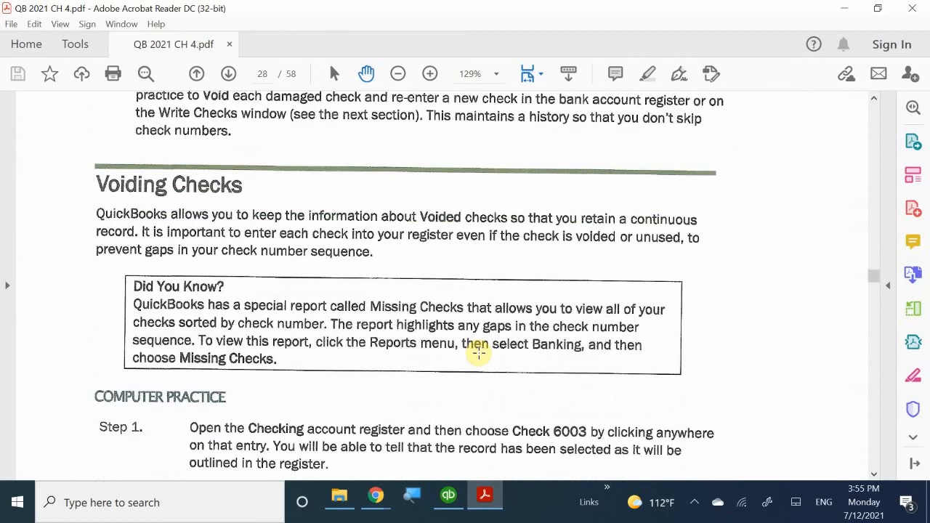
scroll(478, 353, "down", 1)
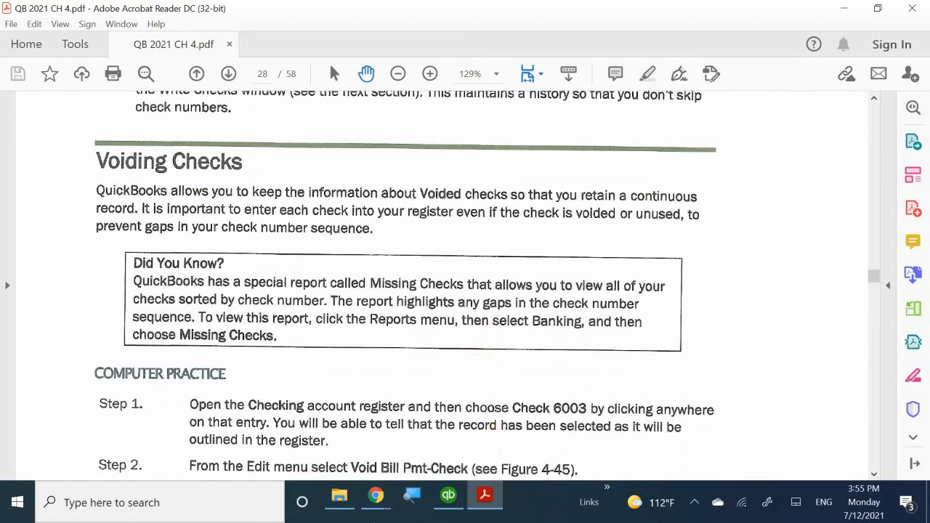
Switch to QuickBooks, open Wong & Son Video check 6003 from the Checking register to examine its edit commands, and return to the register
left_click(484, 498)
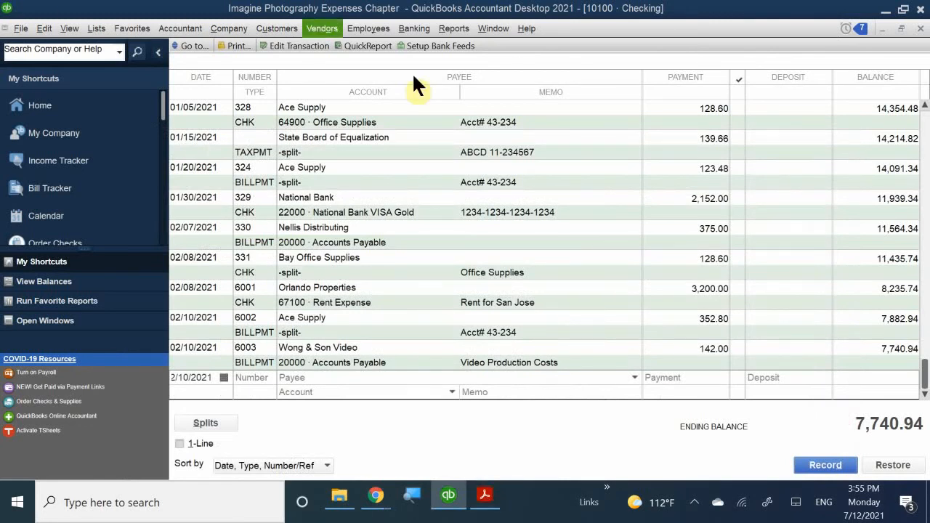
double_click(242, 355)
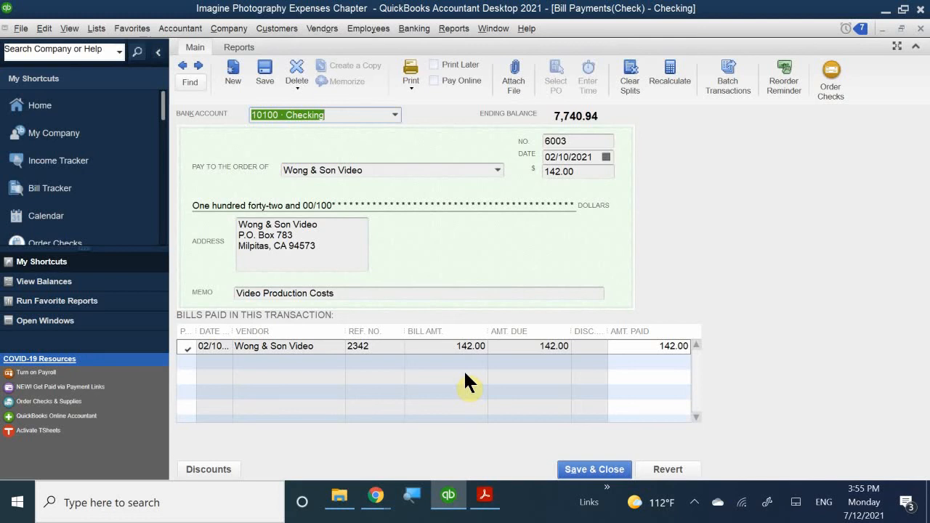
left_click(55, 26)
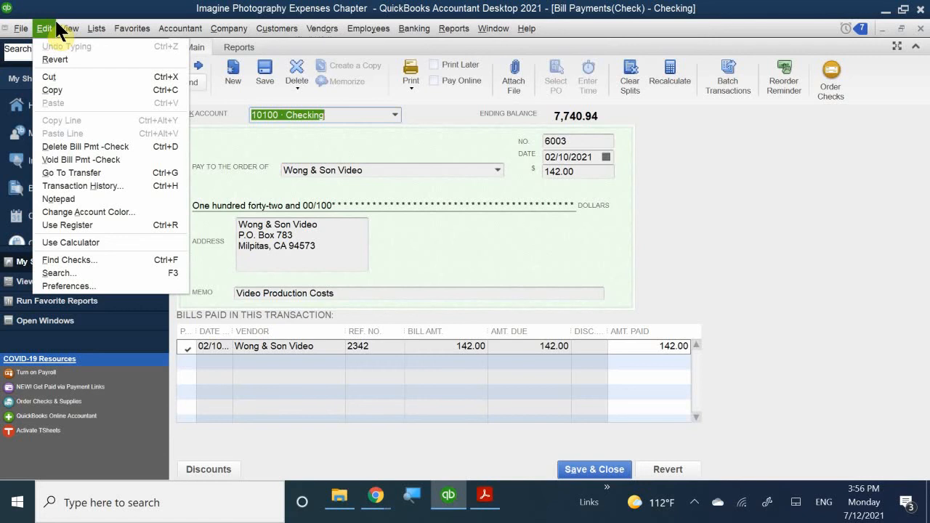
mouse_move(62, 29)
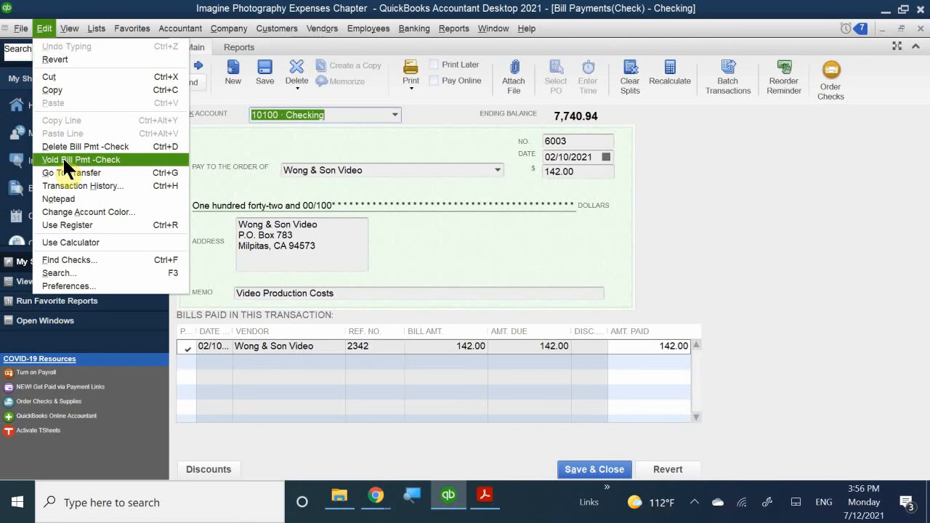
left_click(921, 17)
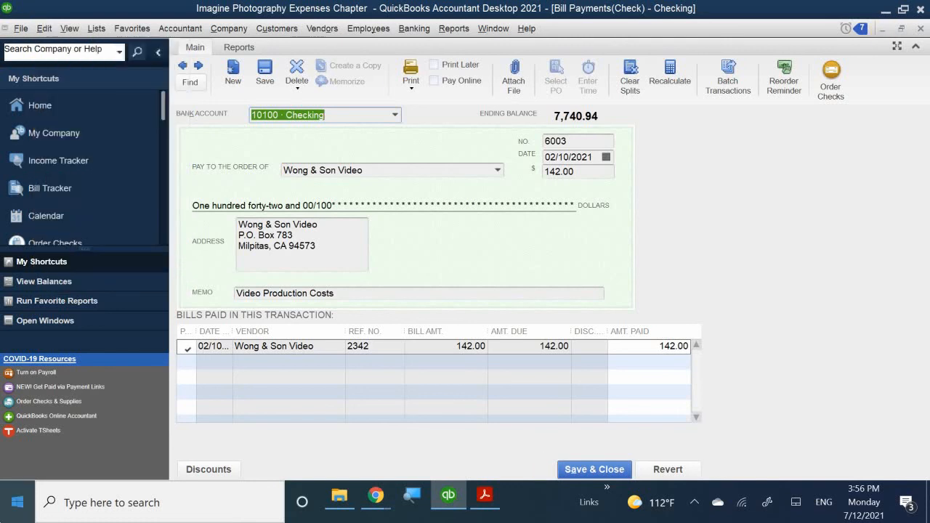
left_click(902, 28)
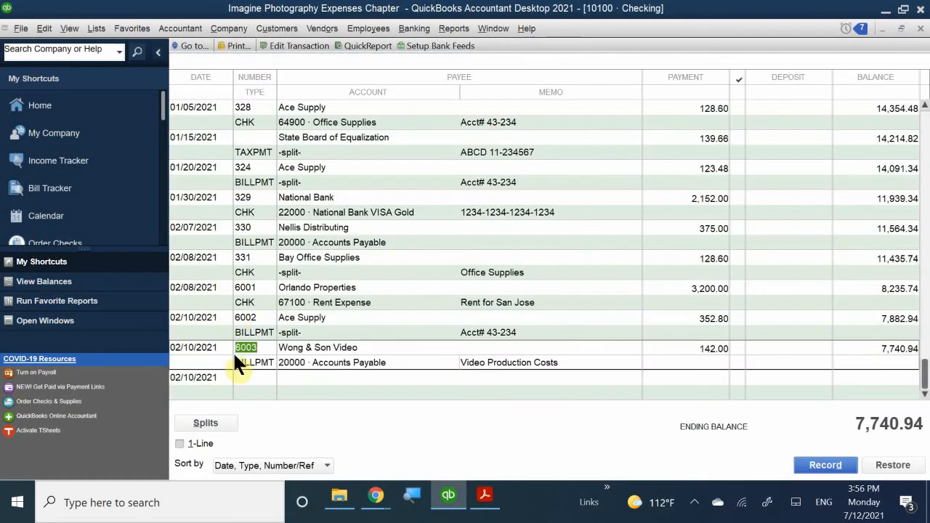
Void the Wong & Son Video bill payment check 6003 in the 10100 · Checking register
right_click(318, 360)
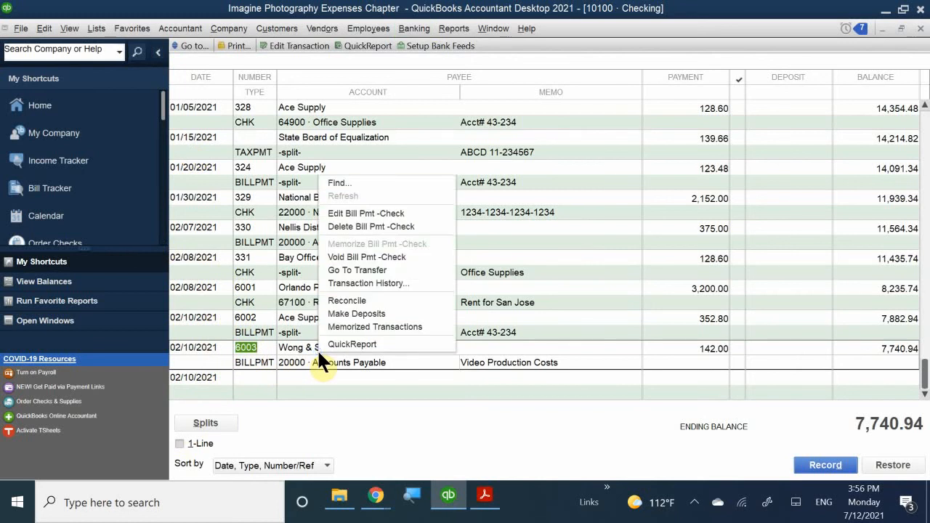
left_click(350, 255)
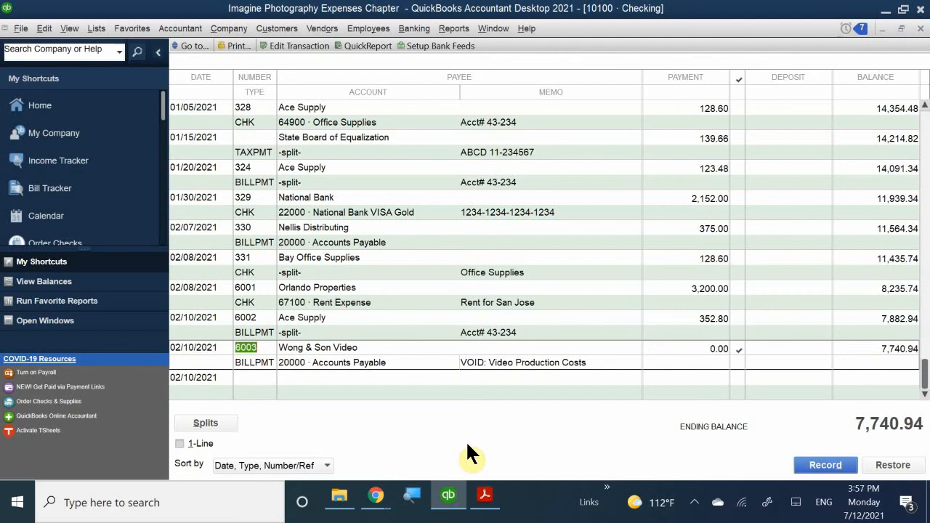
Switch to Adobe Acrobat Reader and read on in QB 2021 CH 4.pdf to the practice for repaying the Wong & Son bill
left_click(483, 495)
scroll(150, 244, "down", 15)
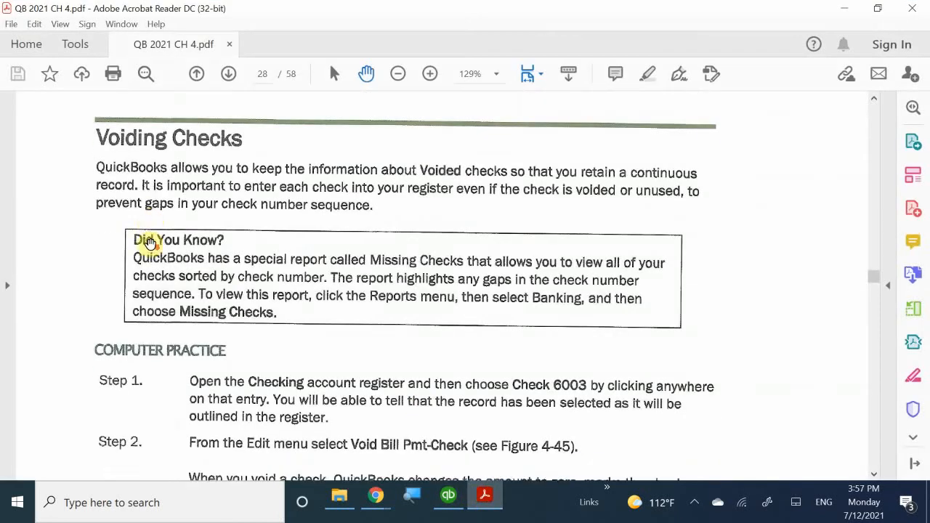
scroll(149, 244, "down", 15)
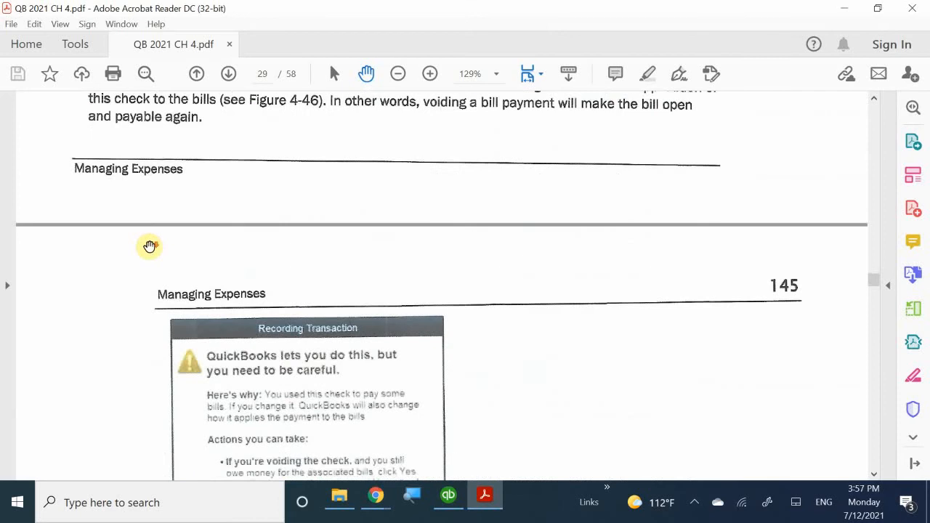
scroll(150, 246, "down", 6)
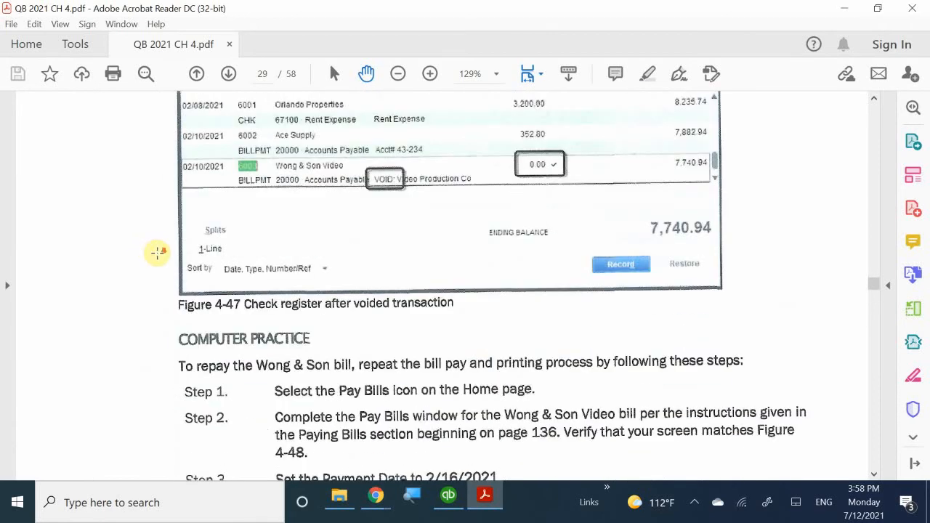
Read the rest of the practice for repaying the Wong & Son bill, including the completed Pay Bills figure
scroll(156, 254, "down", 10)
scroll(158, 253, "down", 10)
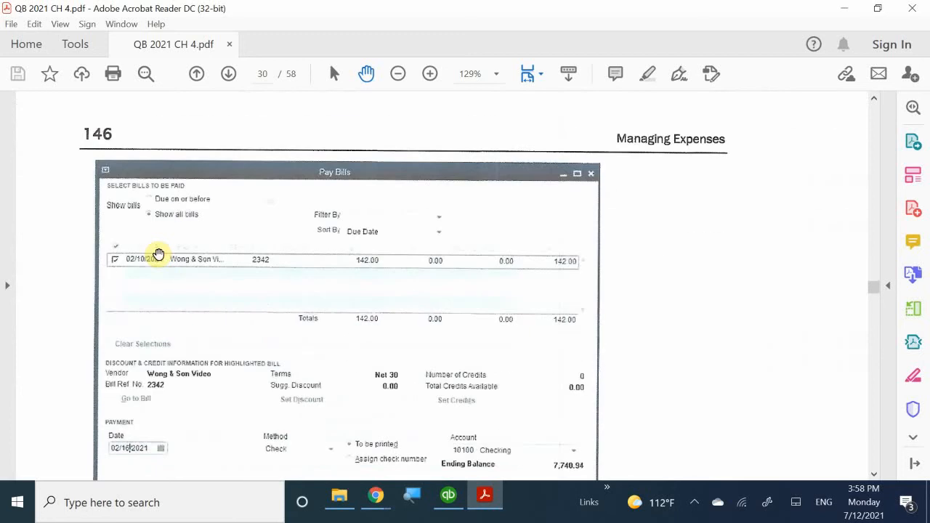
scroll(158, 253, "down", 3)
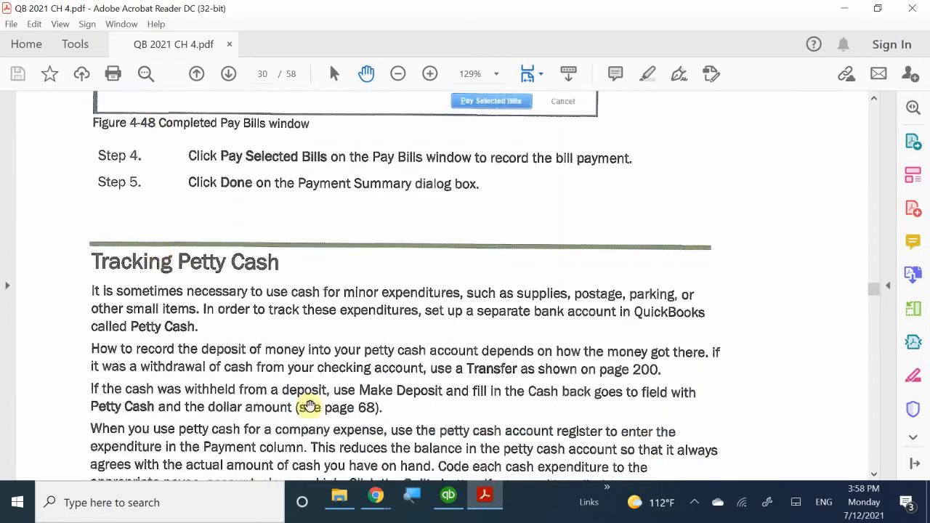
Switch to QuickBooks, open the voided Wong & Son Video check 6003 from the Checking register, and try to close it with its changes recorded
left_click(486, 501)
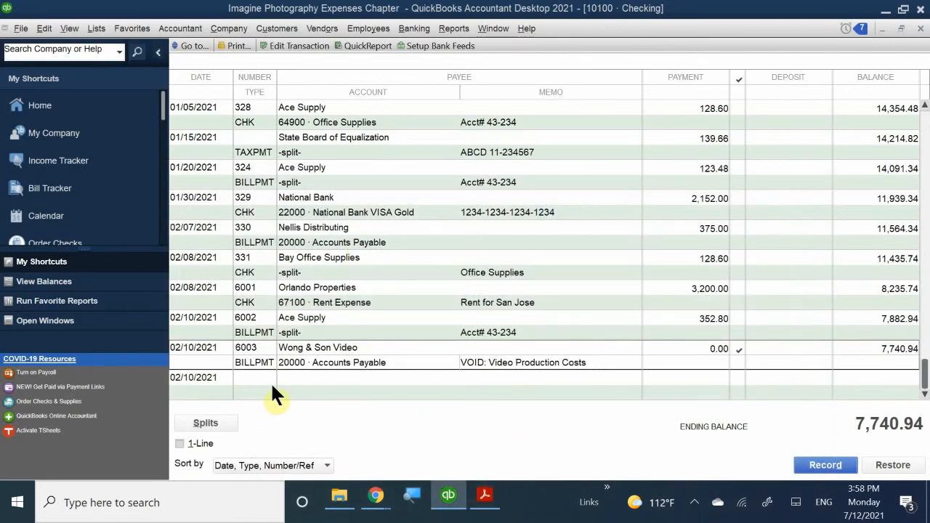
left_click(222, 354)
key("ctrl+w")
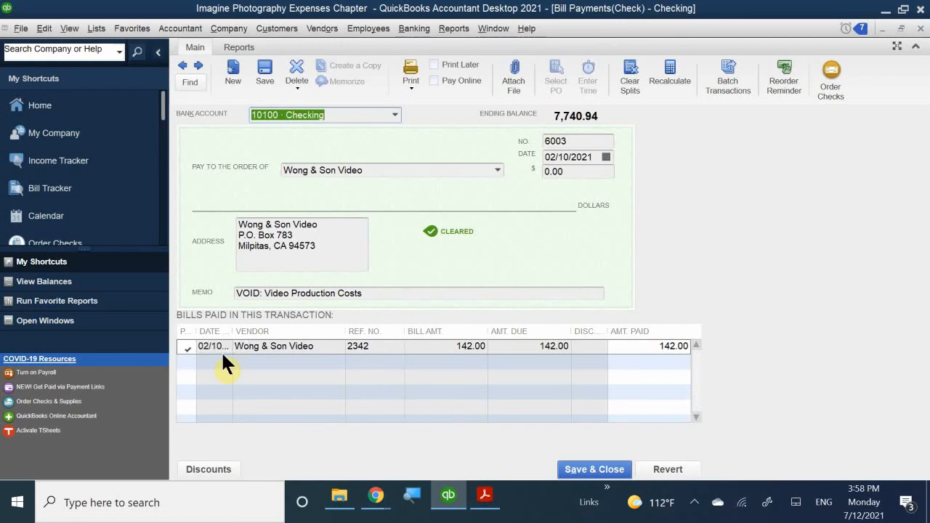
left_click(919, 27)
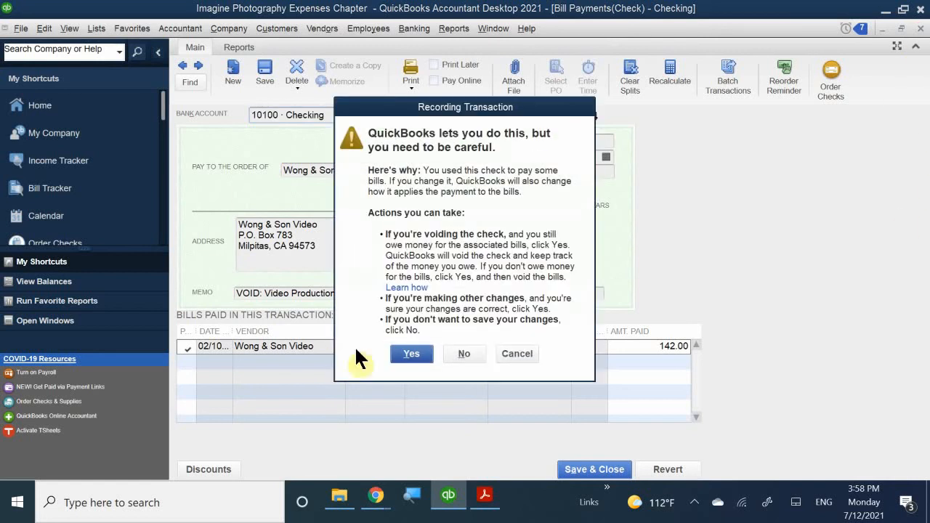
left_click(411, 354)
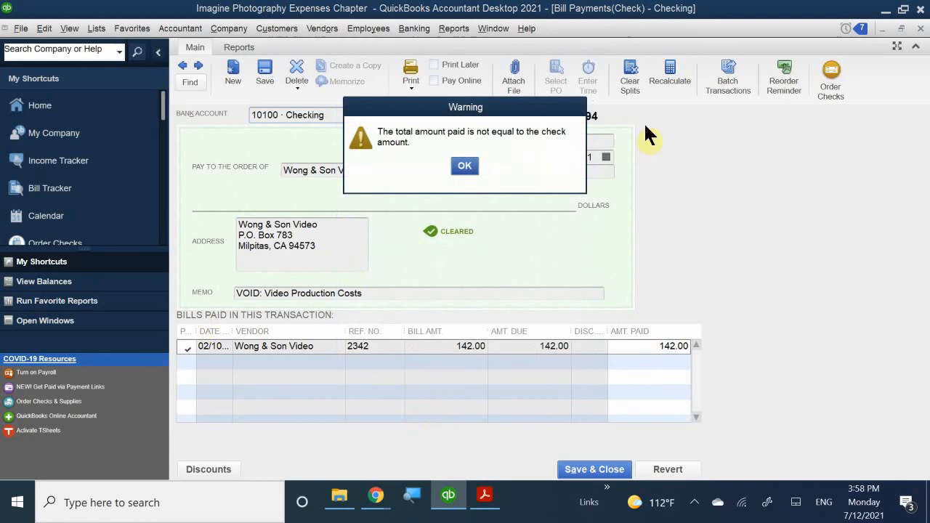
left_click(464, 165)
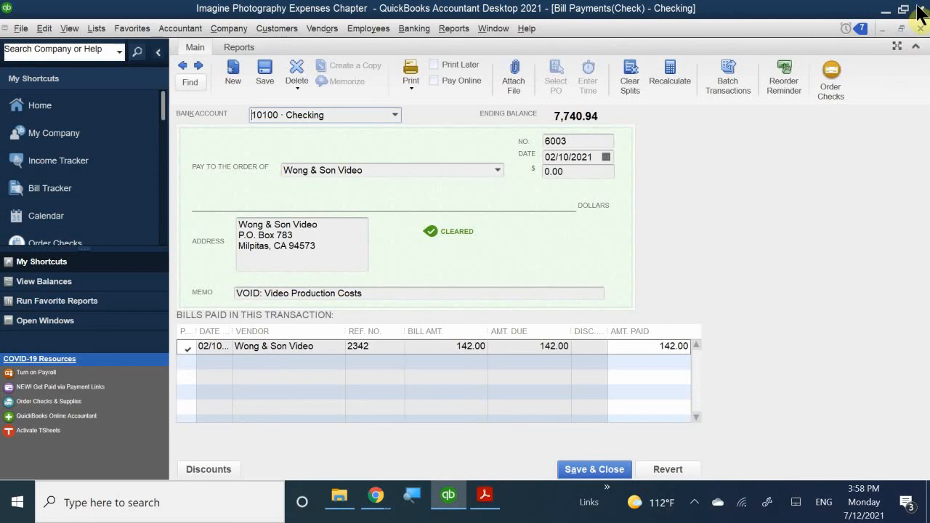
left_click(918, 28)
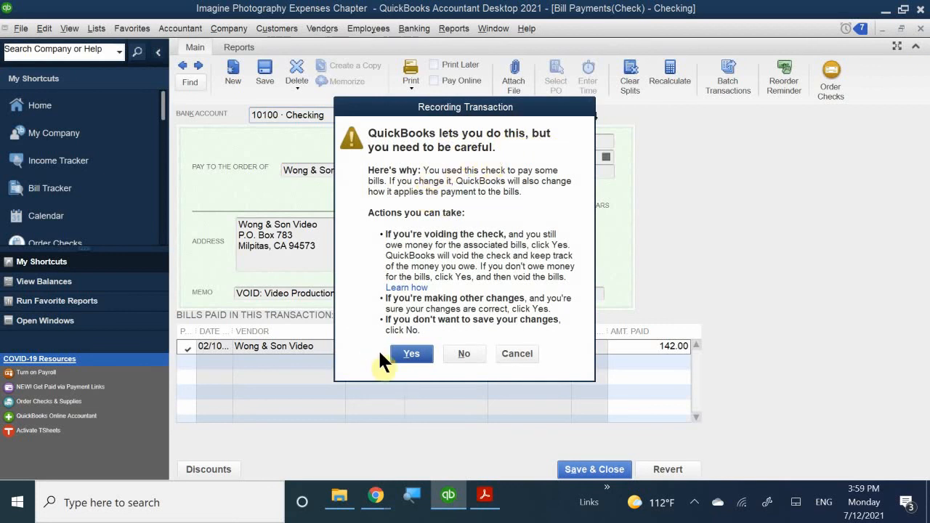
left_click(416, 353)
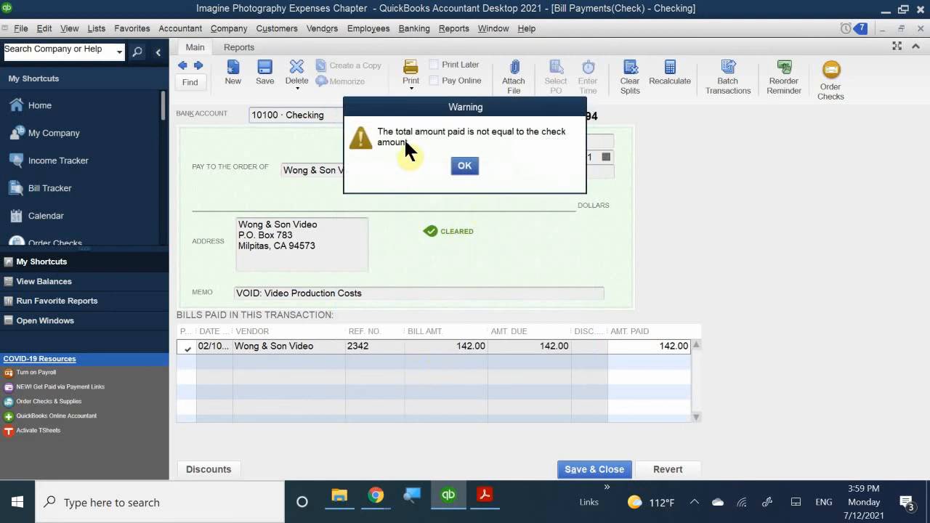
left_click(464, 165)
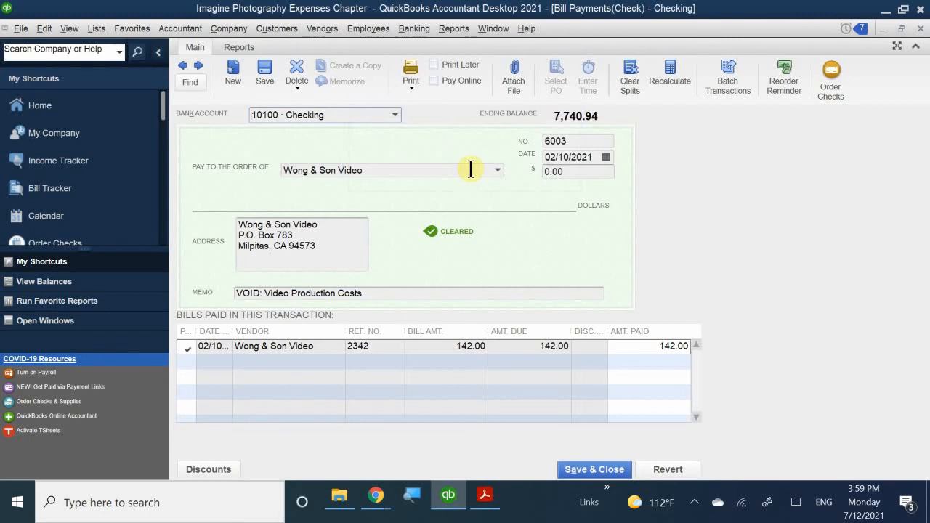
left_click(919, 28)
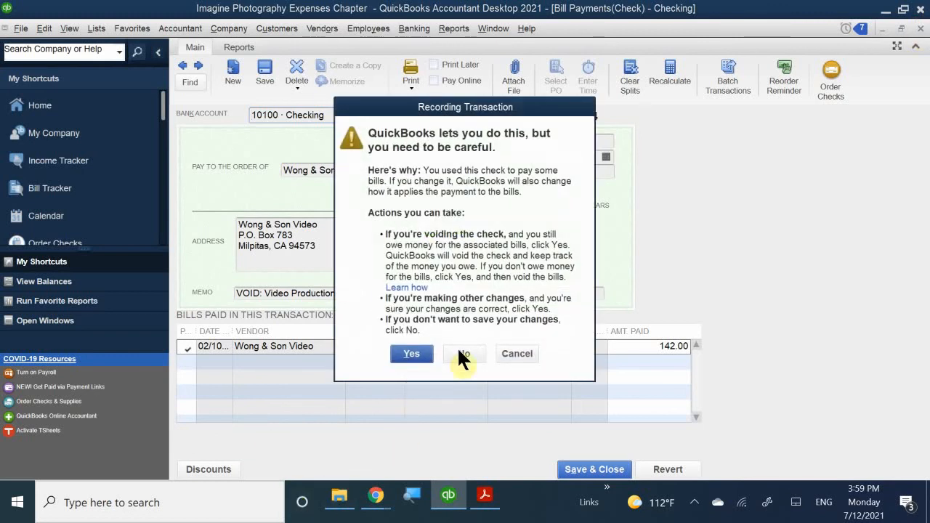
left_click(415, 354)
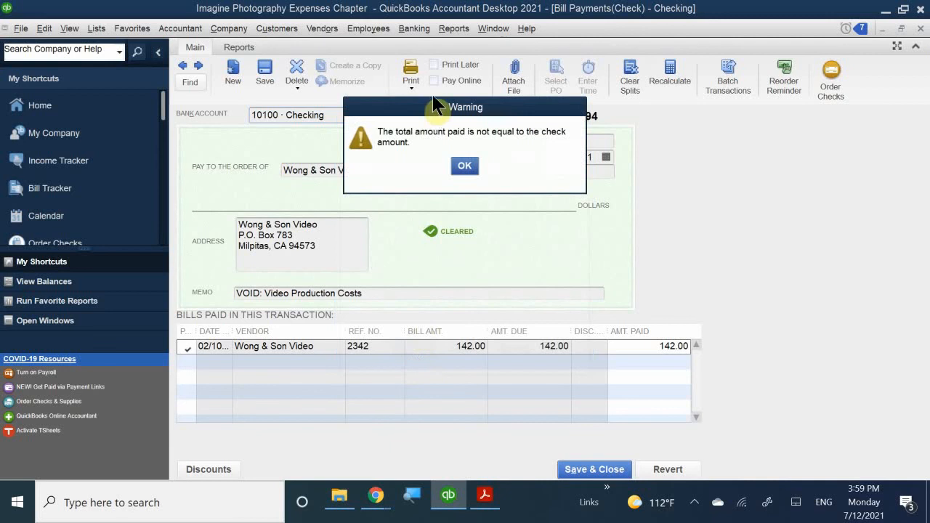
left_click(463, 165)
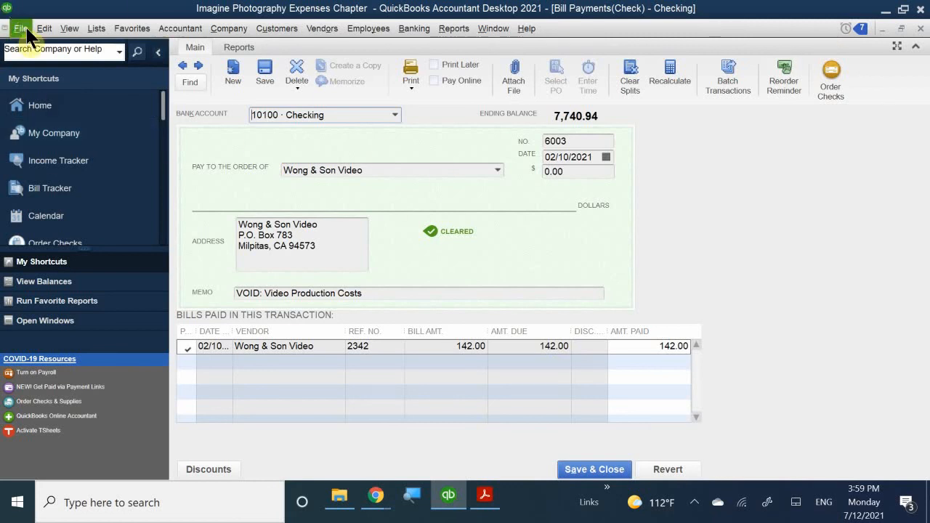
Check the edit commands for Wong & Son Video check 6003, and close the check without saving changes
left_click(44, 29)
mouse_move(22, 29)
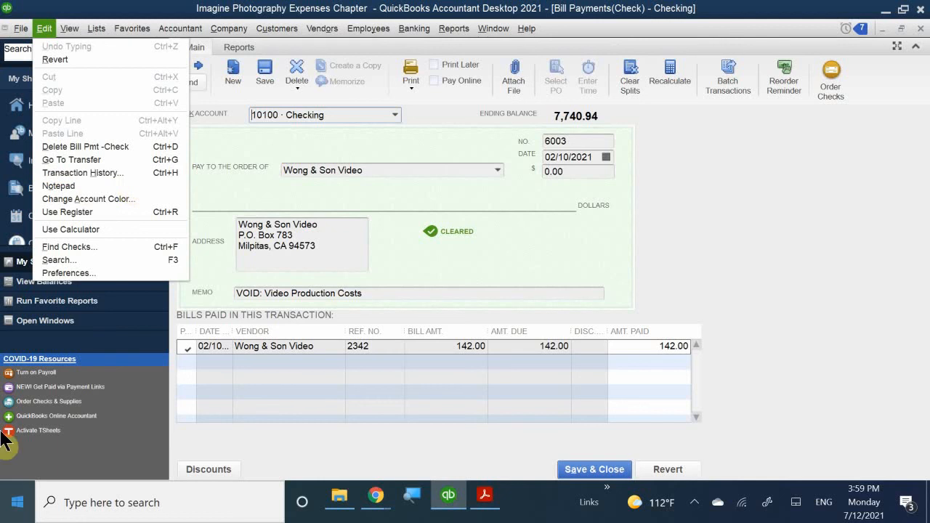
left_click(833, 144)
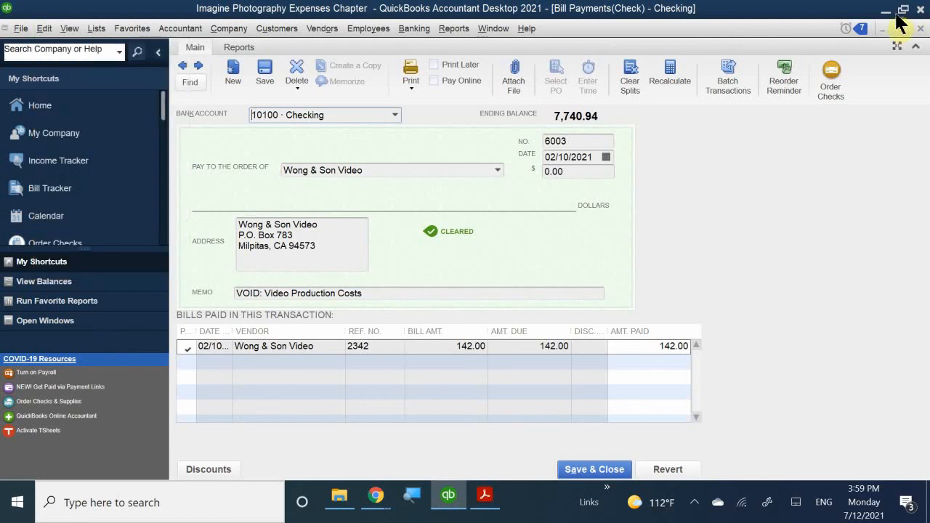
left_click(922, 28)
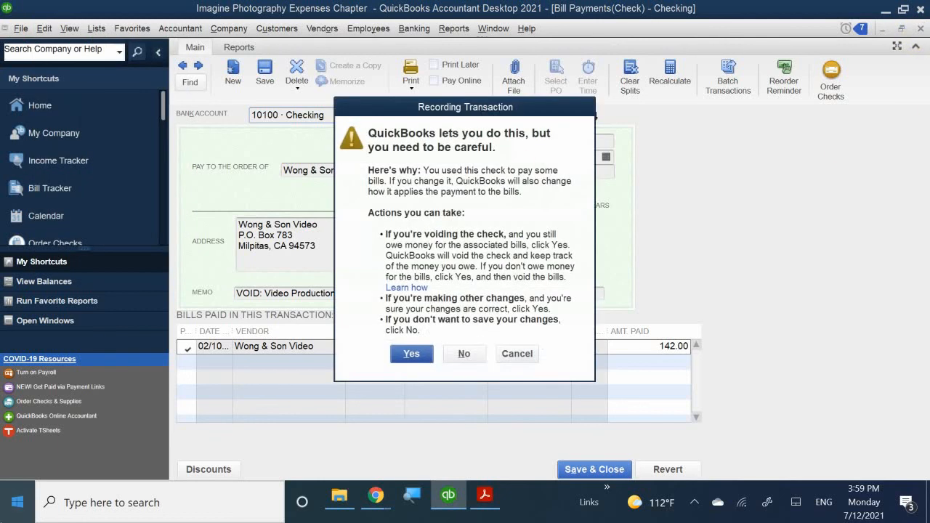
left_click(464, 354)
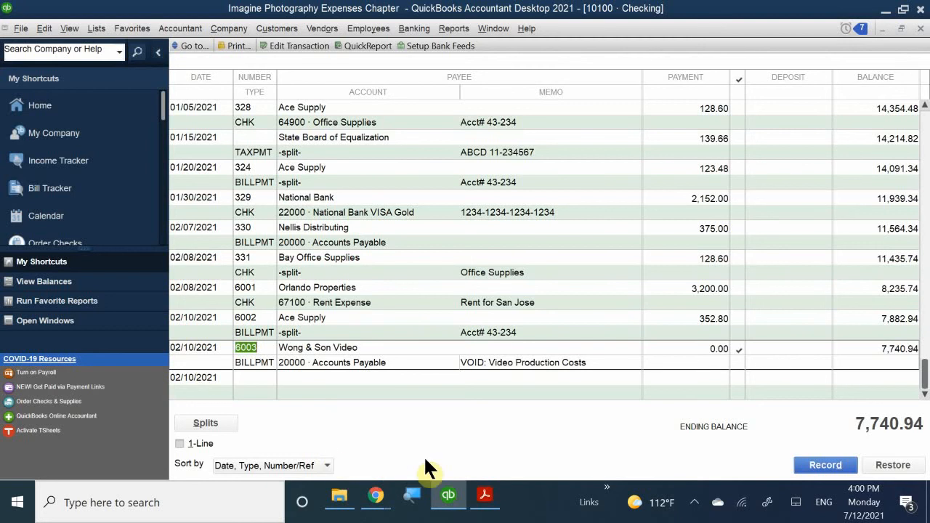
Switch to Adobe Acrobat Reader and read the Tracking Petty Cash section of QB 2021 CH 4.pdf, including its tip on receipts
left_click(485, 495)
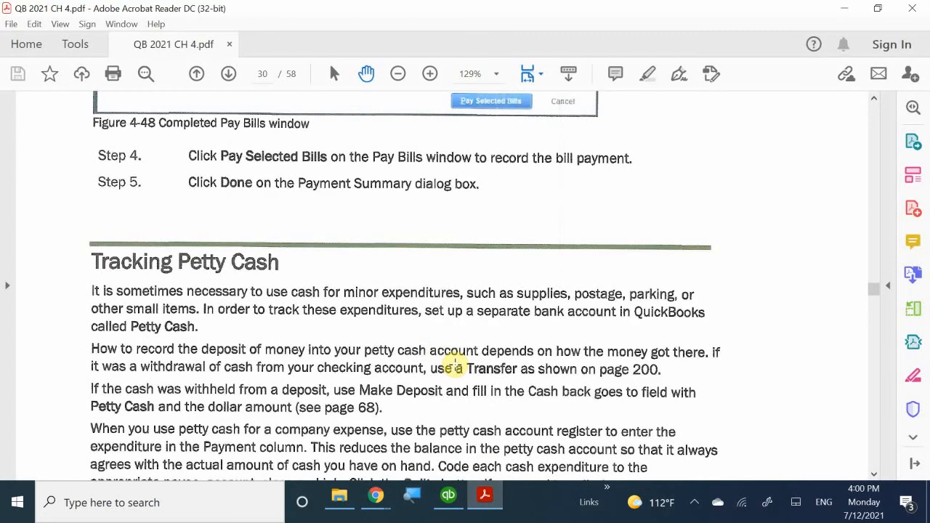
scroll(454, 364, "down", 4)
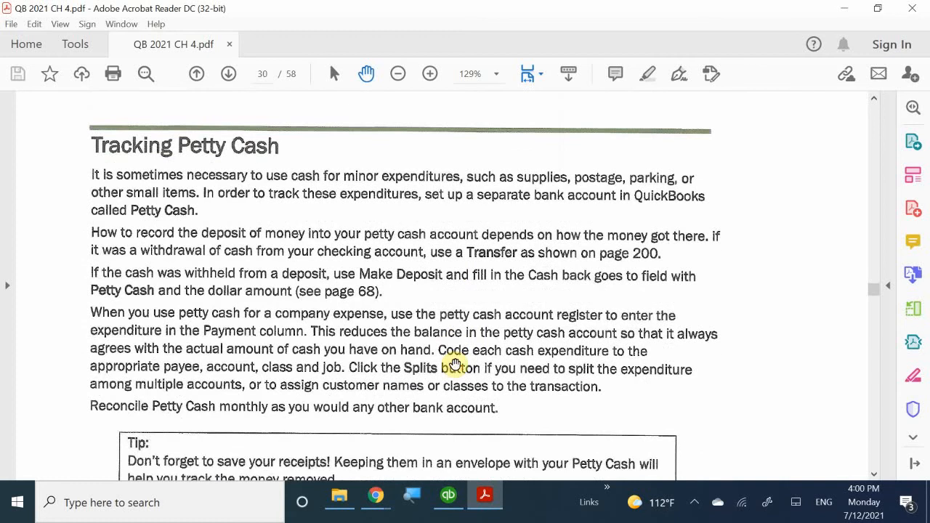
scroll(454, 363, "down", 1)
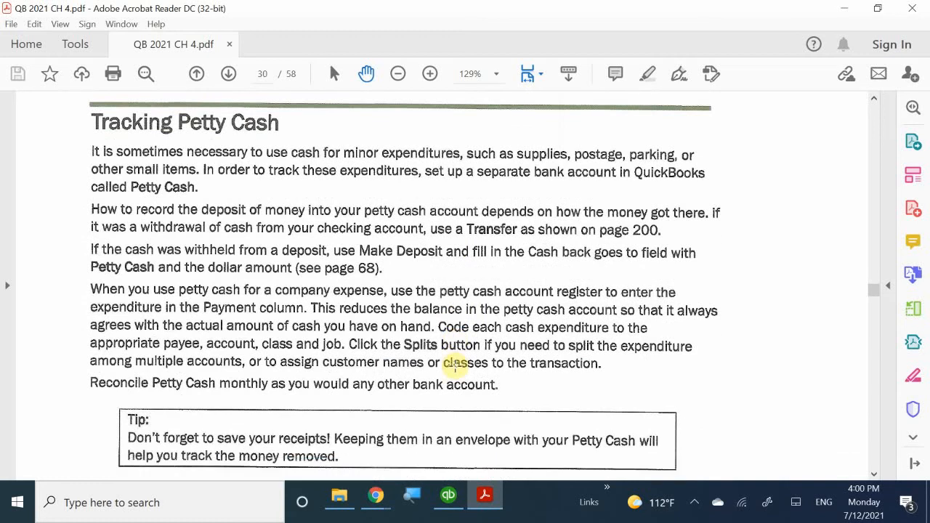
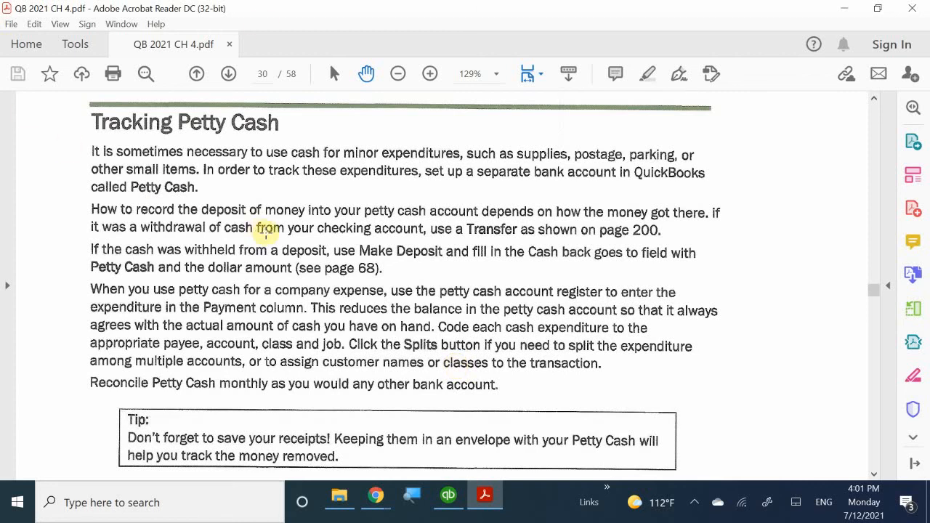
scroll(274, 234, "down", 1)
scroll(275, 234, "down", 3)
scroll(276, 236, "up", 3)
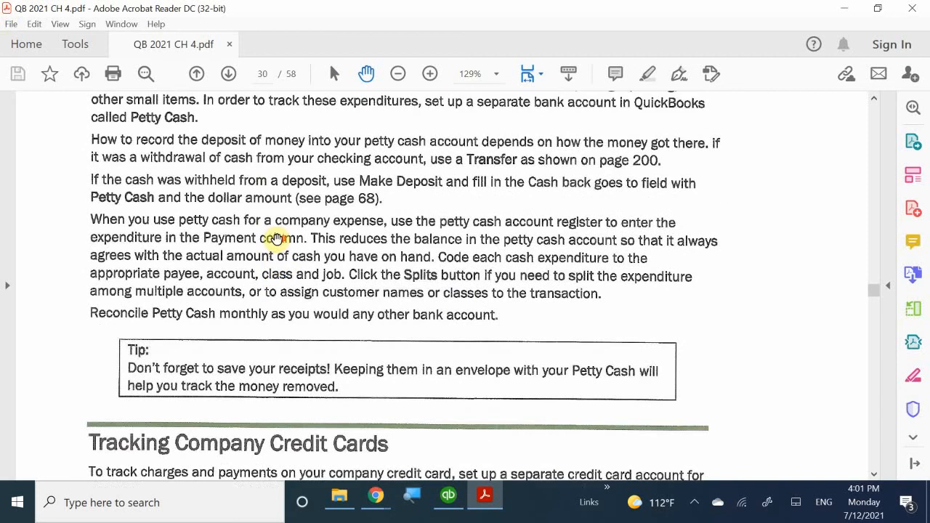
scroll(276, 239, "up", 2)
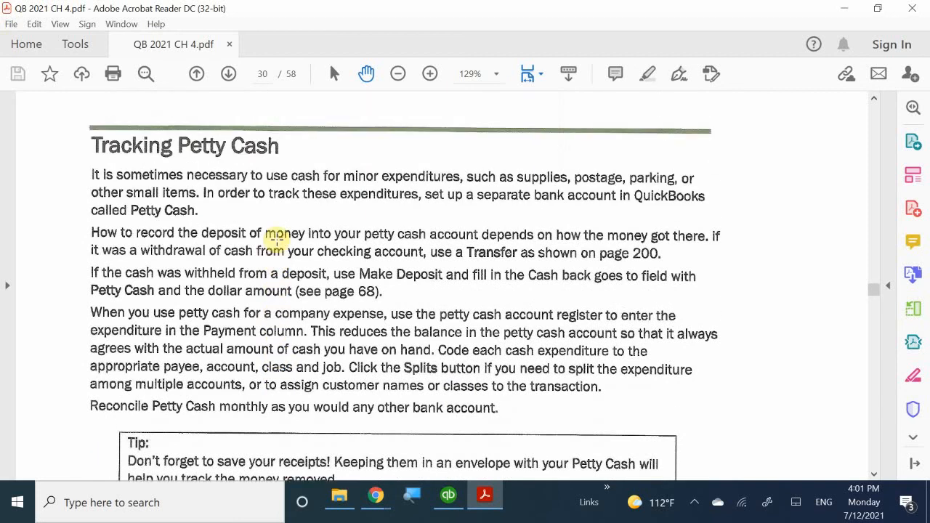
scroll(276, 238, "down", 1)
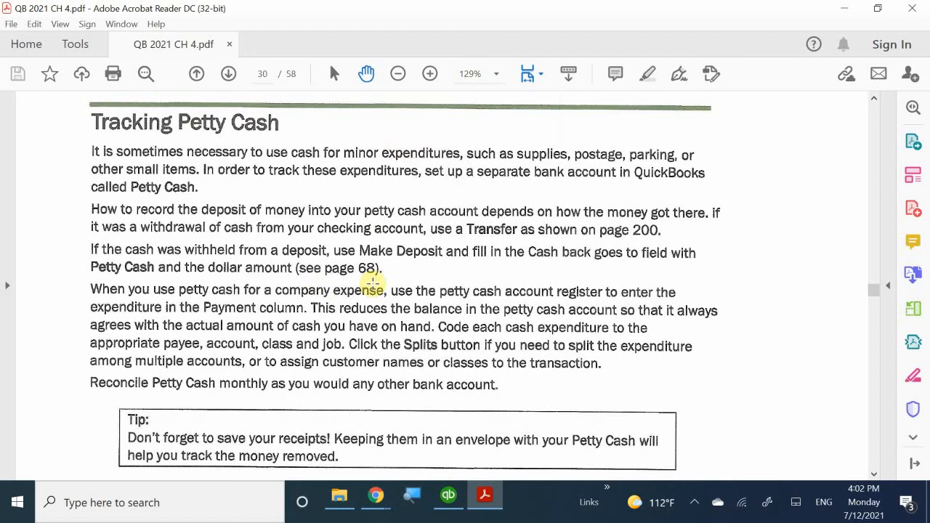
scroll(353, 301, "down", 3)
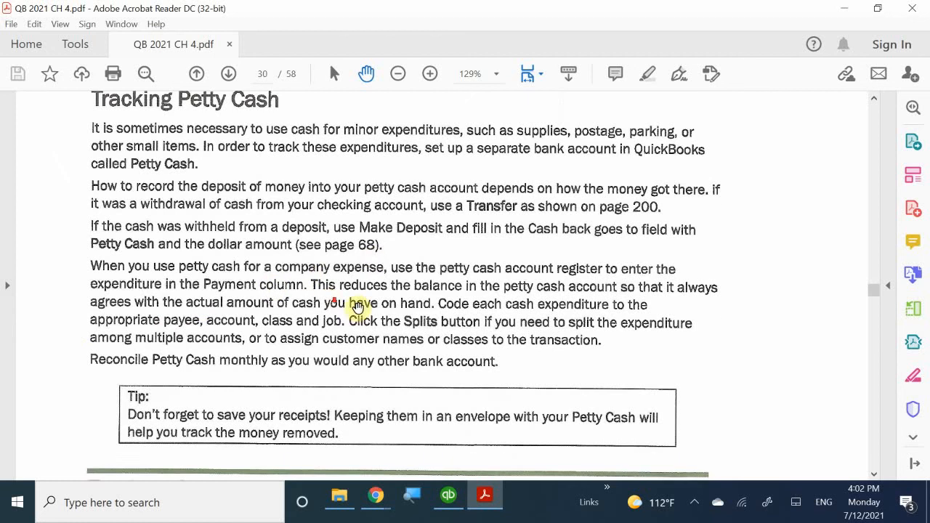
scroll(379, 311, "down", 3)
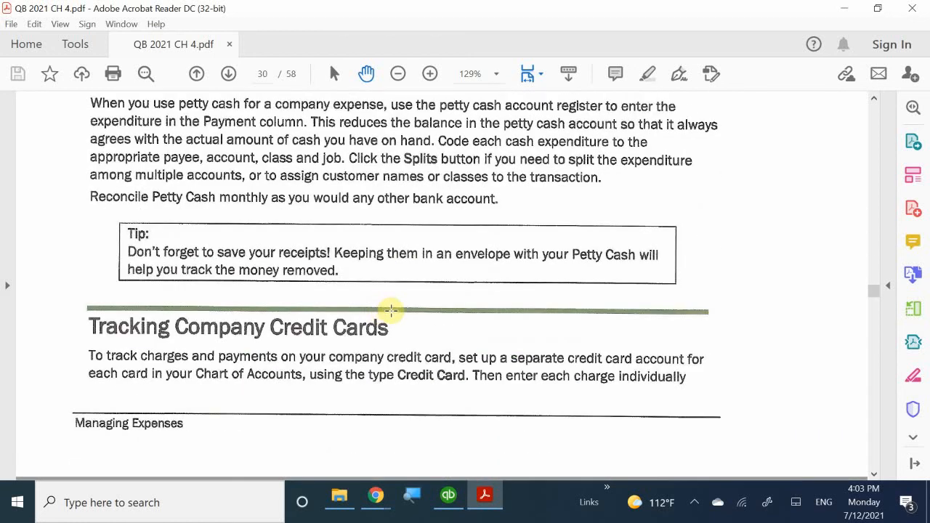
Read the Tracking Company Credit Cards section and the Entering Credit Card Charges explanation with the first steps of its practice
scroll(393, 310, "down", 7)
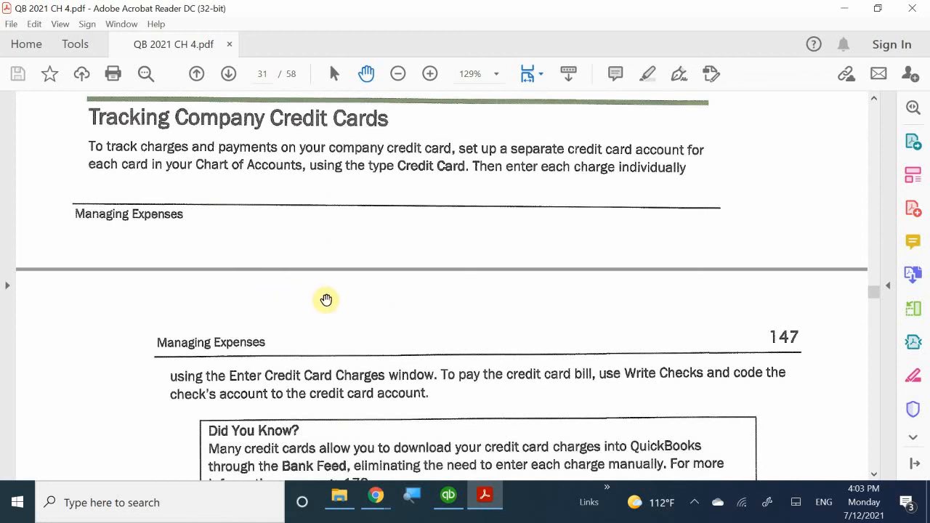
scroll(326, 299, "up", 3)
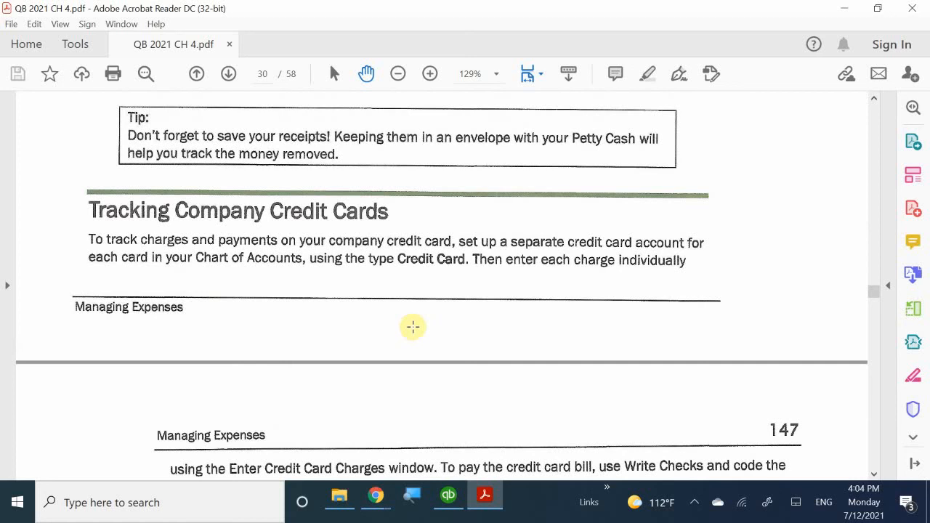
scroll(412, 326, "down", 1)
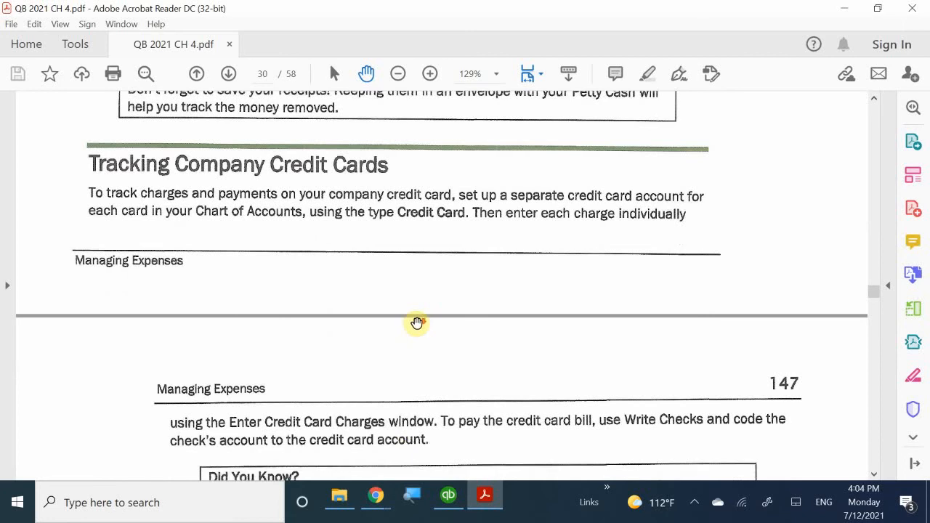
scroll(401, 334, "down", 3)
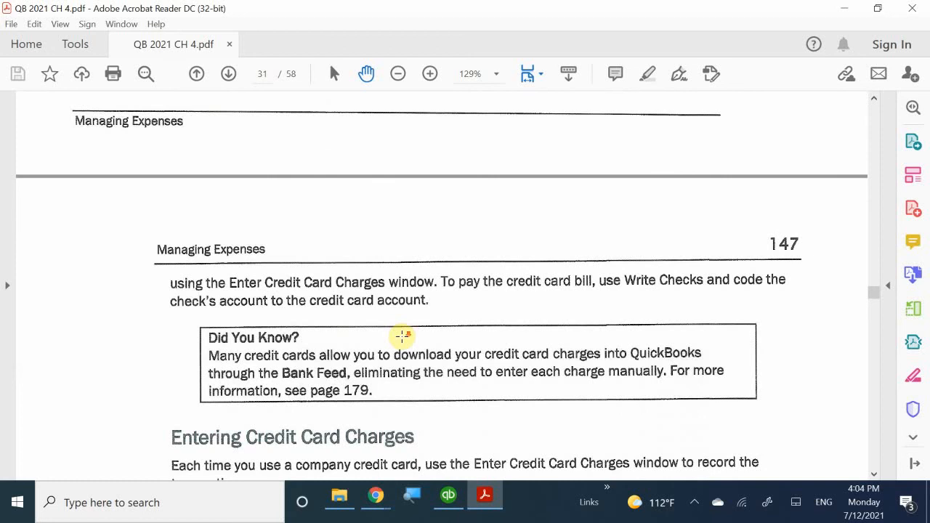
scroll(402, 336, "down", 2)
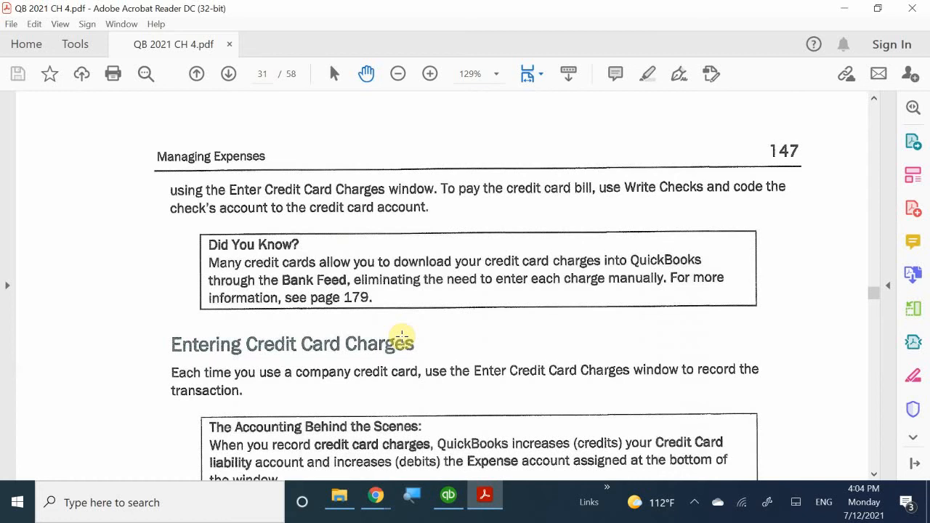
scroll(402, 336, "down", 4)
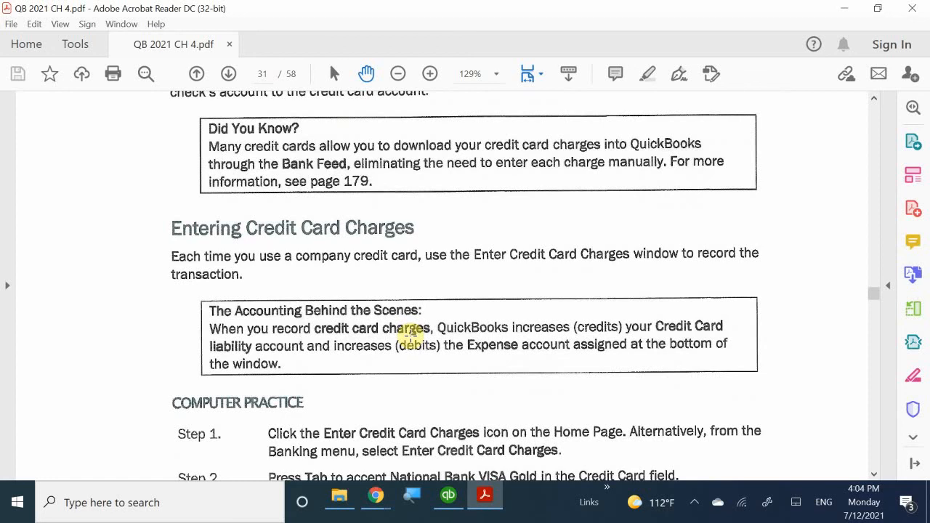
scroll(483, 232, "down", 5)
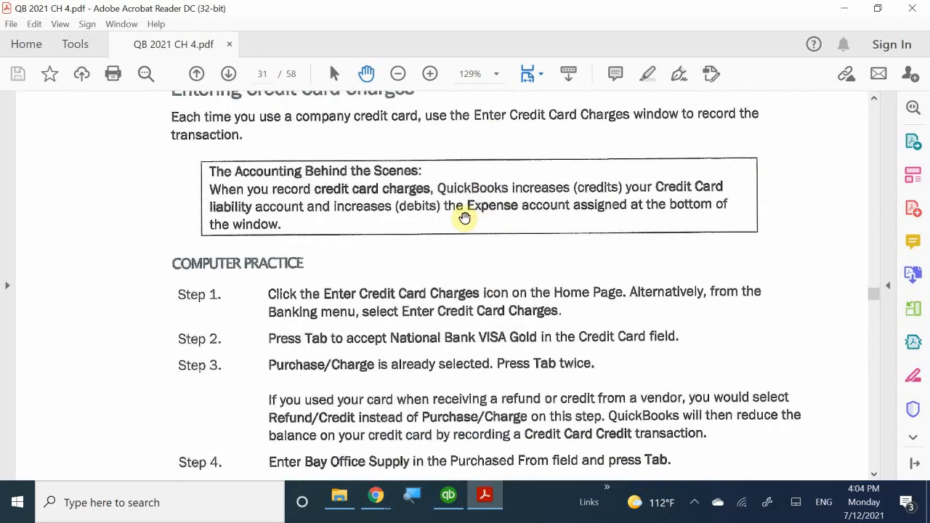
scroll(465, 217, "down", 2)
scroll(468, 215, "down", 1)
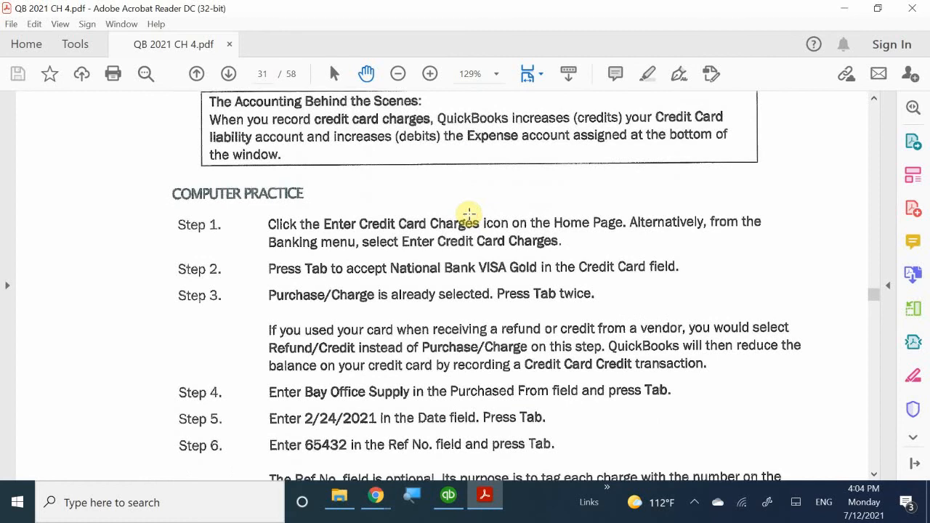
scroll(469, 214, "up", 3)
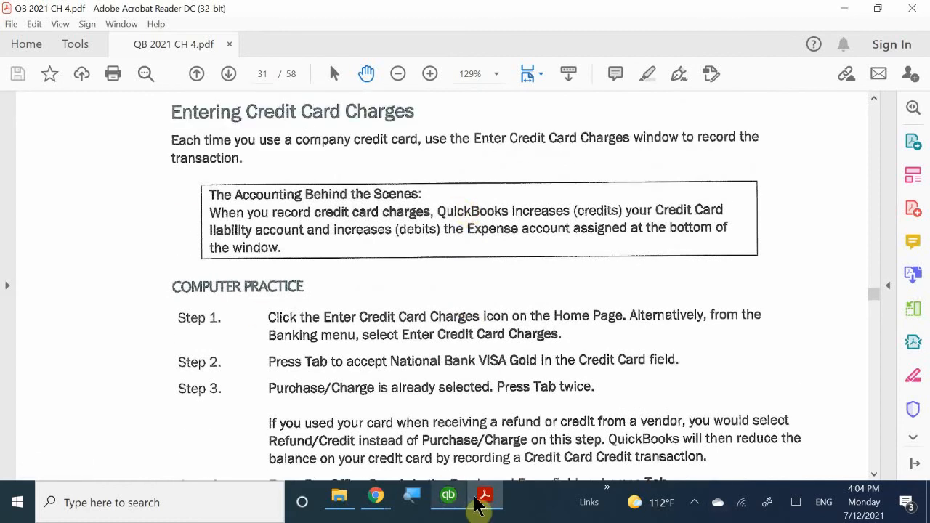
Switch to QuickBooks, stay in the program, and close the Checking register without saving changes to check 6003
left_click(448, 495)
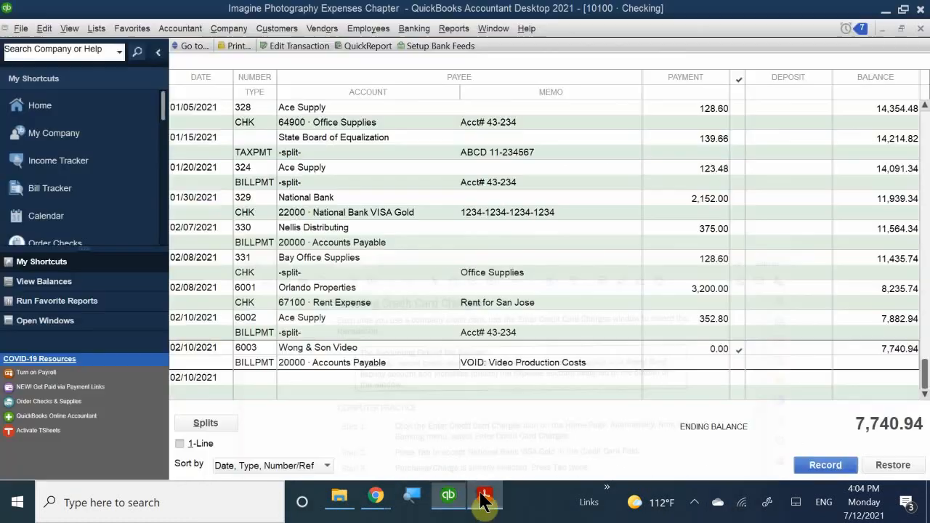
left_click(919, 11)
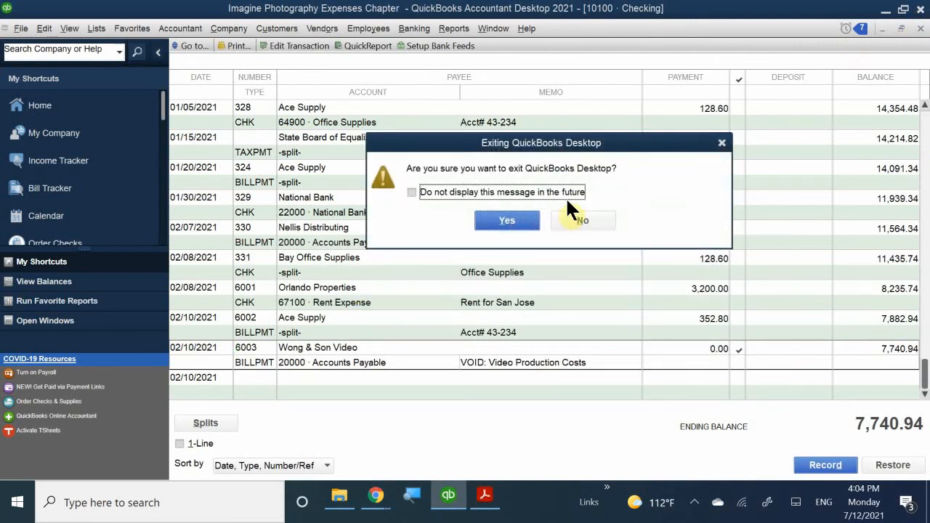
left_click(589, 223)
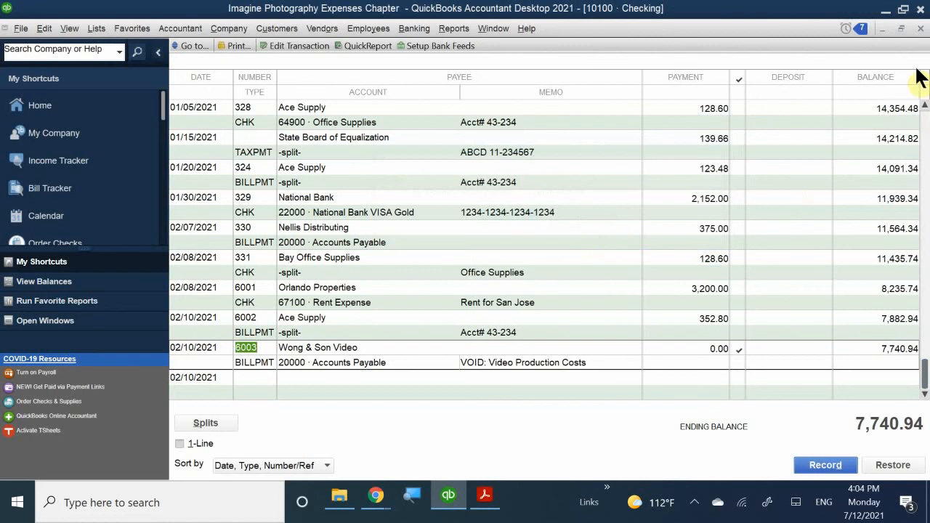
left_click(921, 29)
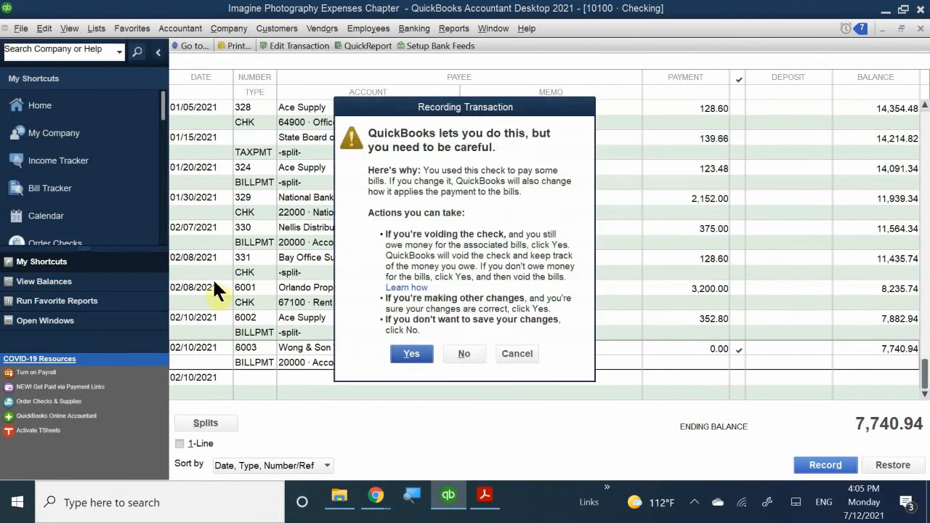
left_click(457, 356)
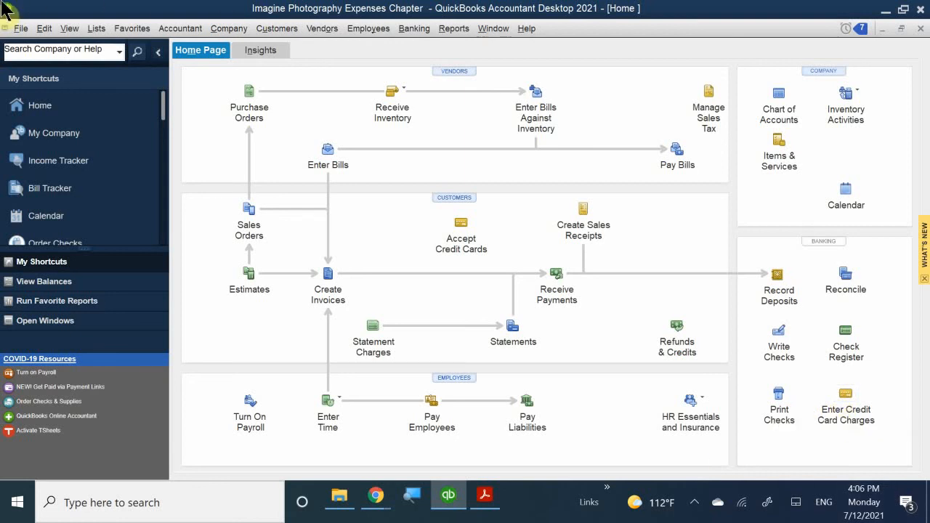
Open the credit card charges form for a Purchase/Charge on the 22000 · National Bank VISA Gold account
left_click(419, 29)
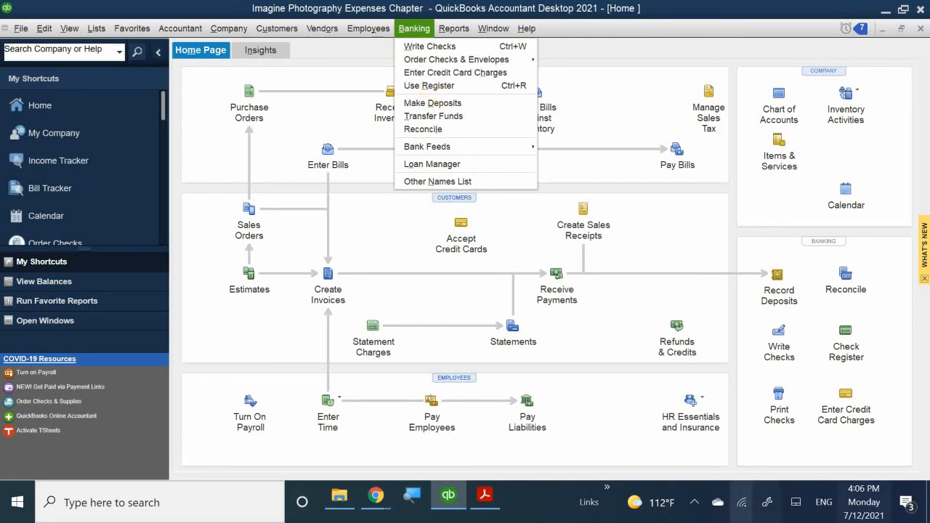
left_click(851, 408)
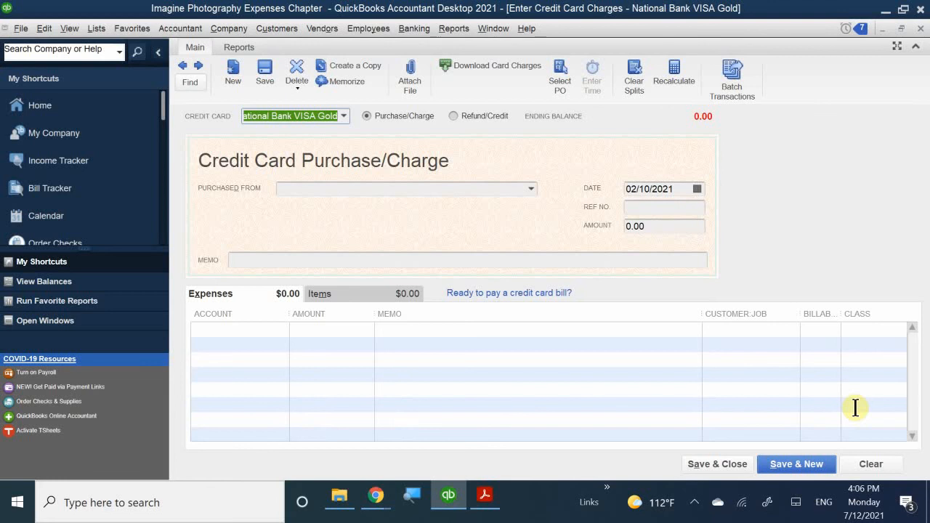
left_click(367, 115)
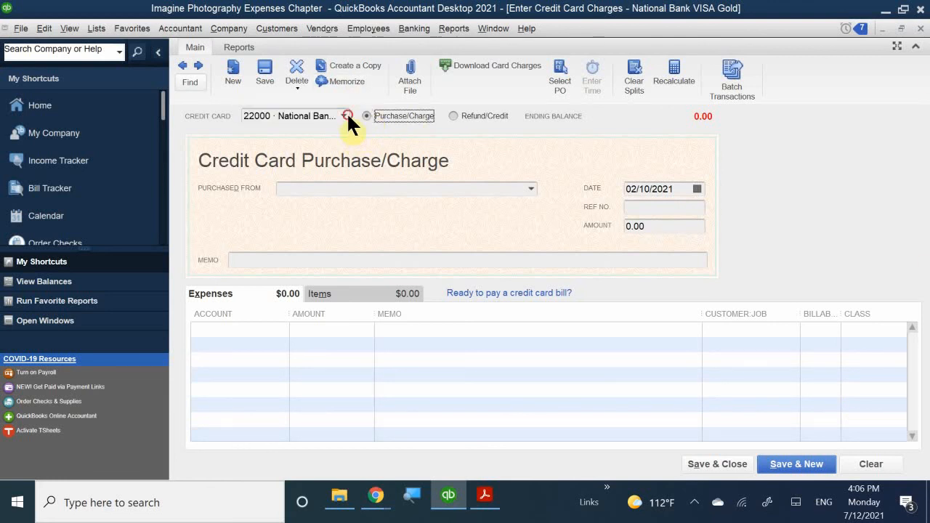
left_click(344, 114)
left_click(297, 162)
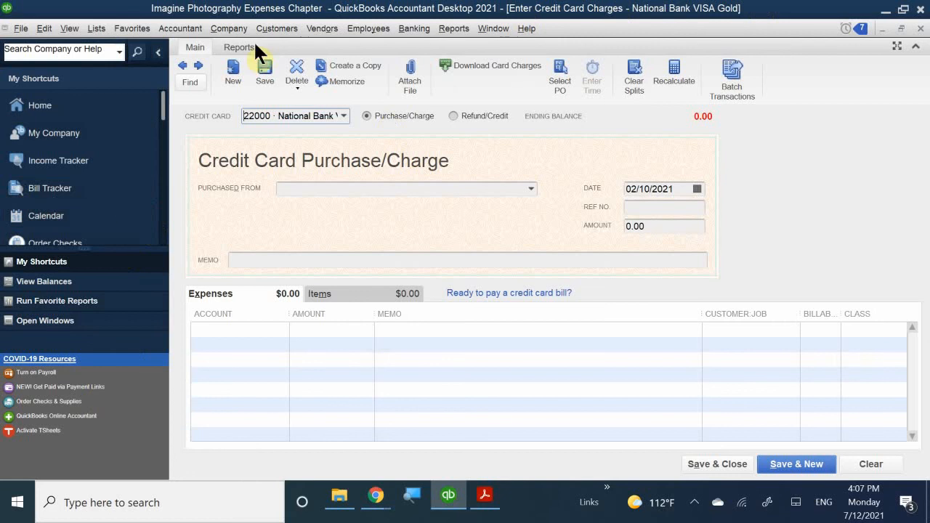
Enter Bay Office Supplies as the vendor the purchase is from and set the charge amount to 86.48
left_click(312, 189)
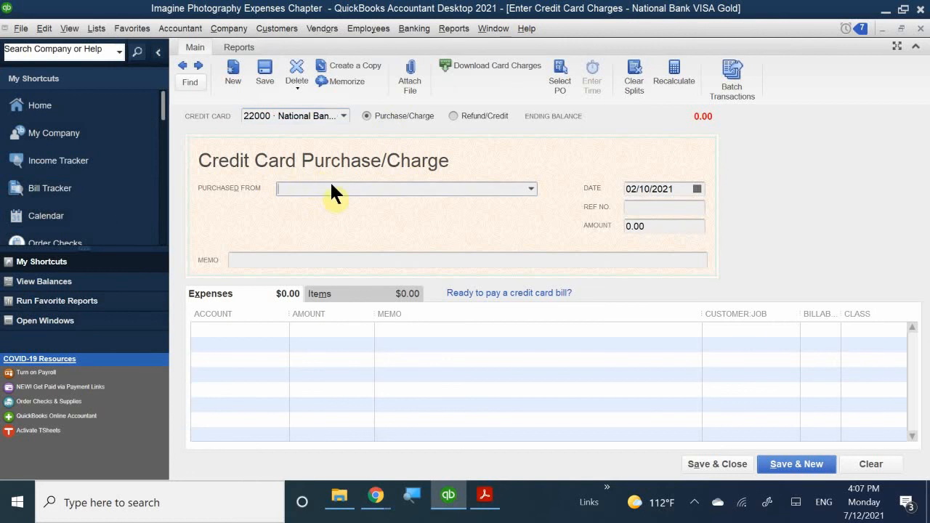
type("Bay Office Supplies")
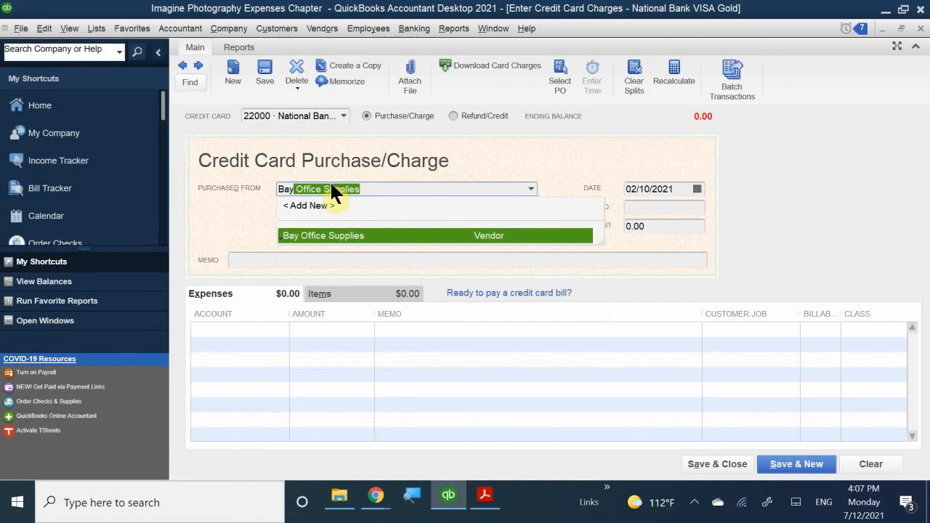
left_click(306, 233)
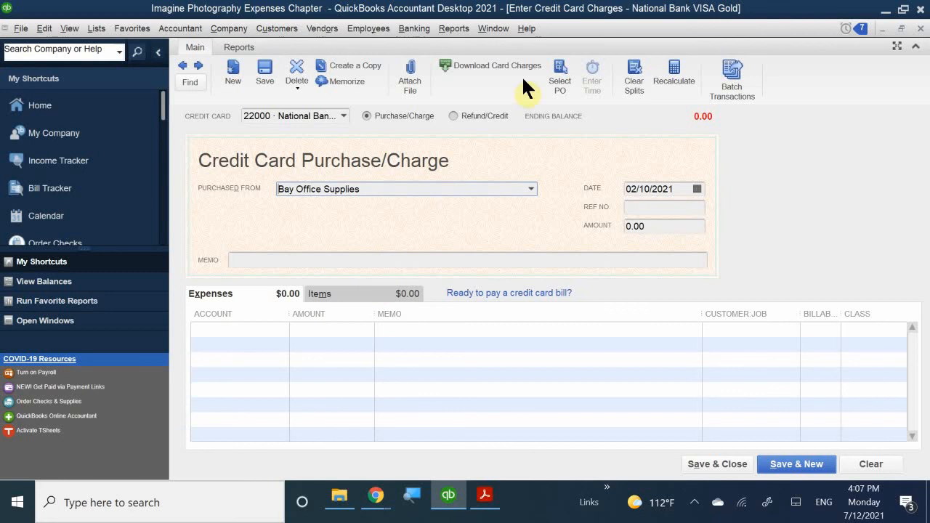
left_click(666, 227)
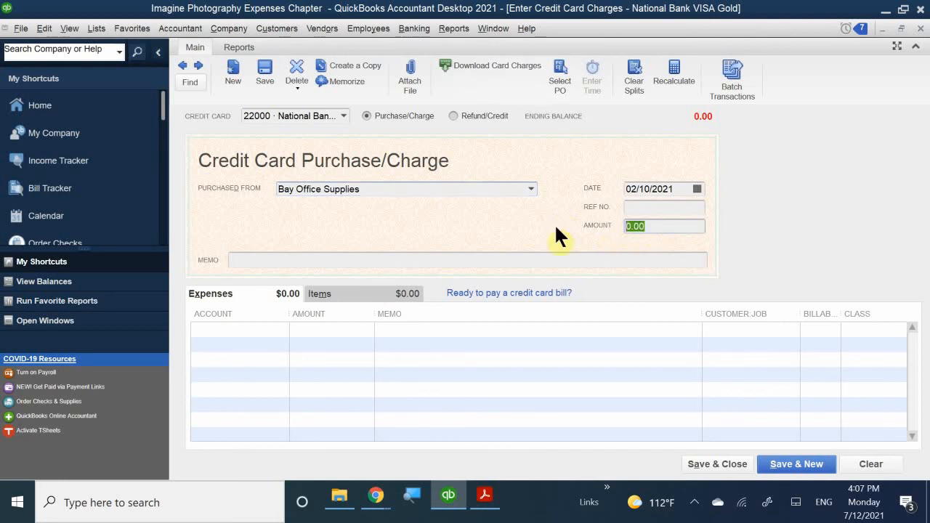
type("86.48")
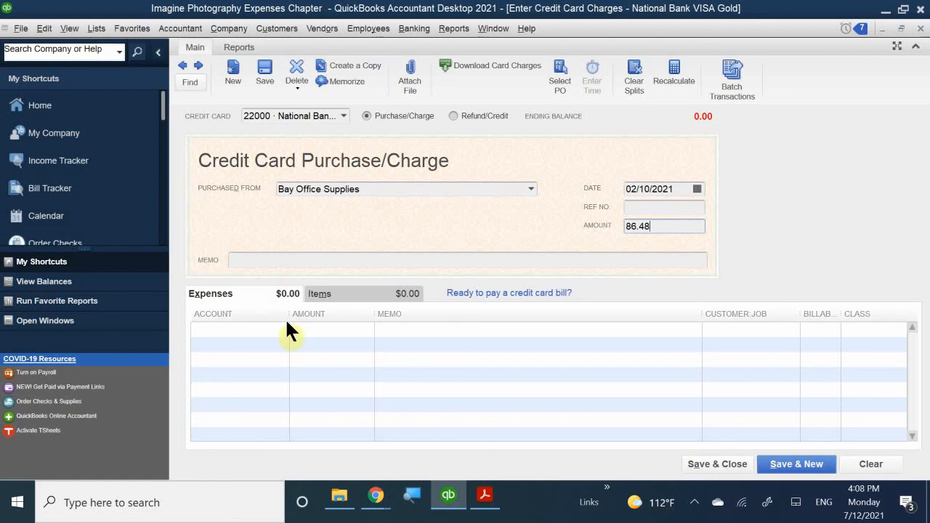
Assign the charge's expense line to 64900 · Office Supplies with the line memo Printer Ink
left_click(234, 331)
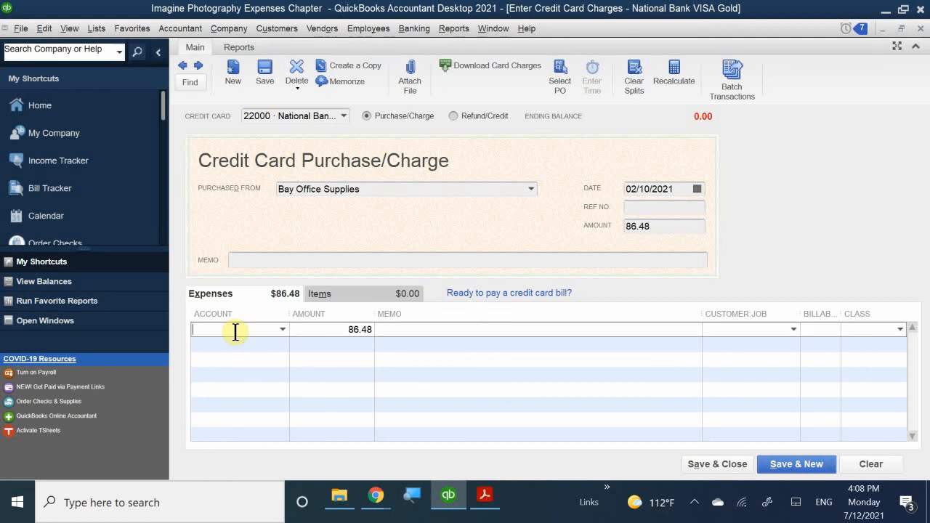
type("o")
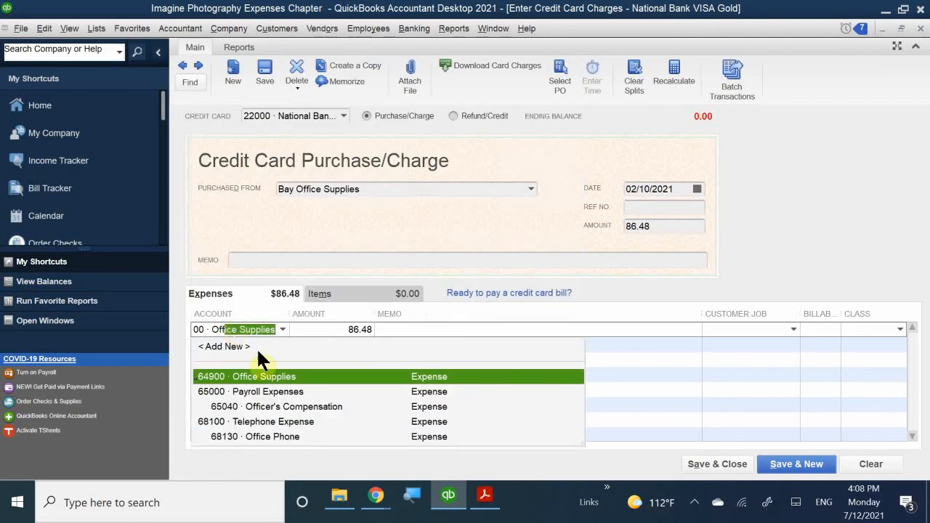
left_click(290, 374)
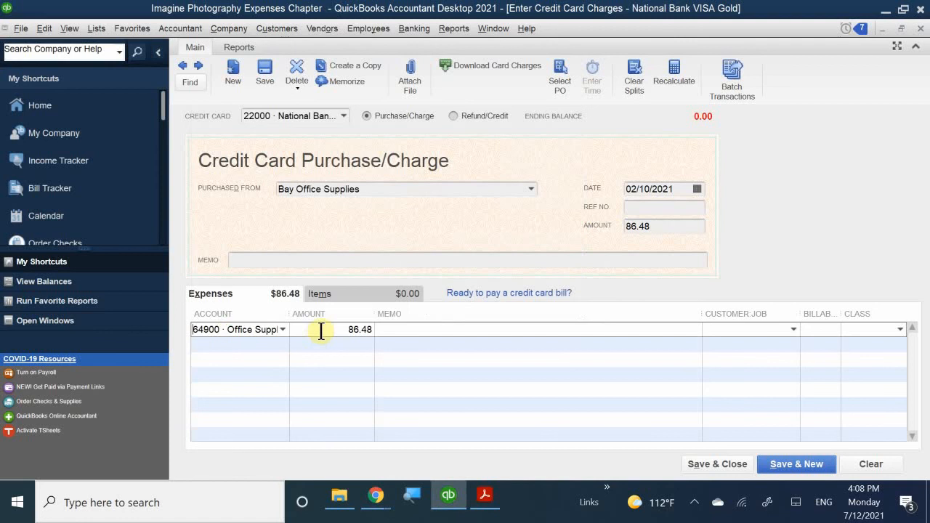
left_click(389, 330)
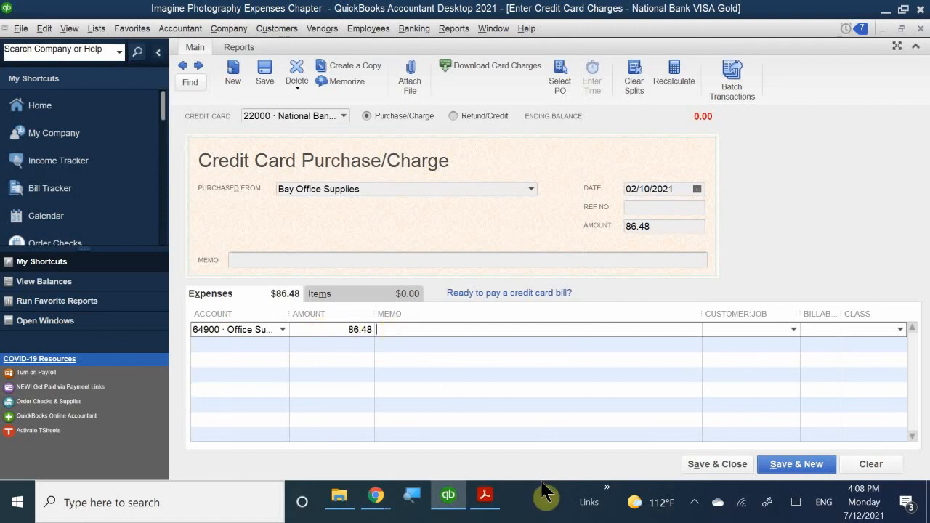
type("o")
type("p")
type("r")
key("BackSpace")
key("BackSpace")
type("Pru")
key("BackSpace")
type("inter Ink")
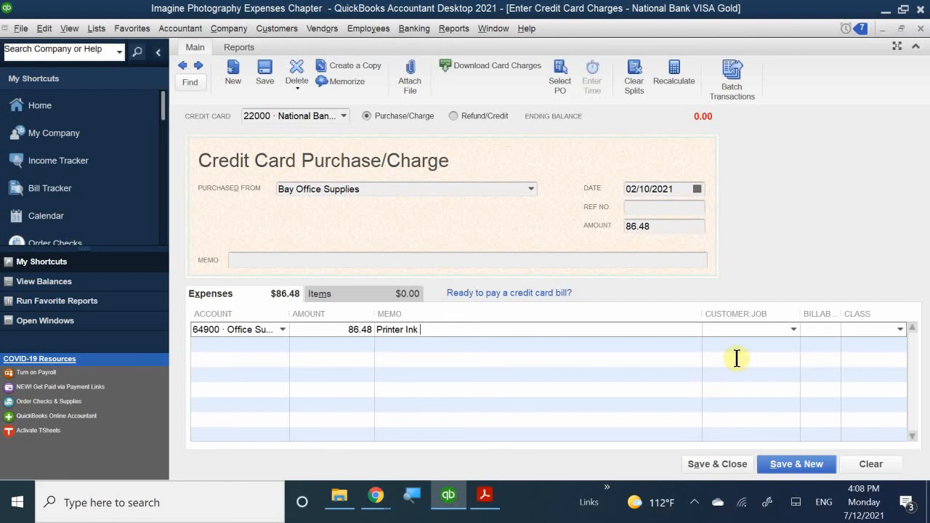
Date the charge 02/24/2021, enter reference number 65432, and assign the expense line to the San Jose class
left_click(697, 189)
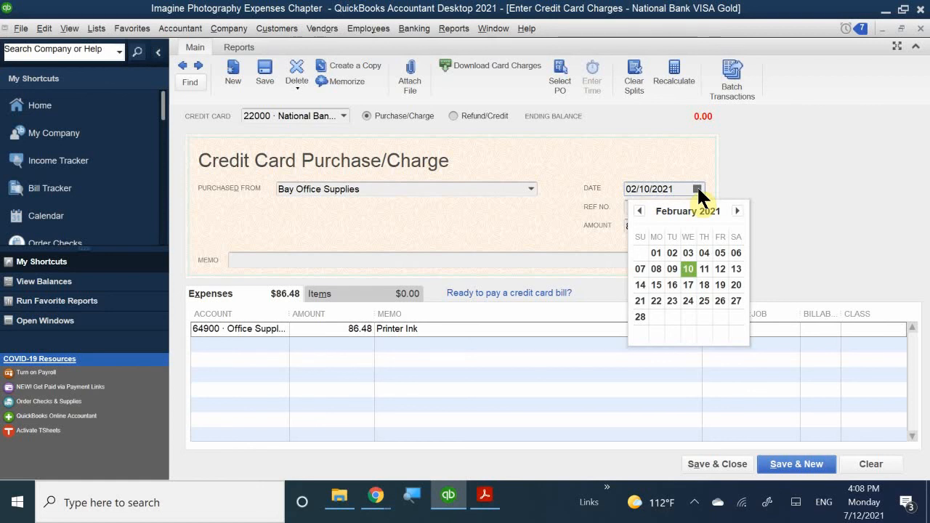
left_click(686, 301)
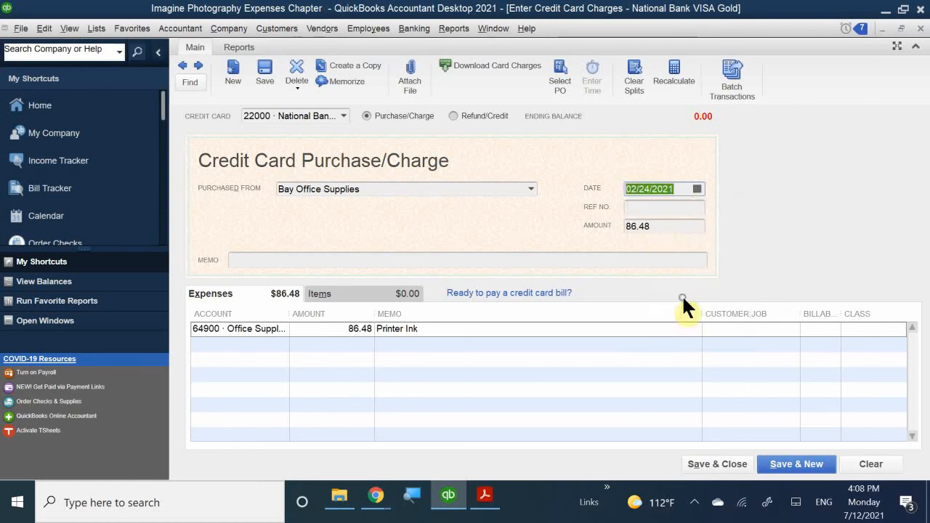
left_click(641, 207)
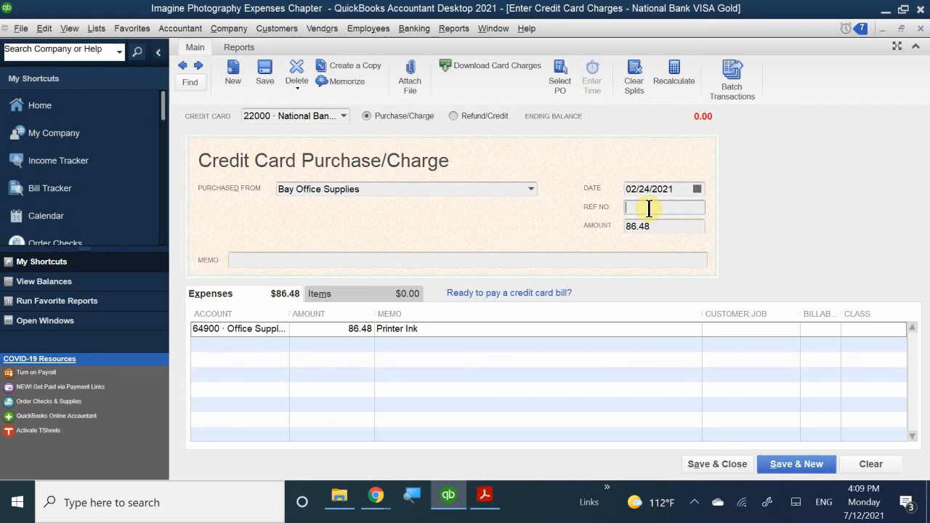
type("65432")
left_click(868, 327)
type("San Jose")
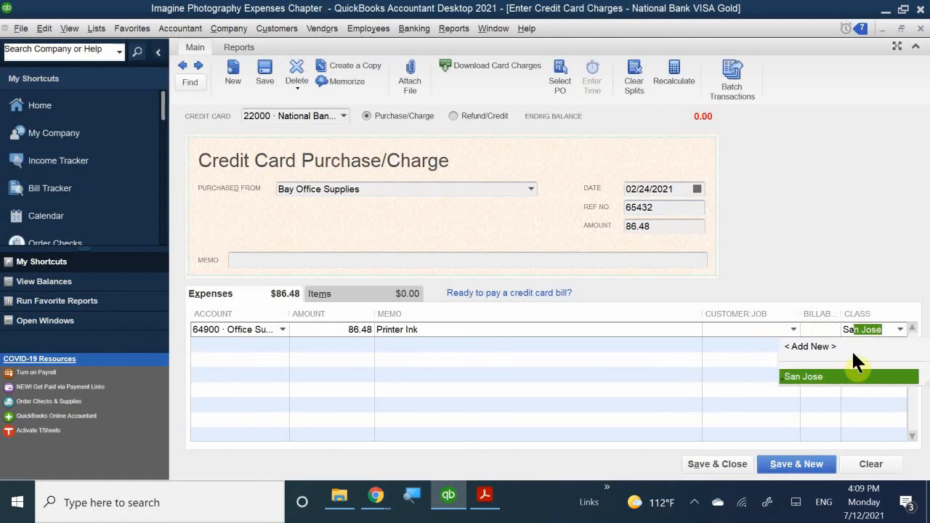
left_click(830, 377)
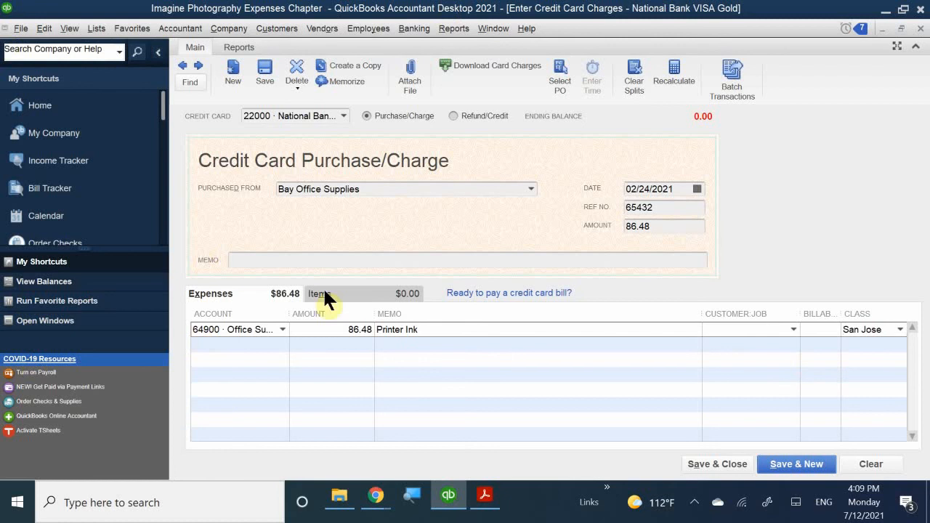
Copy the Printer Ink line memo into the charge's main memo, and save and close the credit card charge
left_click_drag(438, 326, 338, 322)
key("ctrl+c")
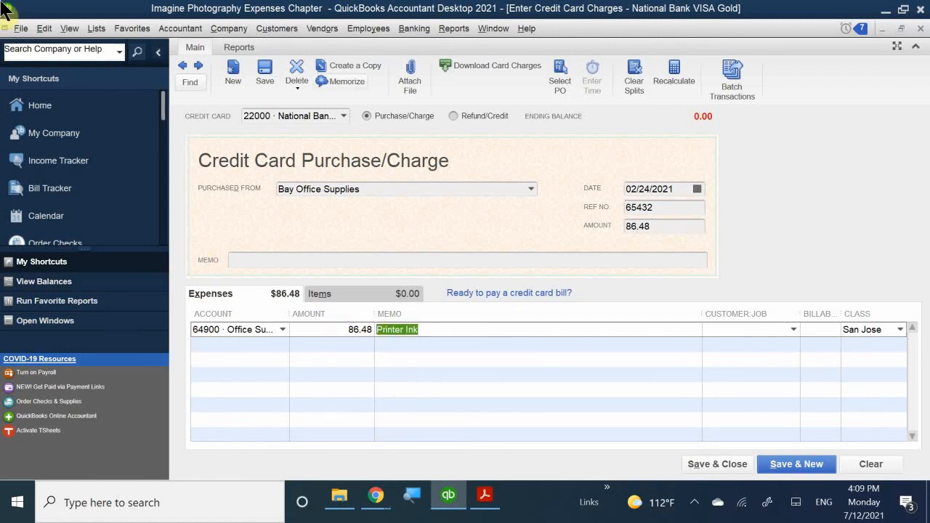
left_click(295, 263)
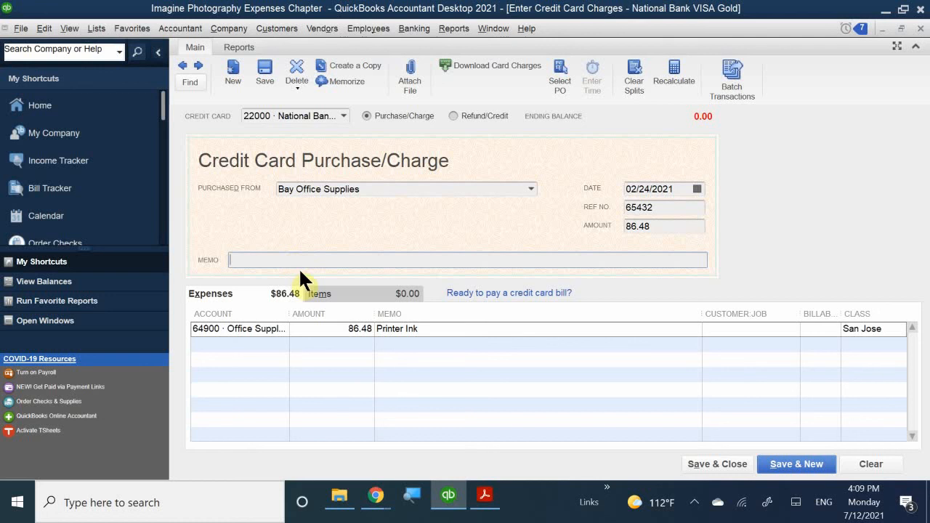
key("ctrl+v")
mouse_move(483, 514)
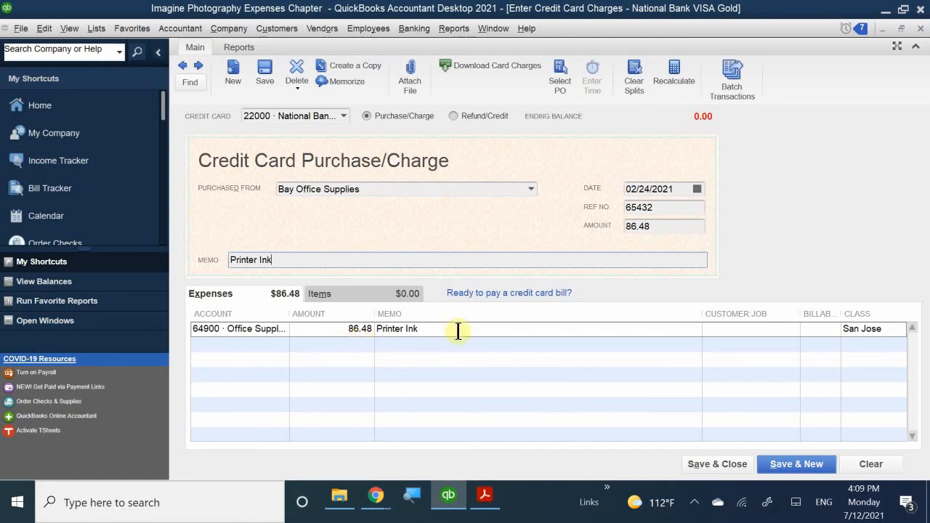
left_click(717, 462)
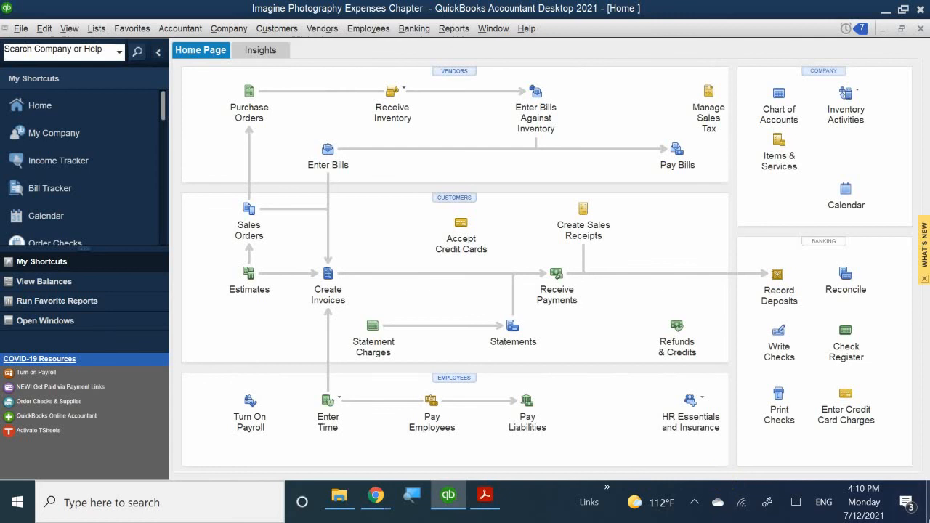
Check the National Bank VISA Gold balance on a blank charge form and review its register from the chart of accounts
left_click(862, 404)
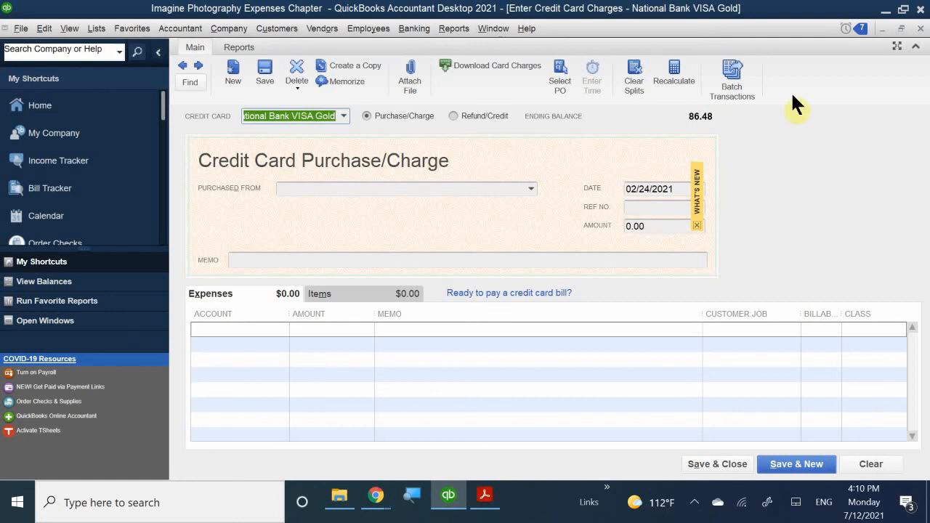
left_click(920, 29)
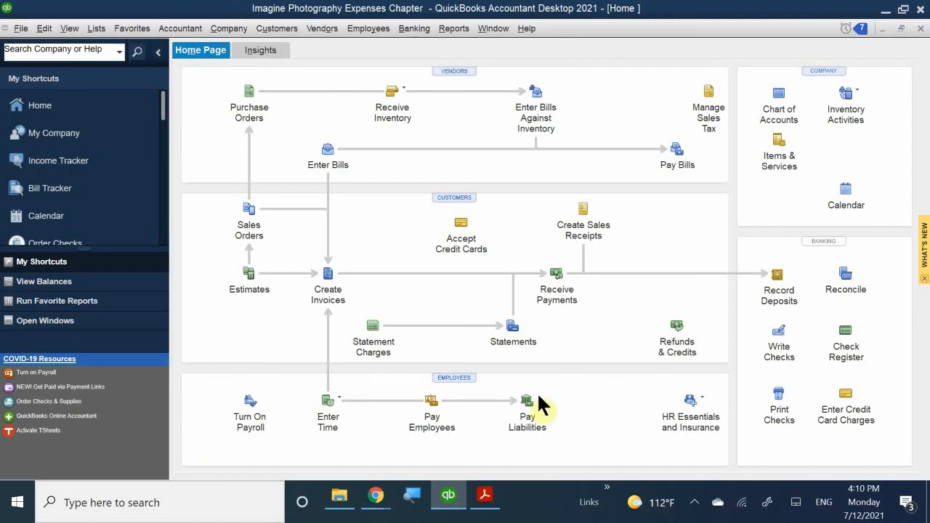
left_click(774, 105)
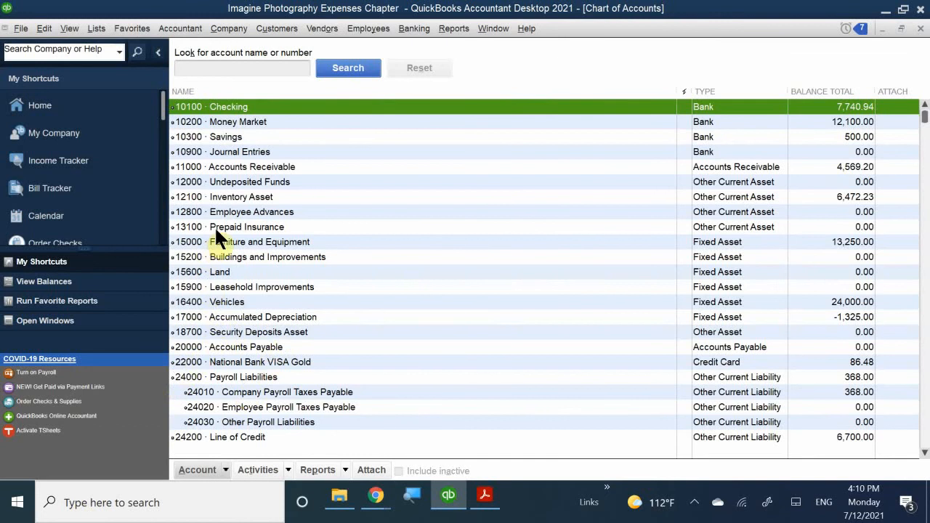
scroll(234, 237, "down", 5)
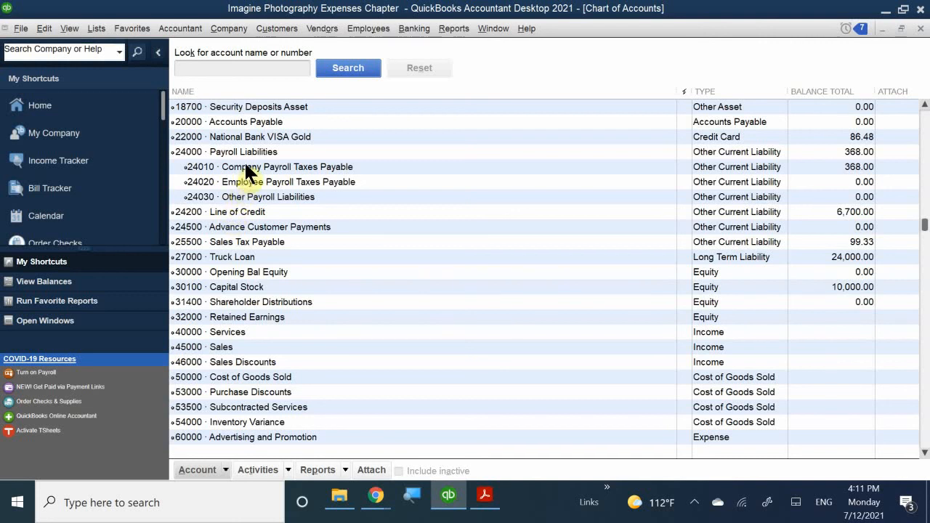
left_click(239, 140)
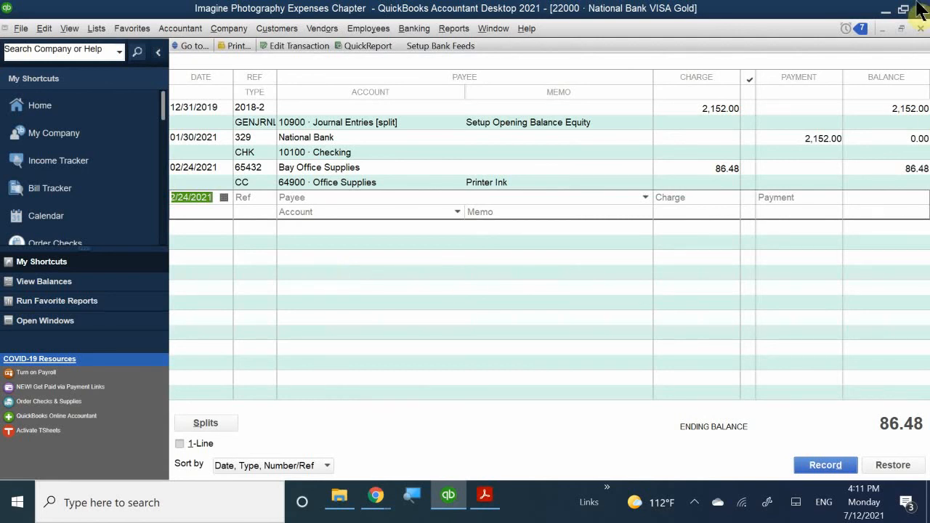
left_click(920, 28)
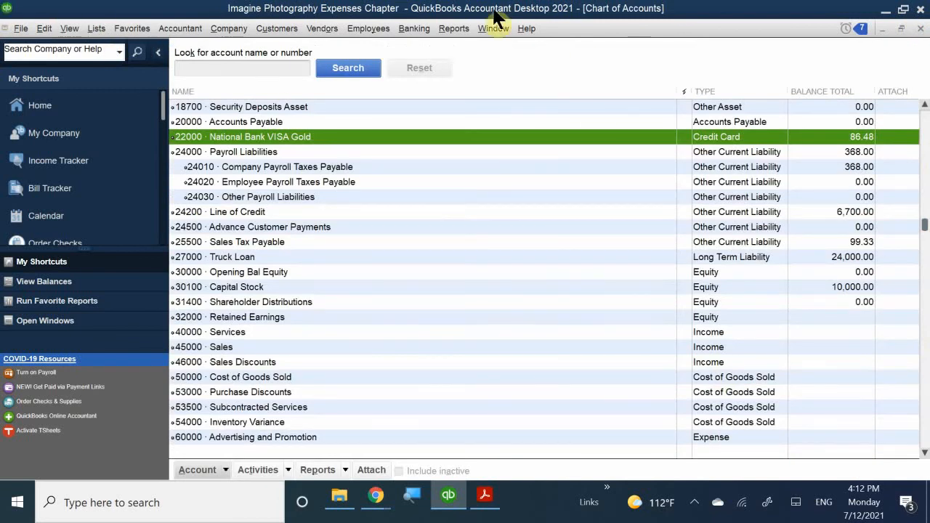
Review the register of the selected 22000 · National Bank VISA Gold account, and close both the register and the chart of accounts
left_click(405, 29)
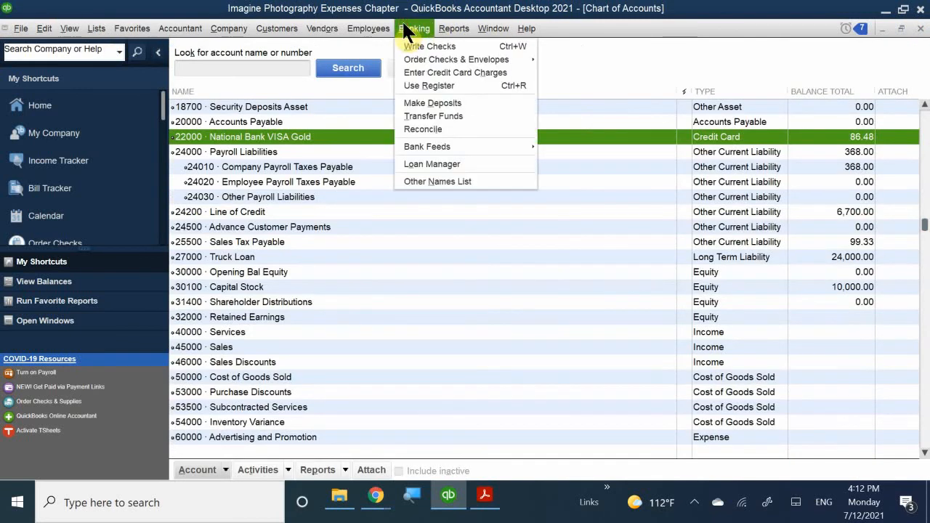
left_click(419, 81)
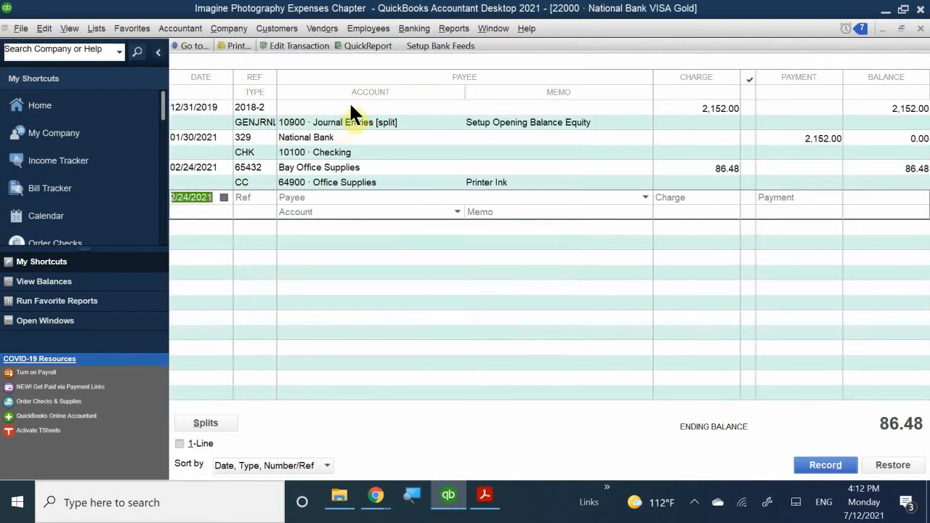
left_click(920, 28)
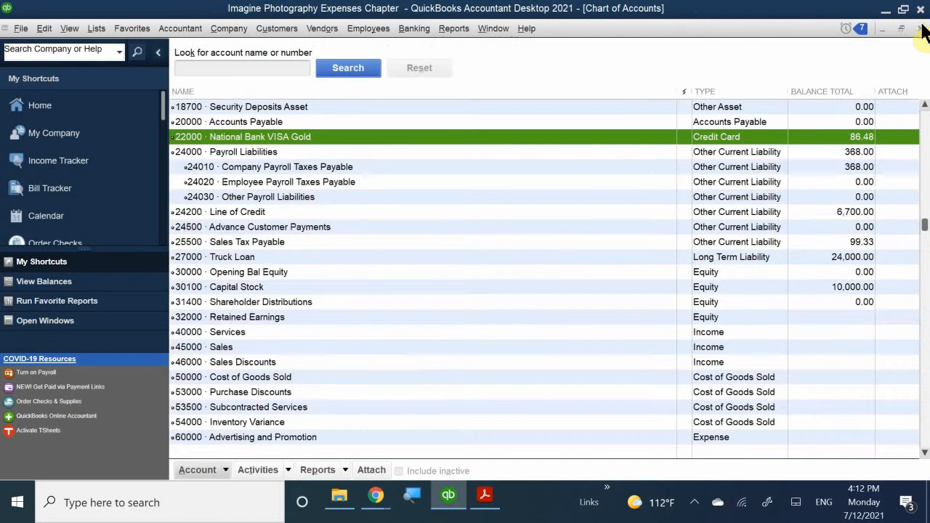
left_click(920, 29)
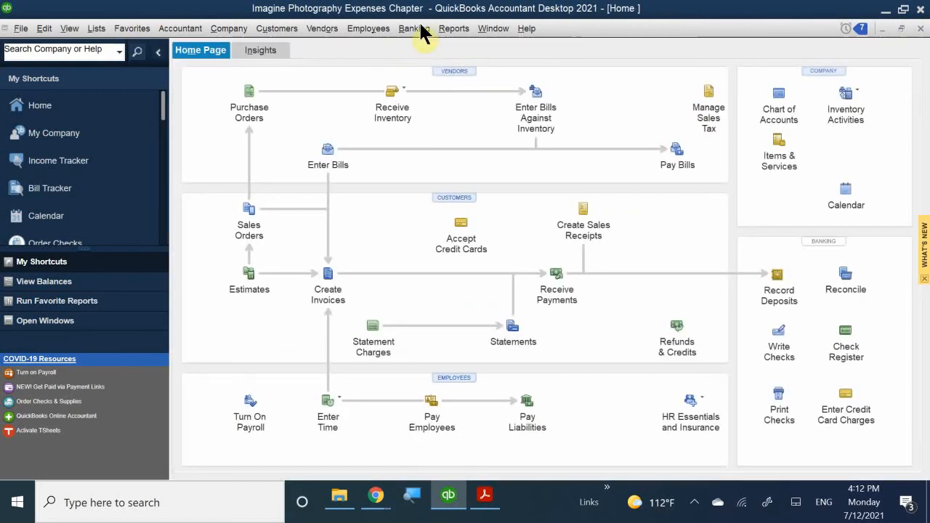
Use the register selector to choose 22000 · National Bank VISA Gold, review its transactions, and close the register
left_click(446, 29)
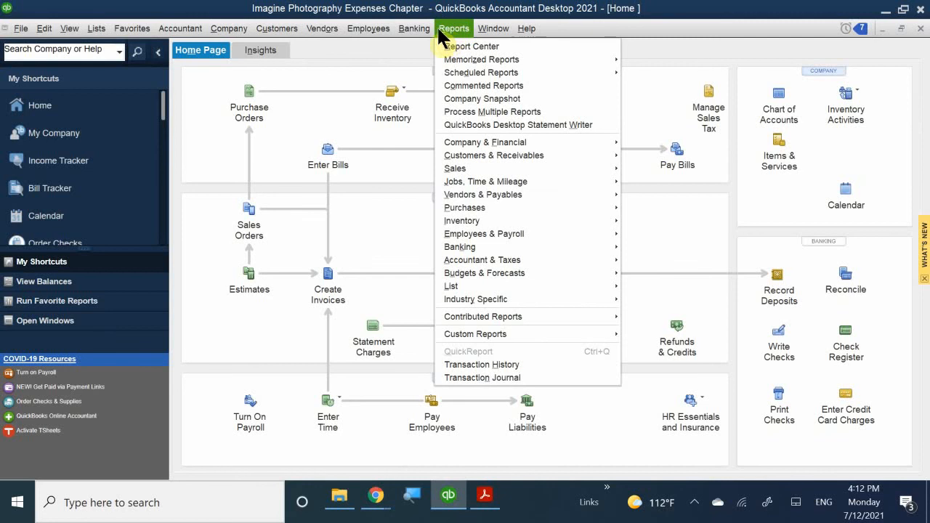
mouse_move(414, 32)
left_click(420, 85)
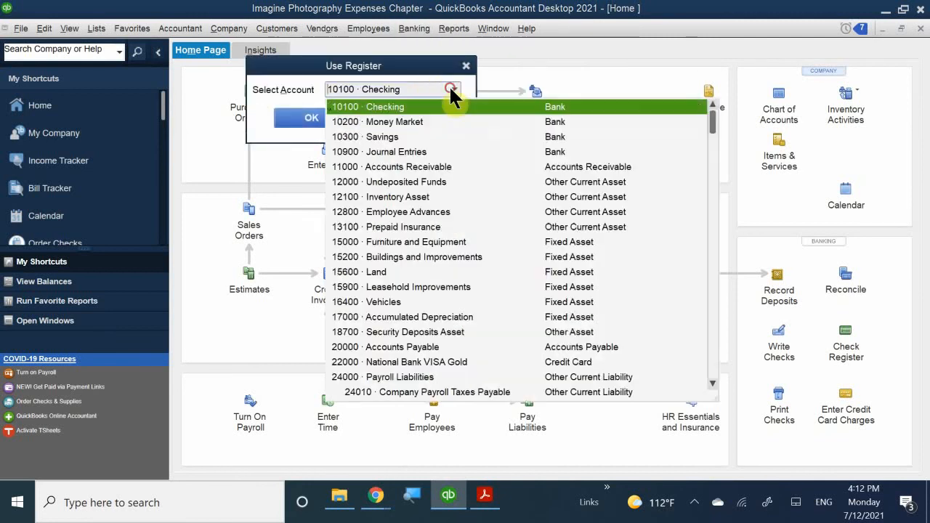
left_click(452, 88)
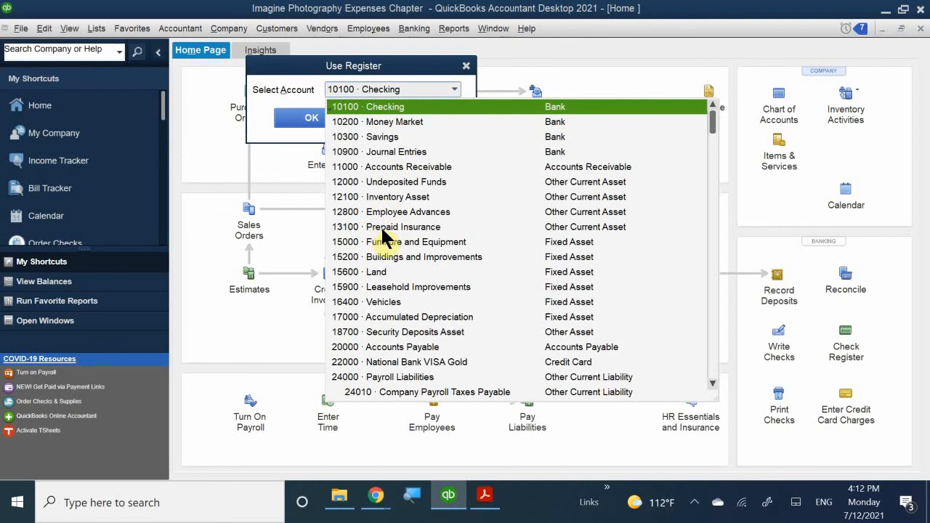
left_click(374, 360)
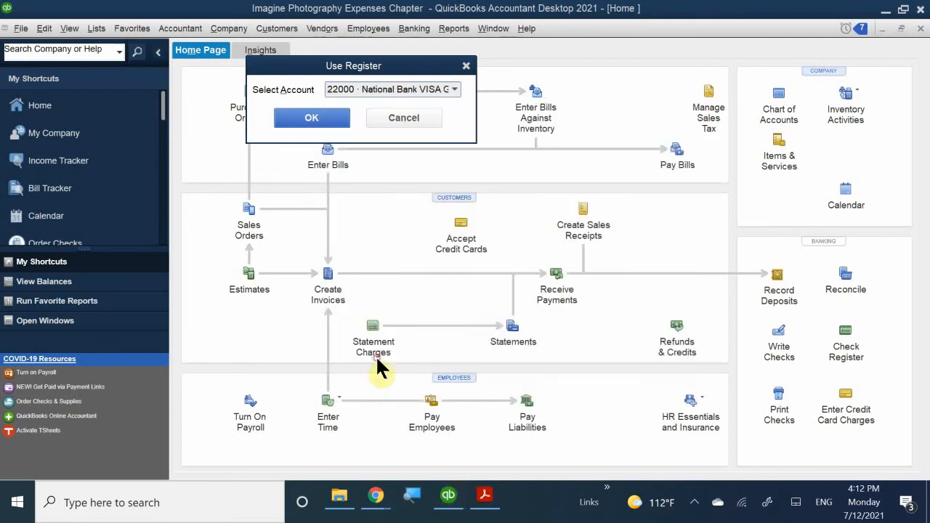
left_click(333, 119)
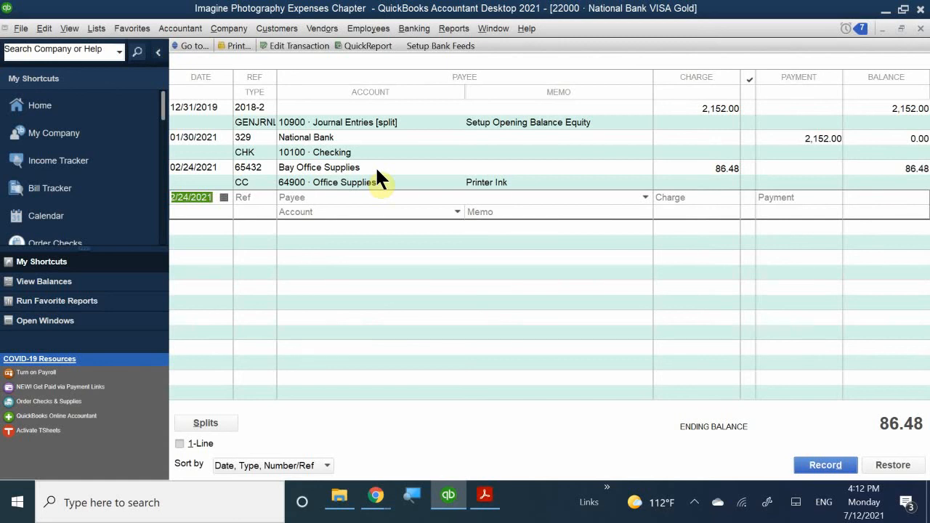
left_click(920, 28)
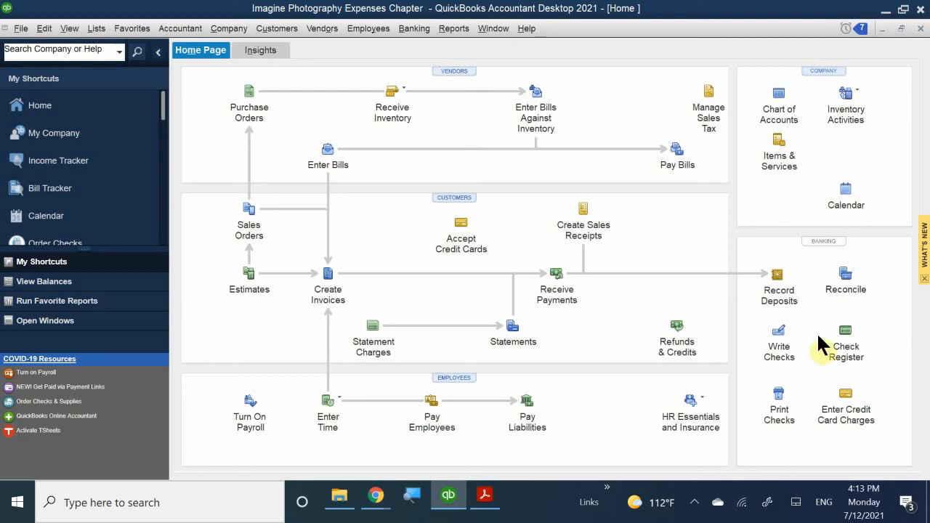
Draft a check from 10100 · Checking to National Bank with expense account 22000 · National Bank VISA Gold, and close it without recording
left_click(770, 349)
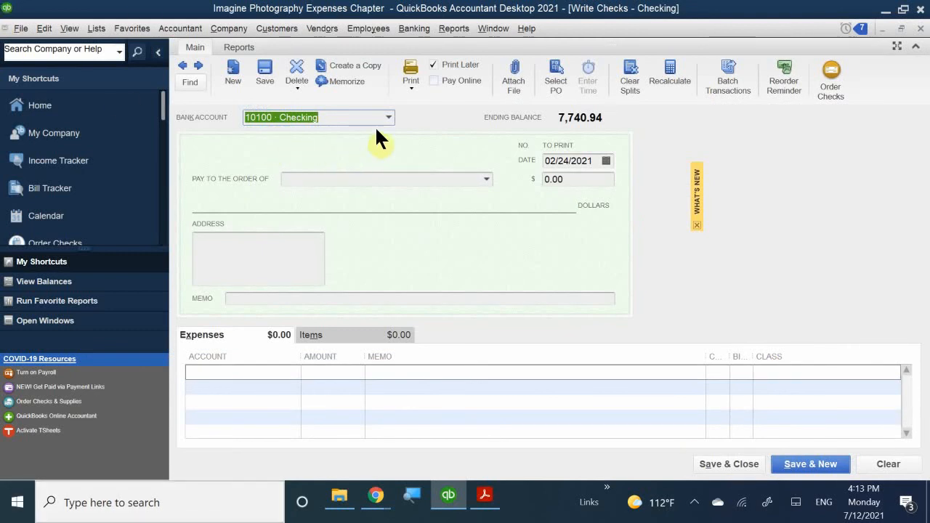
left_click(318, 177)
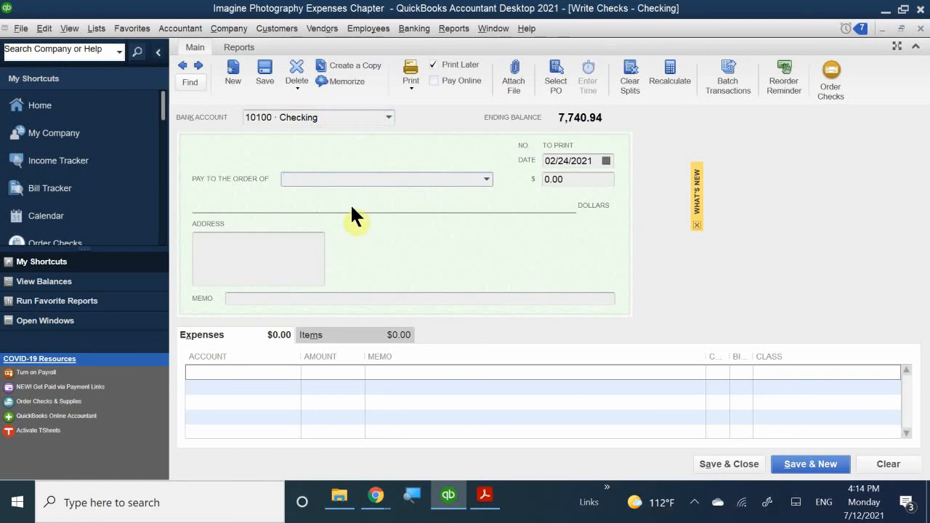
type("National Bank")
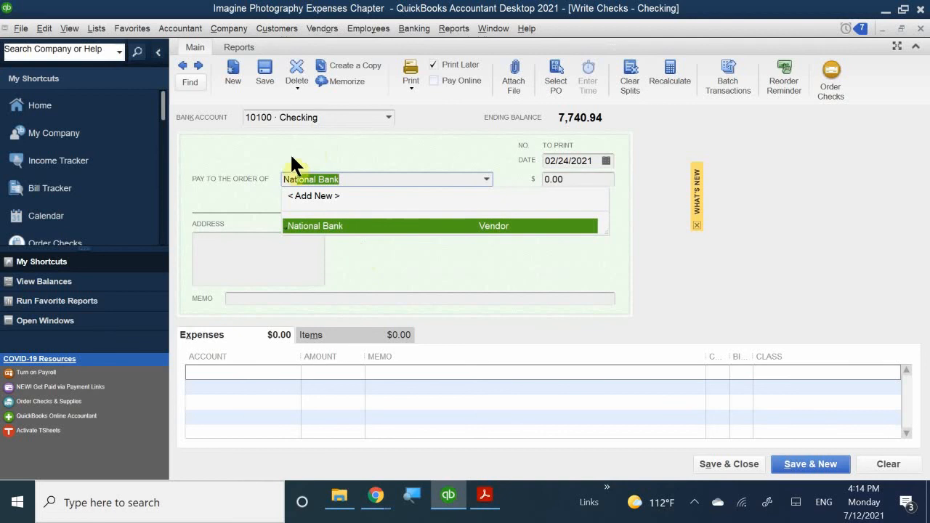
left_click(334, 225)
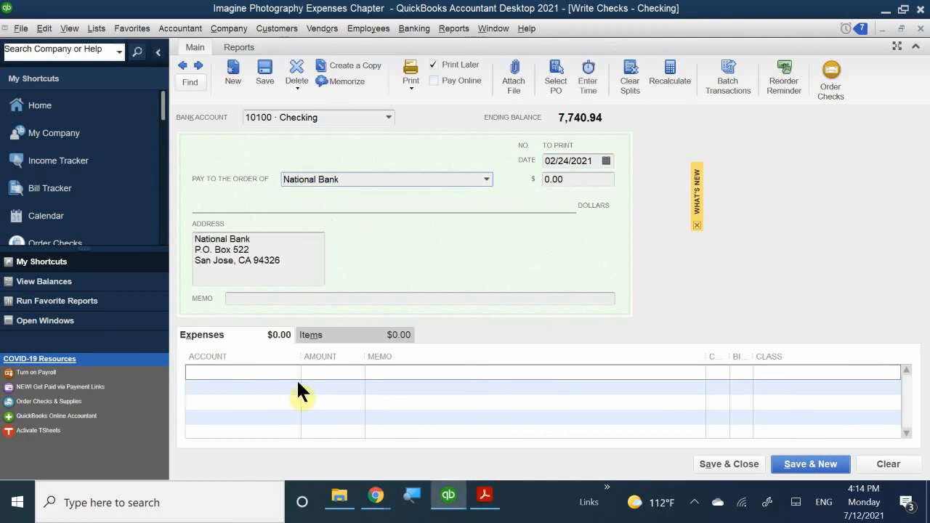
left_click(227, 369)
type("National Bank VISA Gold")
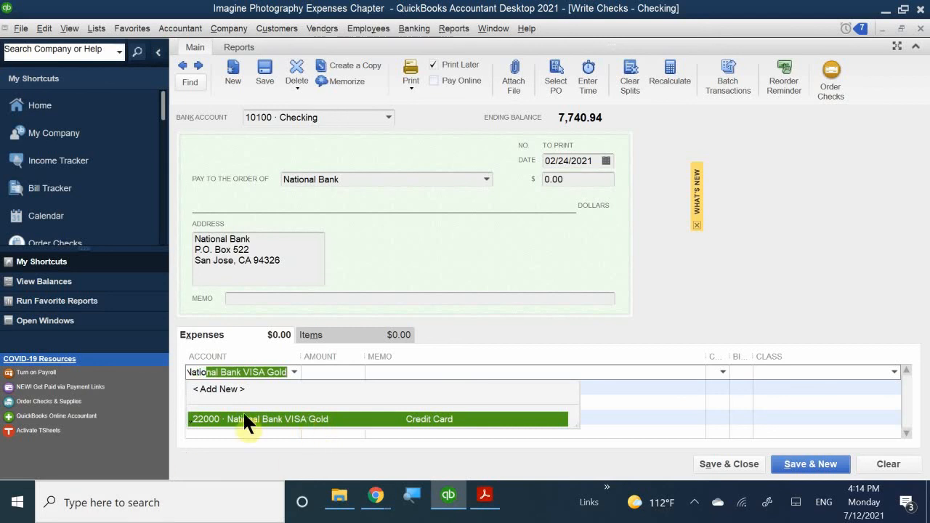
left_click(263, 419)
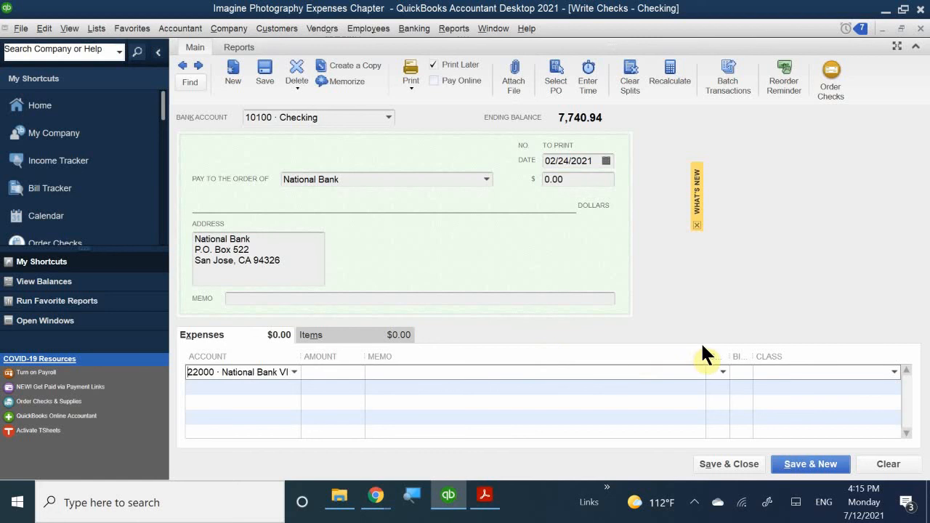
left_click(920, 29)
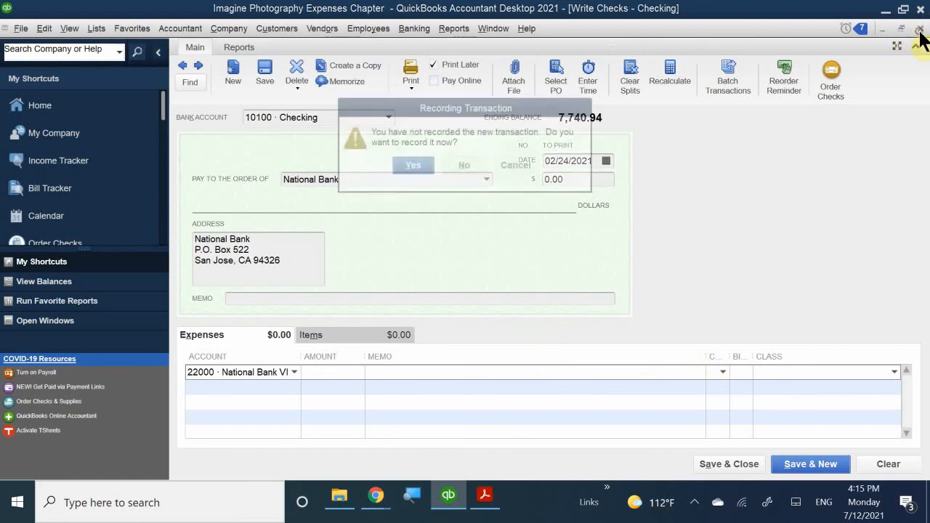
left_click(473, 163)
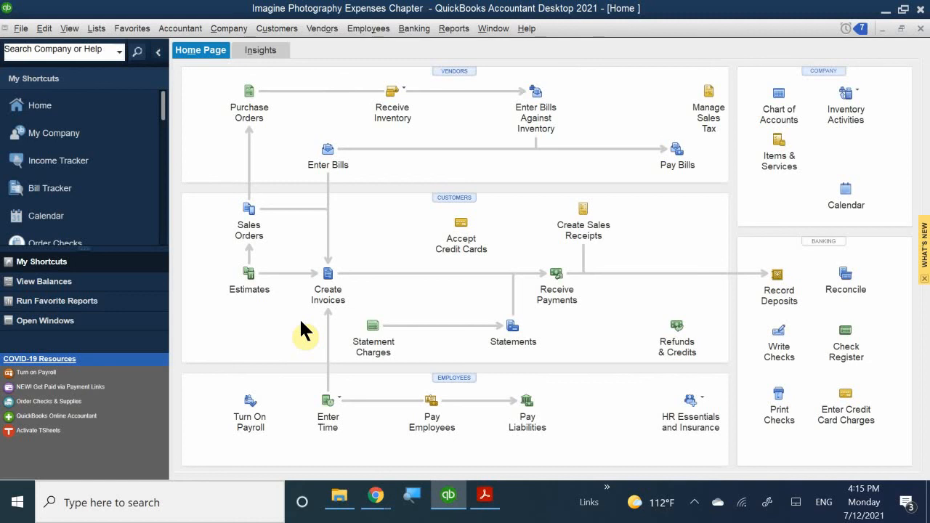
Switch to QB 2021 CH 4.pdf in Acrobat Reader and read the Paying the Credit Card Bill section through Figure 4-52
left_click(484, 497)
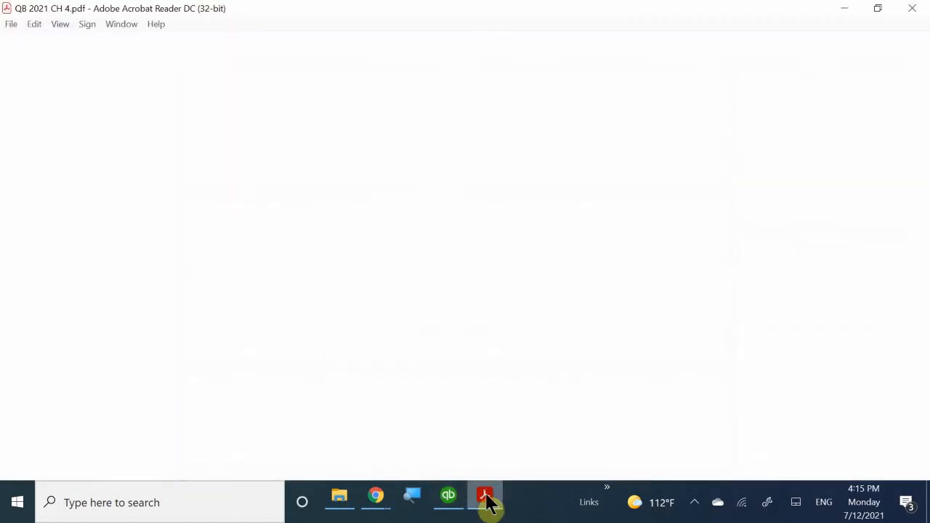
scroll(457, 393, "down", 10)
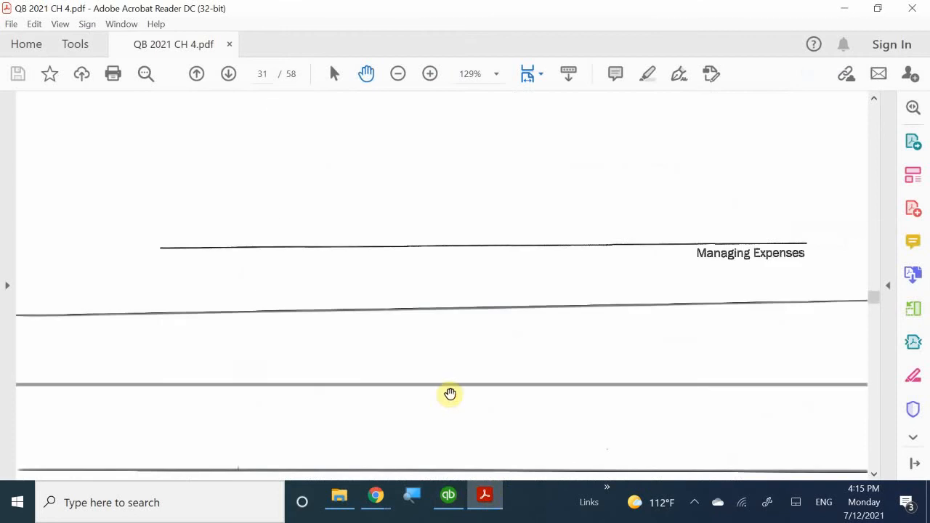
scroll(451, 392, "down", 15)
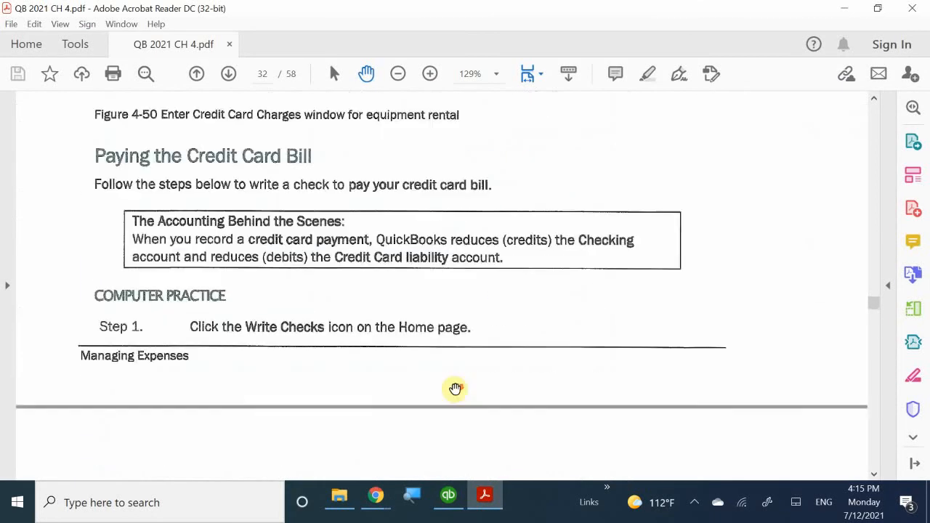
scroll(455, 390, "down", 12)
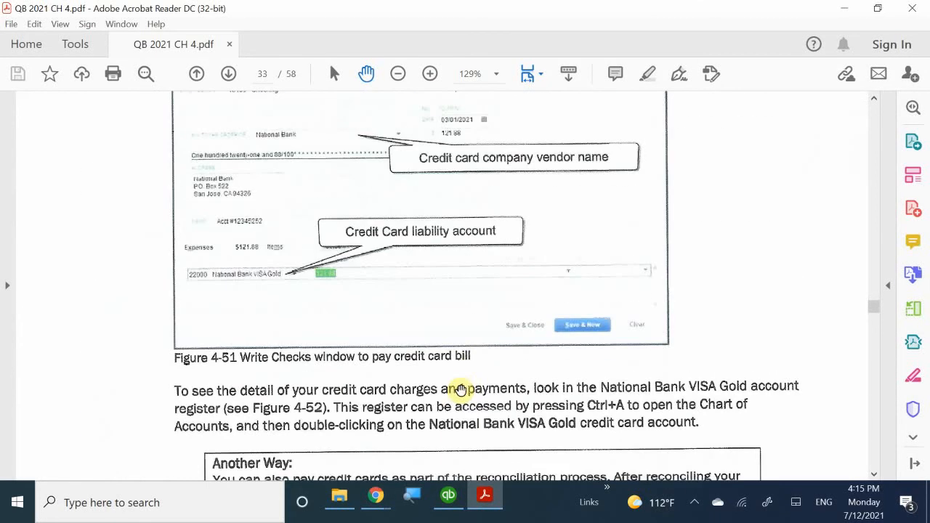
scroll(476, 356, "down", 5)
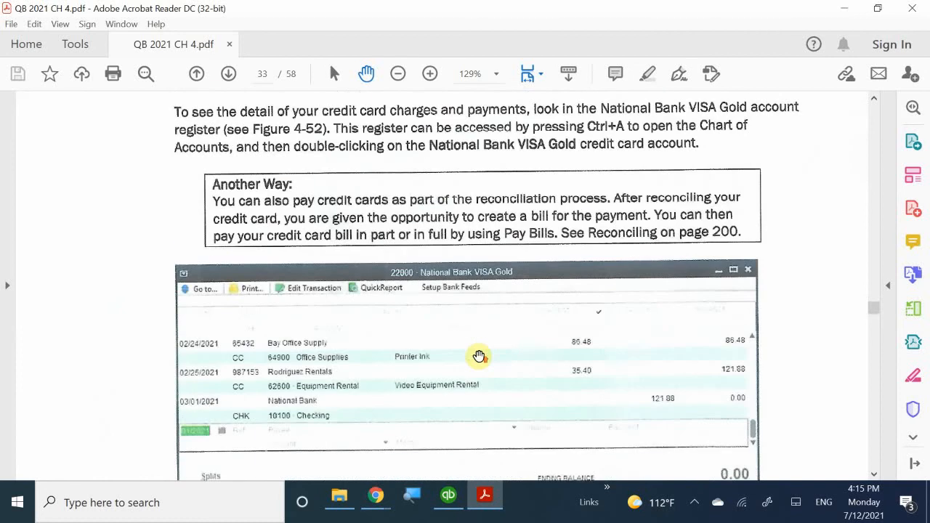
scroll(478, 354, "down", 8)
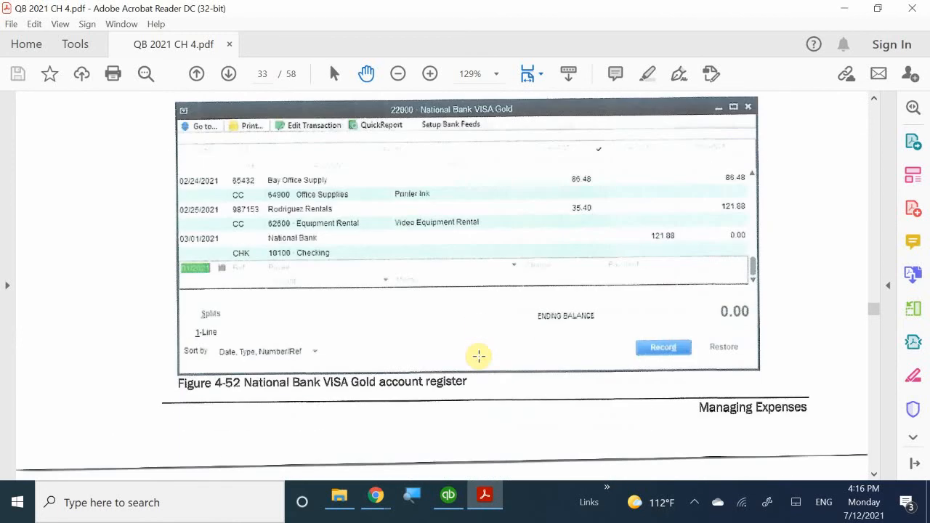
scroll(479, 355, "down", 15)
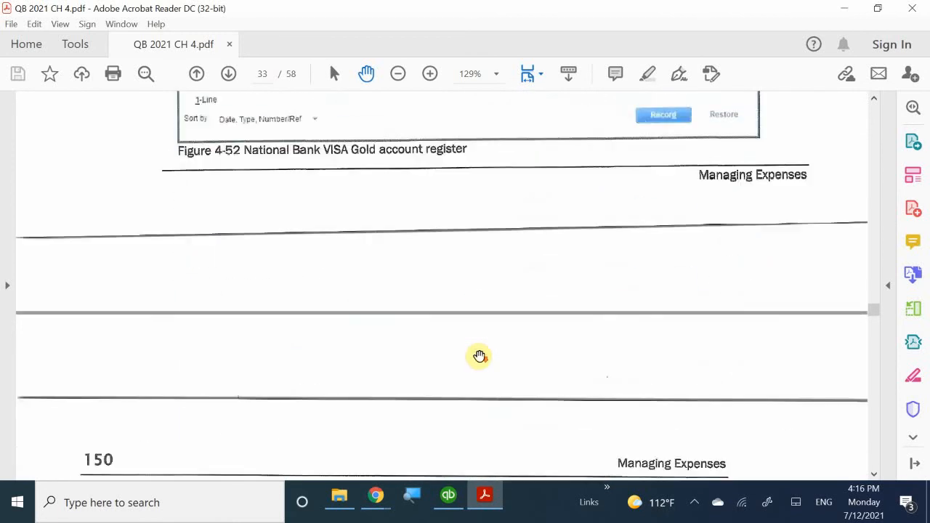
Read the Vendor Credits section and examine the Nellis Distributing bill in Figure 4-53
scroll(484, 358, "up", 2)
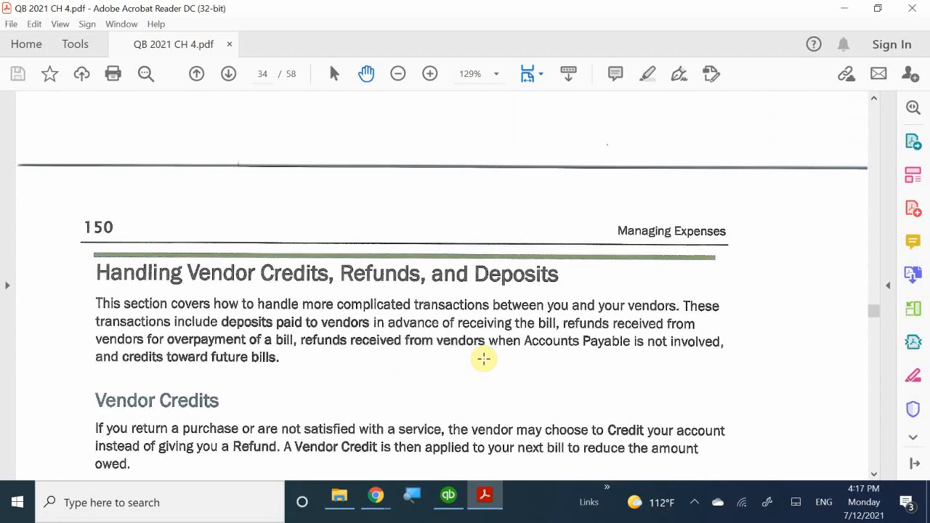
scroll(492, 359, "down", 3)
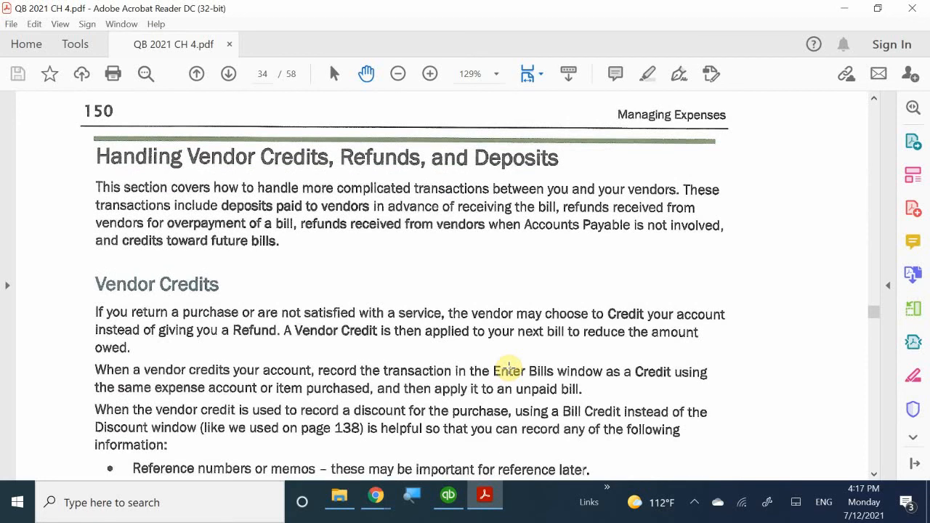
scroll(508, 367, "down", 4)
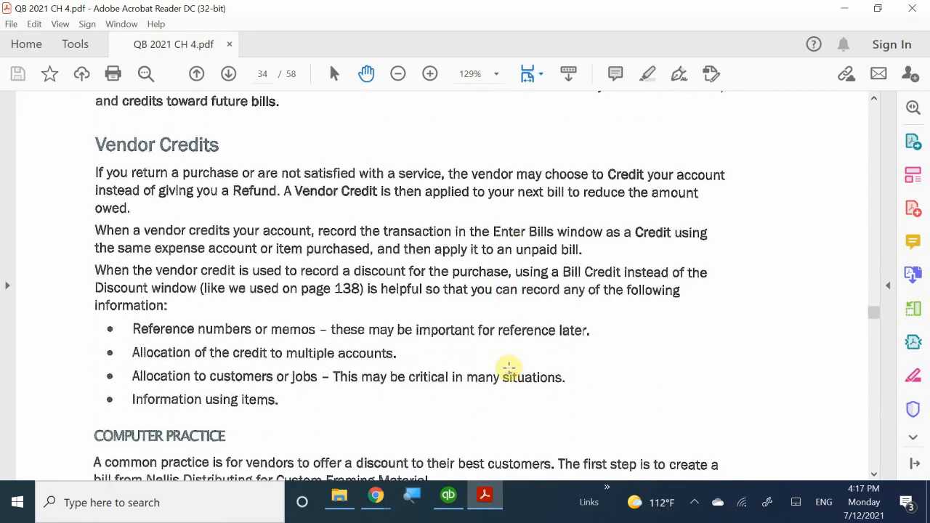
scroll(509, 367, "down", 5)
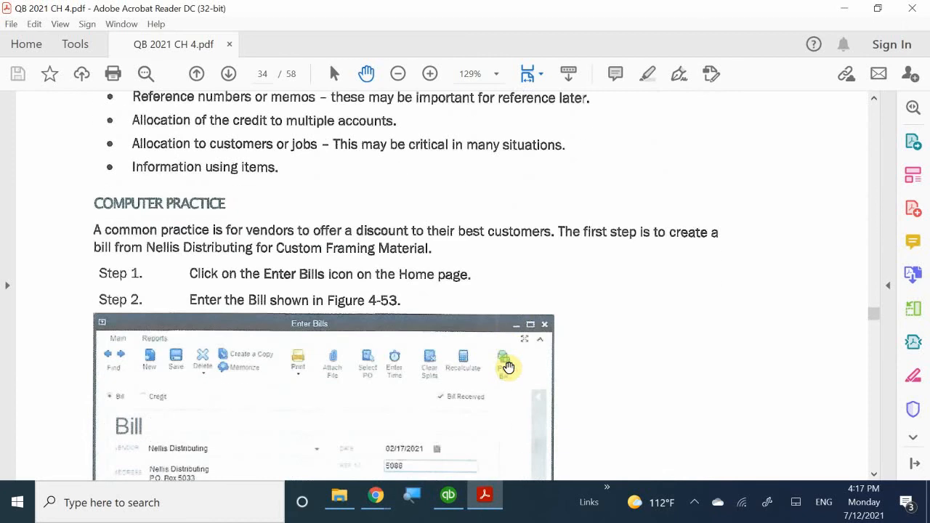
scroll(508, 367, "down", 4)
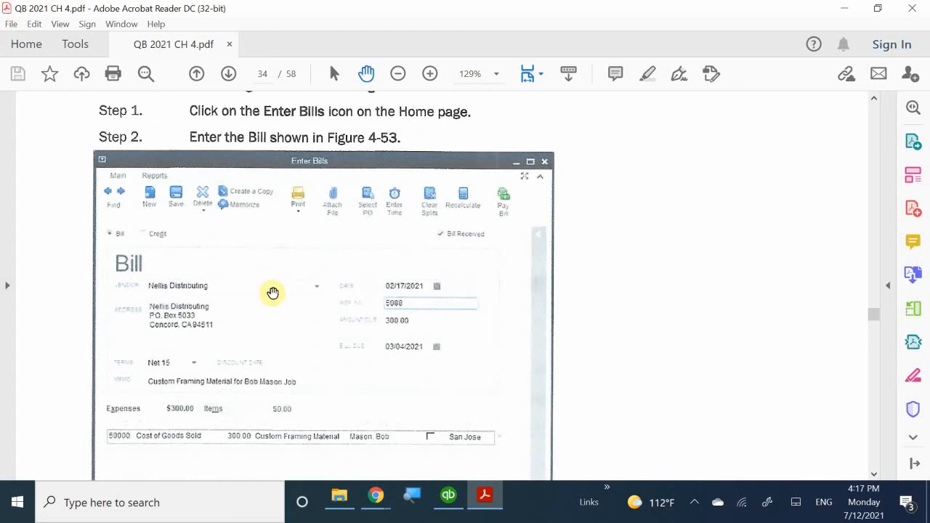
scroll(292, 276, "down", 1)
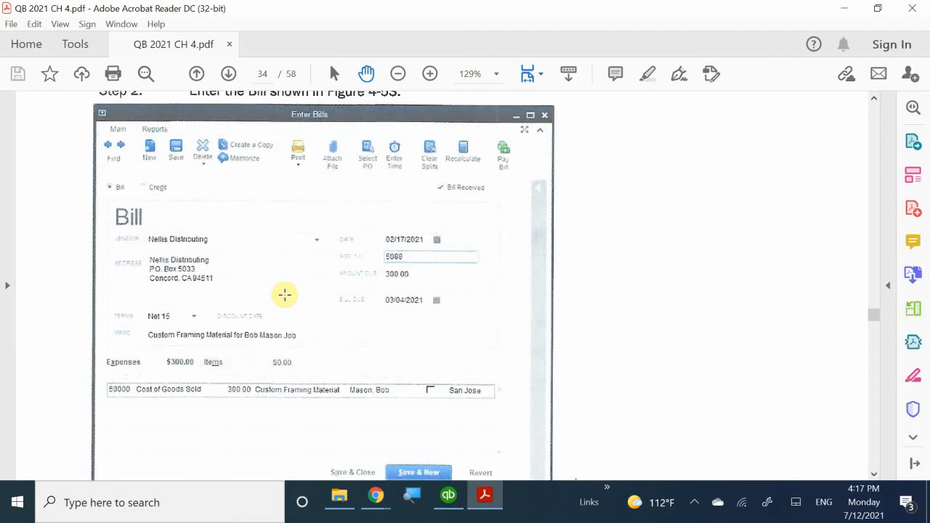
scroll(284, 294, "up", 1)
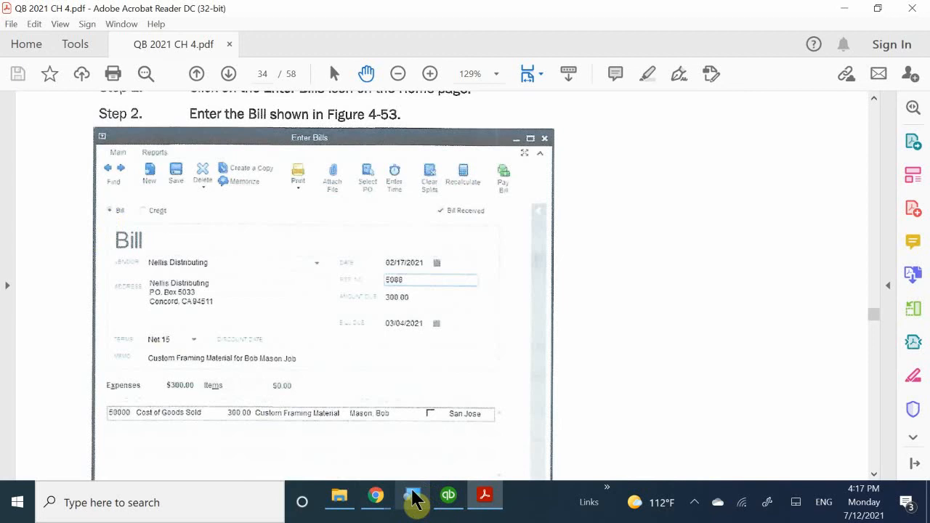
Switch to QuickBooks and start a new bill with Nellis Distributing as the vendor
mouse_move(445, 494)
left_click(445, 452)
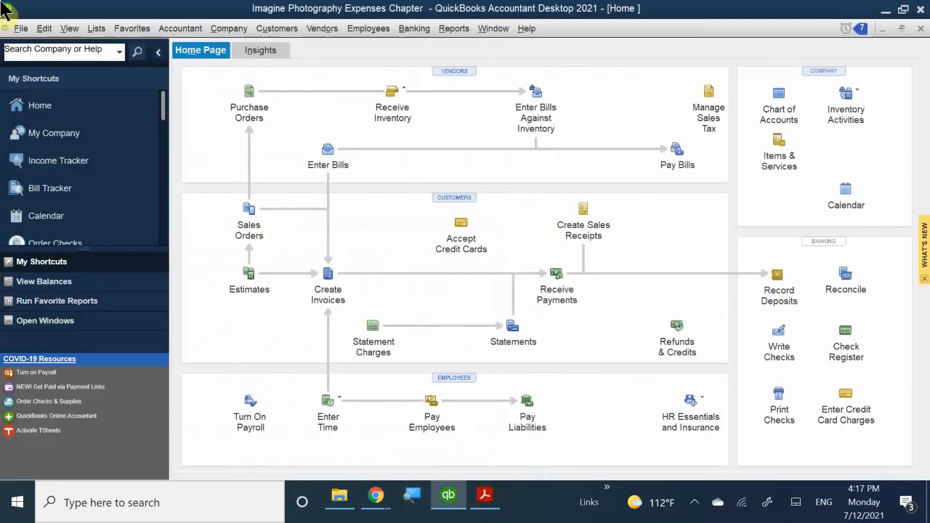
left_click(324, 157)
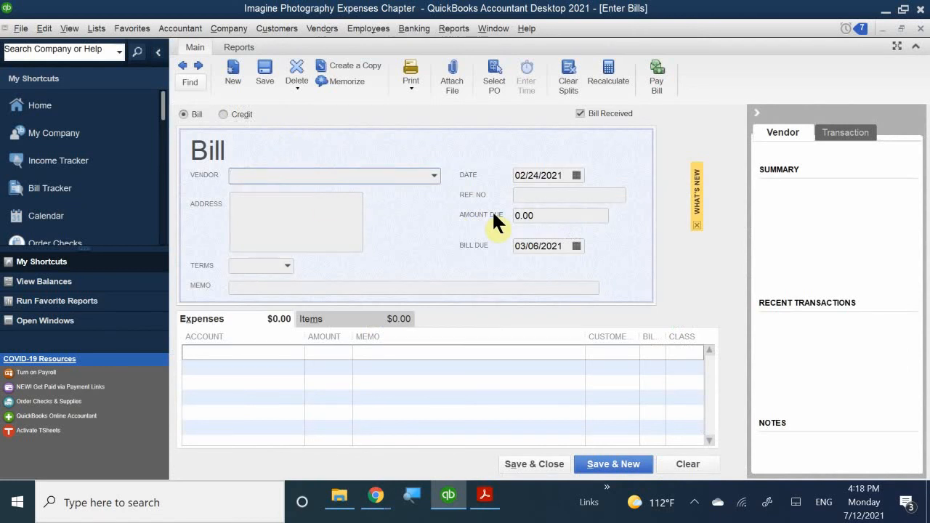
type("Nellis Distributing")
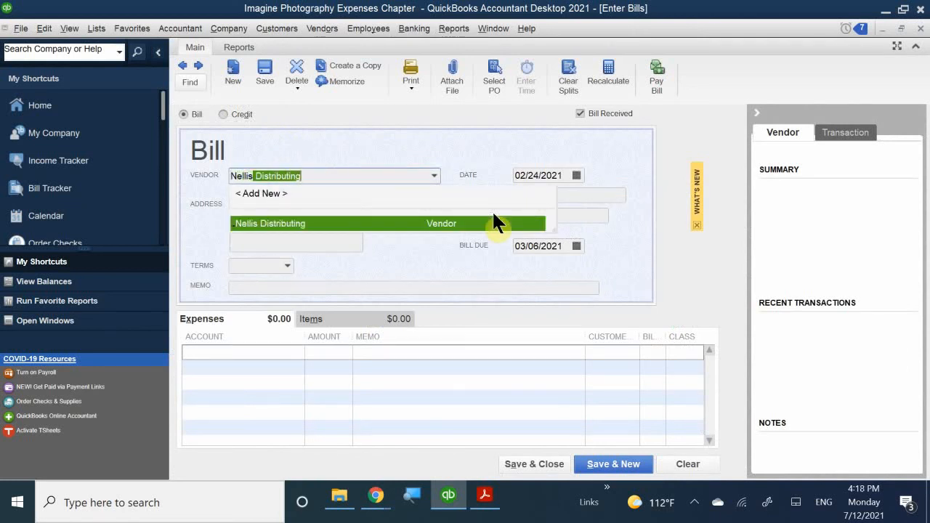
left_click(285, 225)
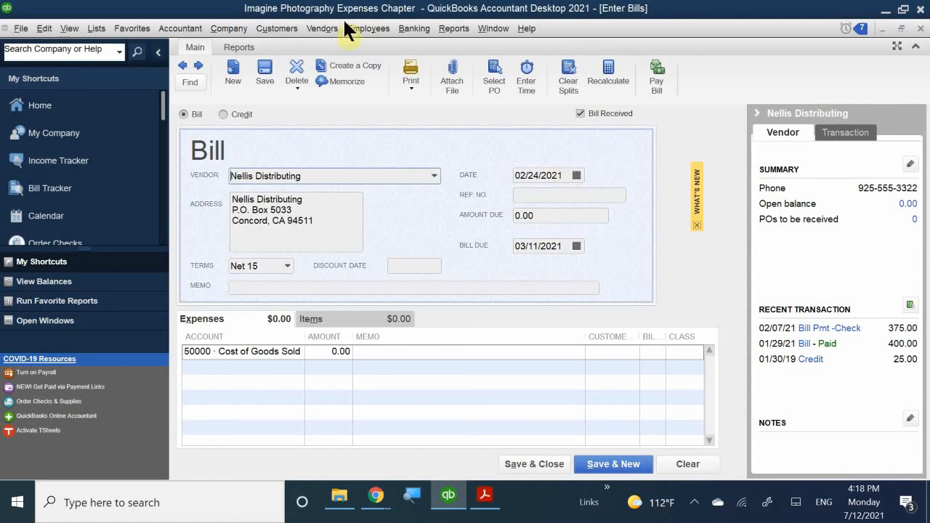
Set the bill's date to 02/17/2021, its reference number to 5088 and its amount due to 300
left_click(574, 170)
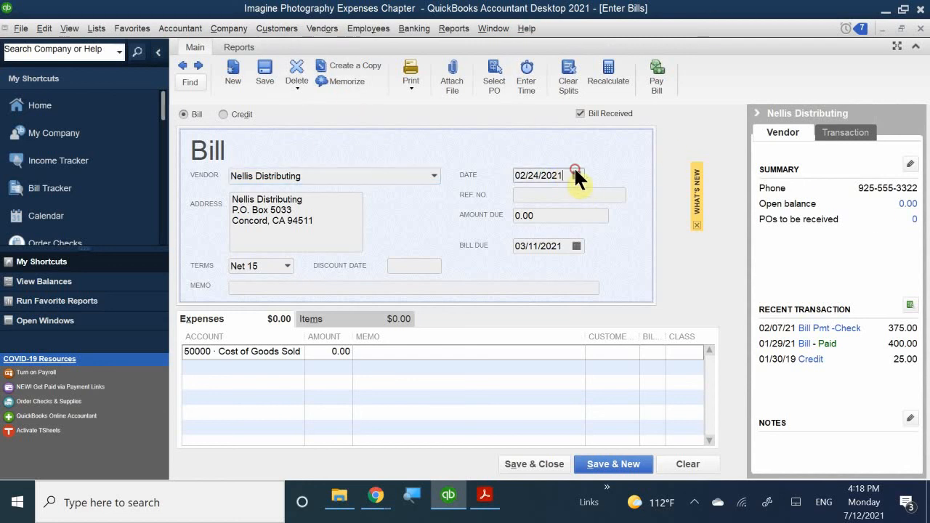
left_click(575, 175)
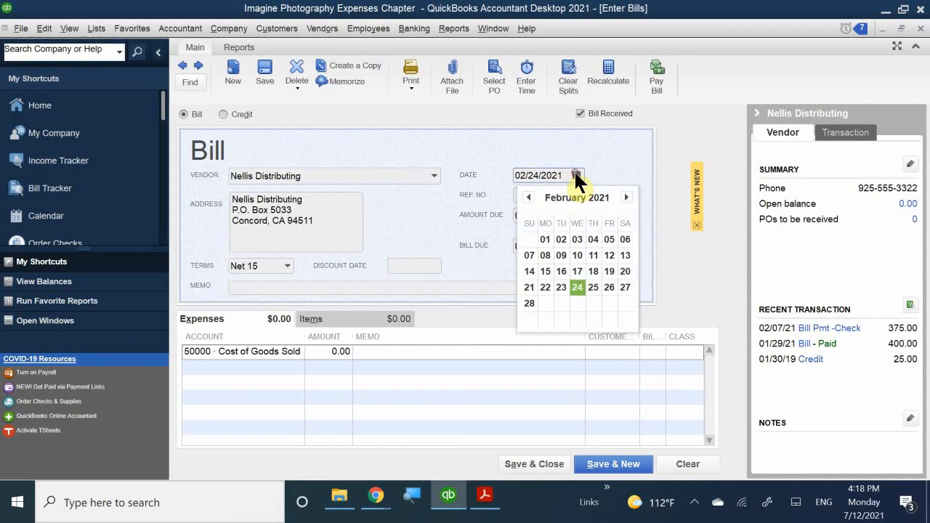
left_click(544, 271)
left_click(576, 270)
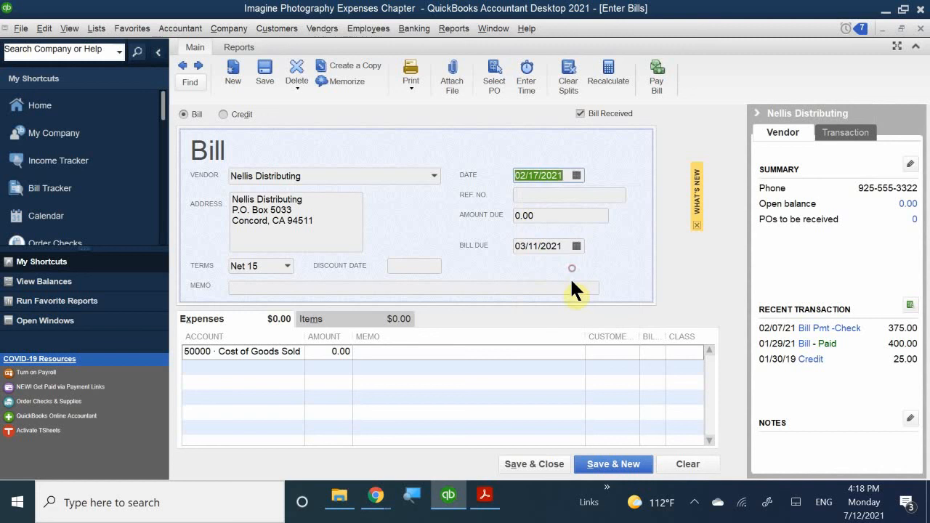
key("Tab")
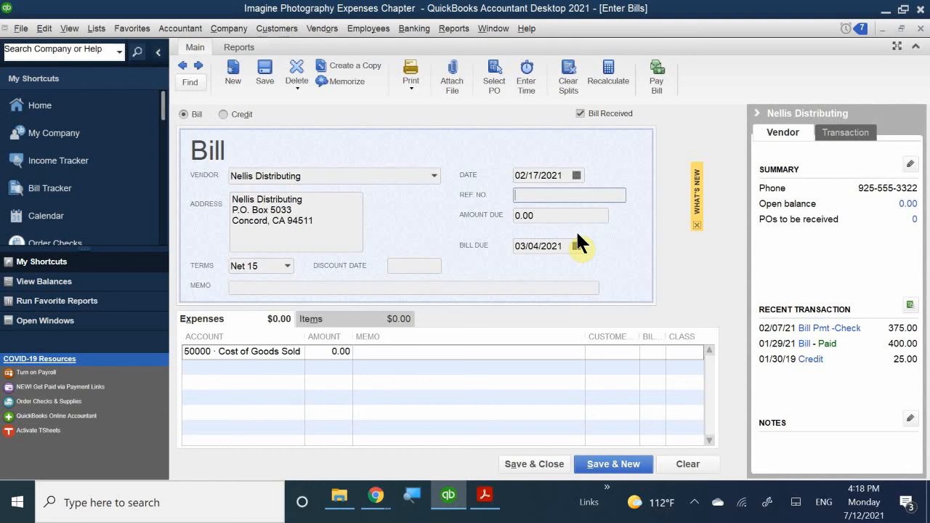
type("5088")
left_click(544, 212)
type("300")
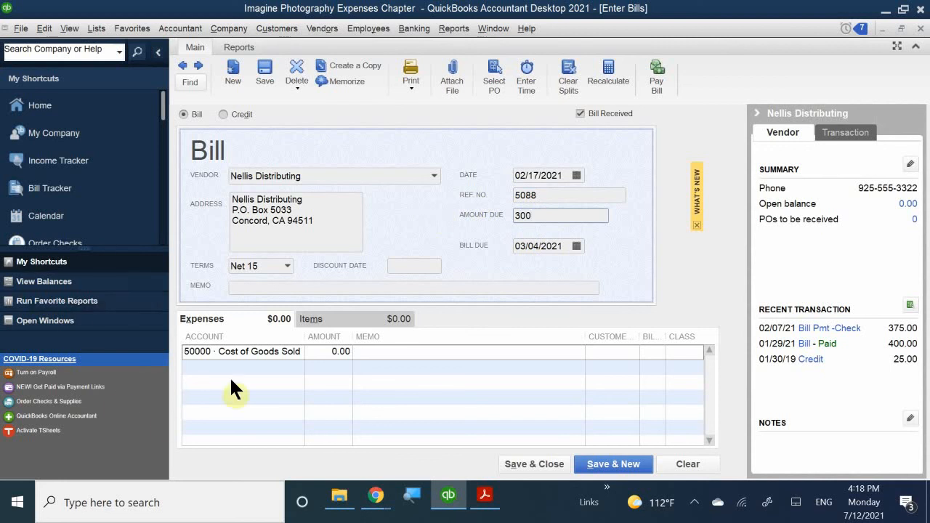
Enter the memo Custom Framing on the 50000 · Cost of Goods Sold expense line
left_click(259, 373)
left_click(294, 353)
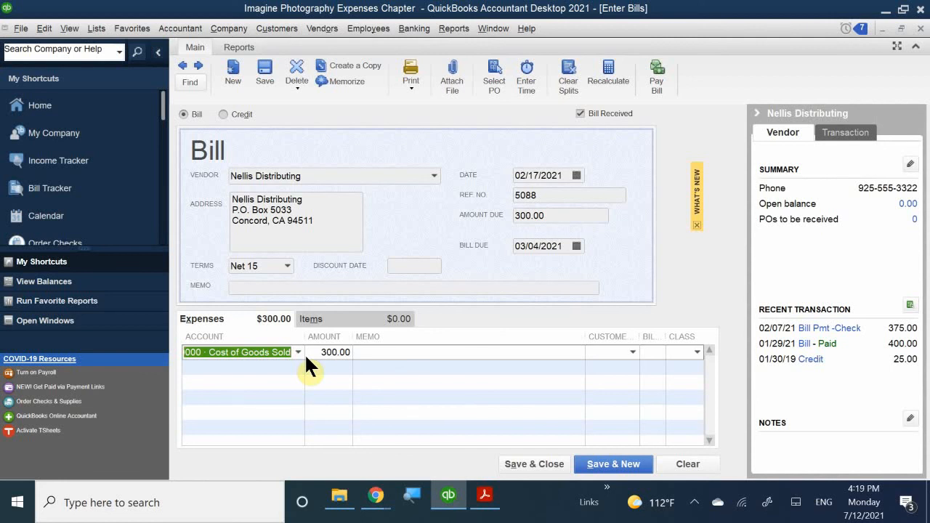
left_click(381, 356)
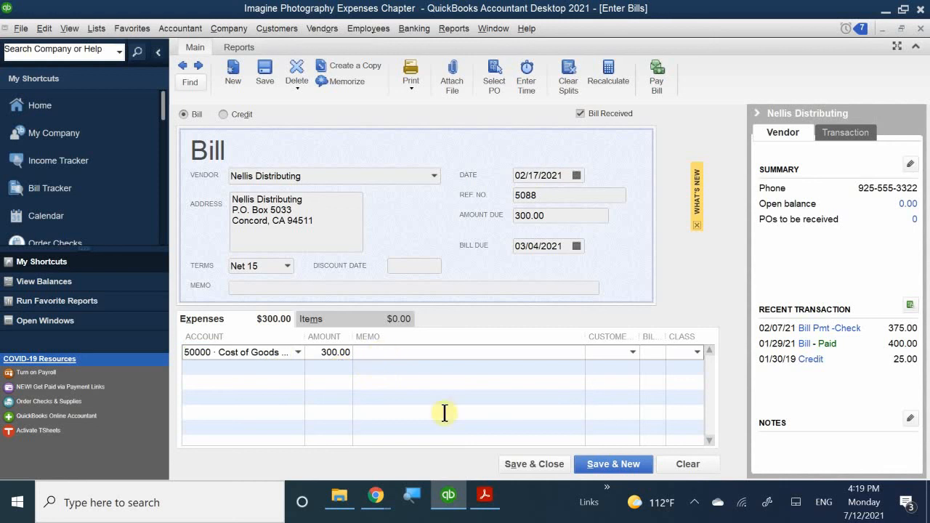
type("Custom ")
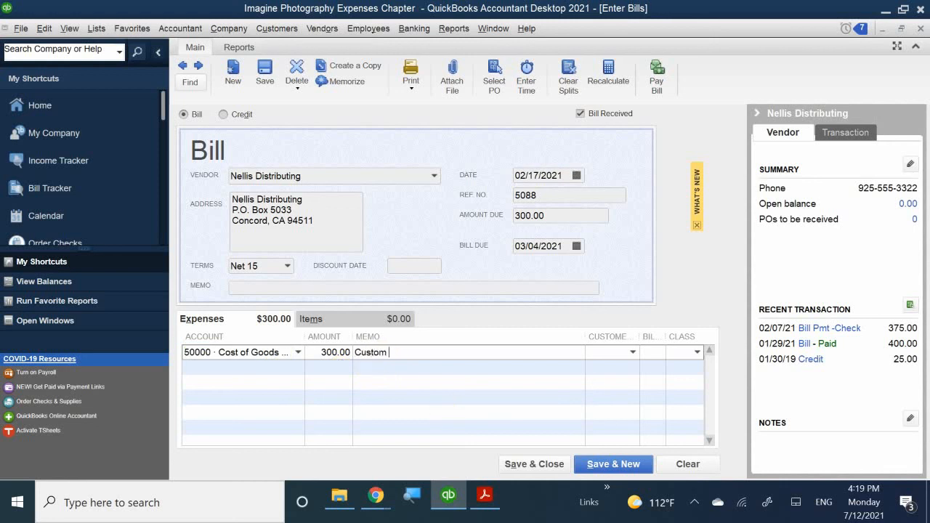
type("Framing")
Copy the expense line's memo text into the bill's main memo
key("shift+Left")
key("shift+Left")
key("shift+Left")
key("shift+Left")
key("shift+Left")
key("shift+Left")
key("shift+Left")
key("shift+Left")
key("shift+Left")
key("shift+Left")
key("shift+Left")
key("shift+Left")
key("shift+Left")
key("shift+Left")
key("ctrl+c")
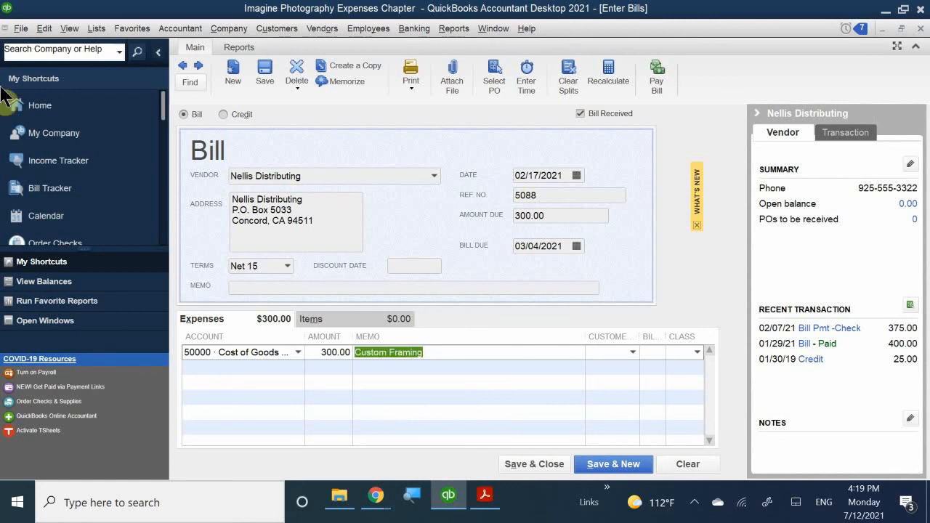
left_click(247, 288)
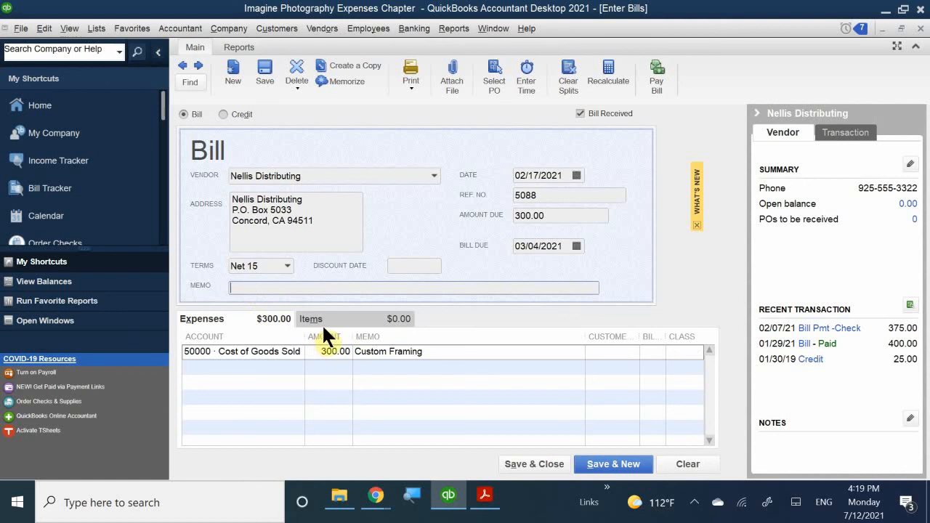
key("ctrl+v")
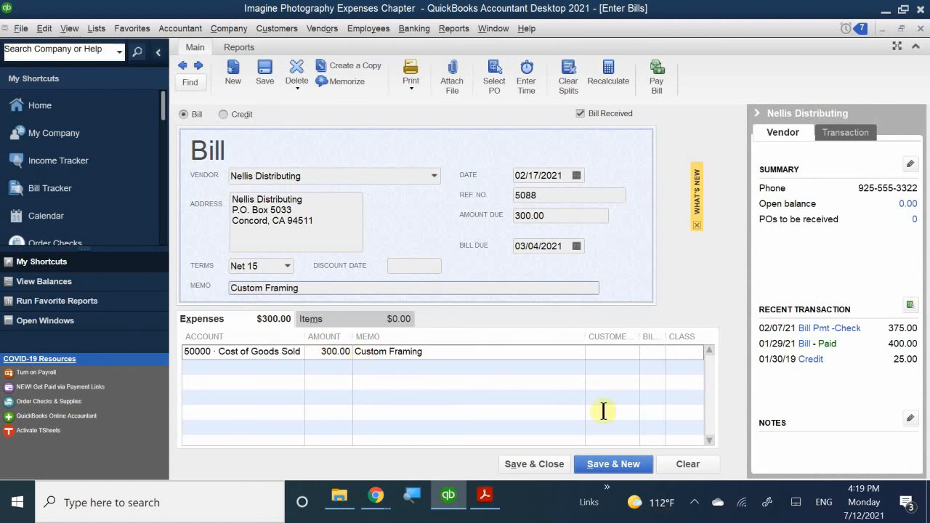
Assign the expense line to the customer shown in Figure 4-53 and class San Jose, and save and close the bill
left_click(617, 356)
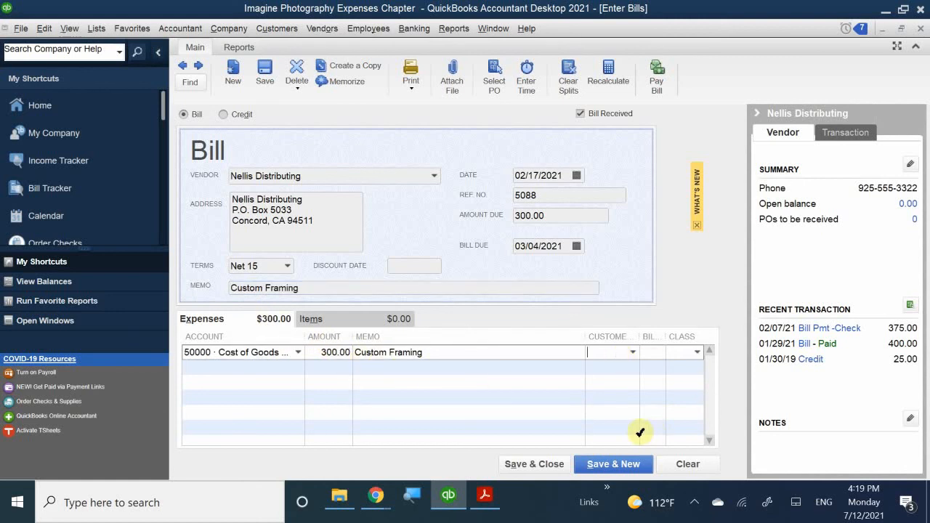
type("bo")
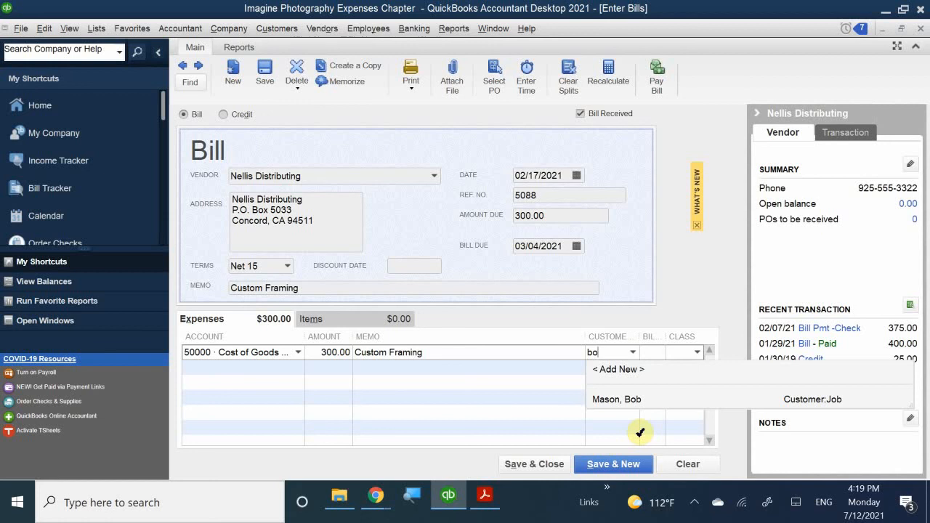
left_click(631, 400)
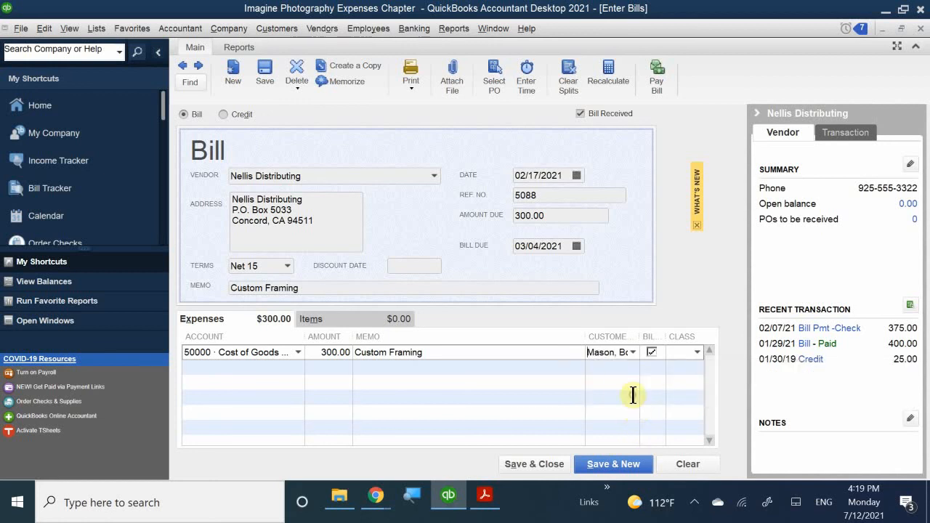
left_click(684, 353)
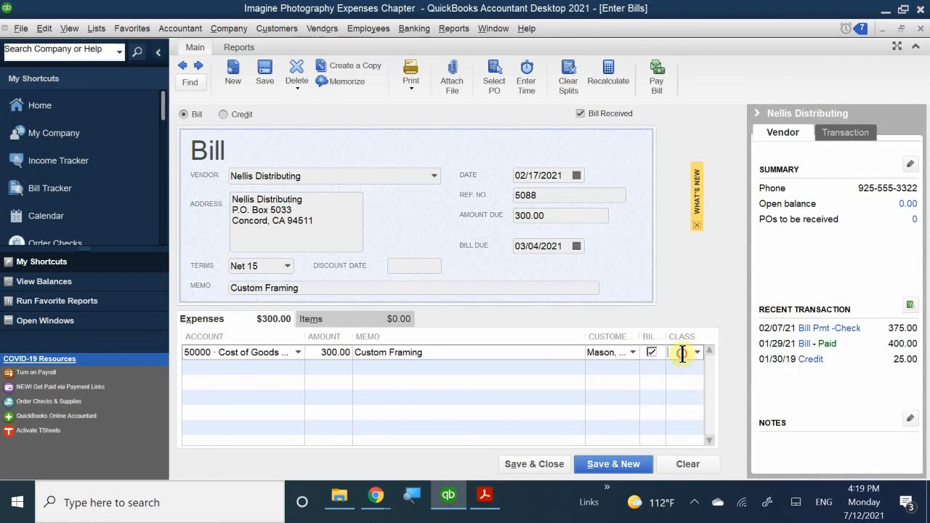
type("se")
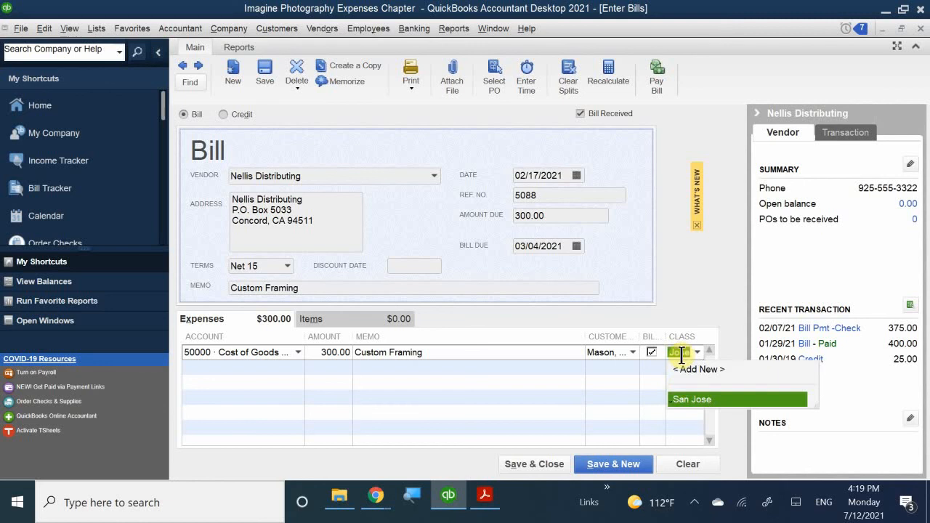
left_click(685, 400)
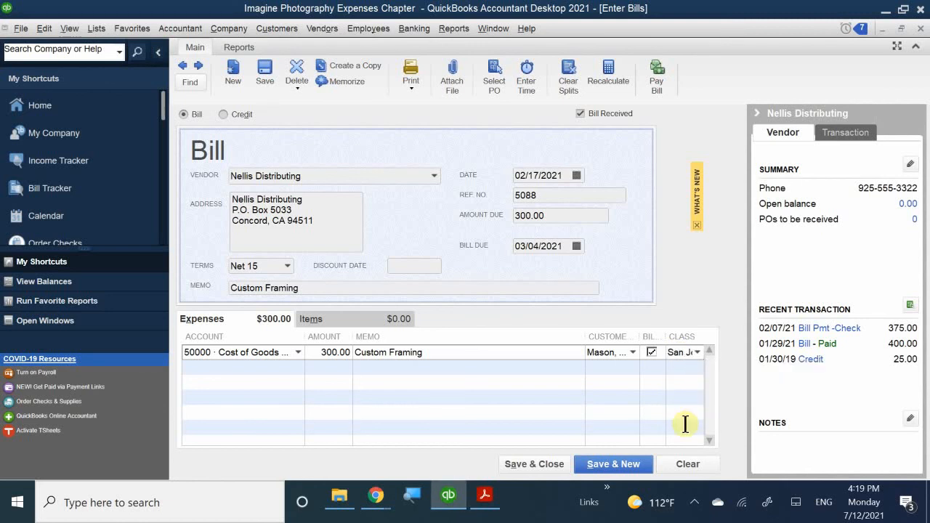
left_click(523, 462)
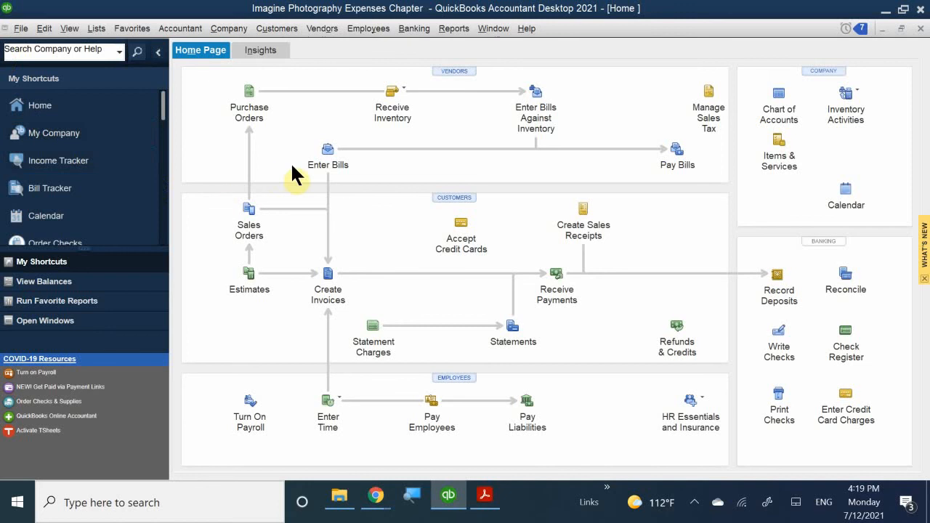
Start a vendor credit in the Enter Bills form with Nellis Distributing as the vendor
left_click(328, 154)
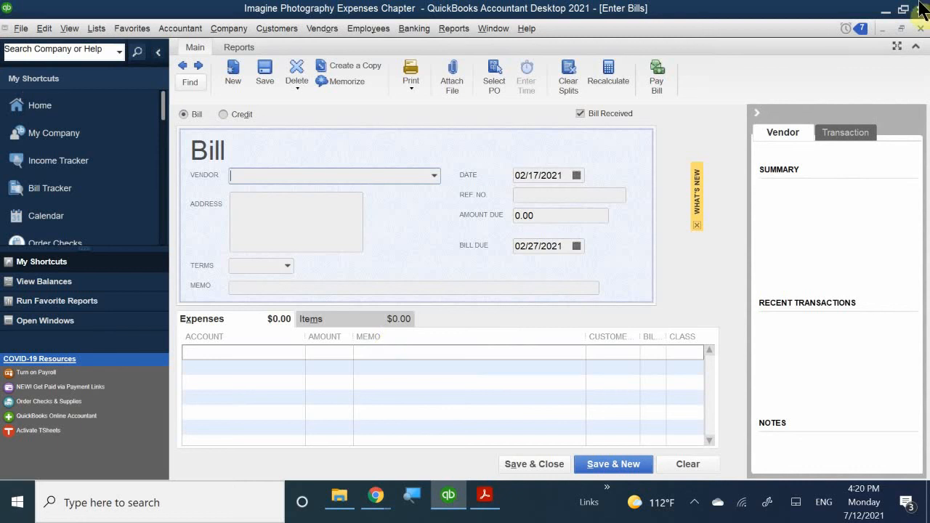
left_click(920, 29)
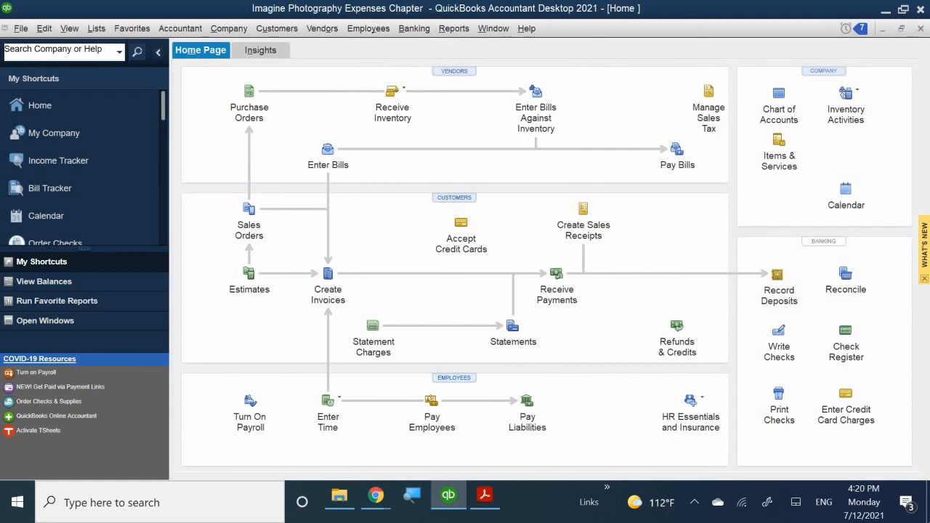
left_click(331, 154)
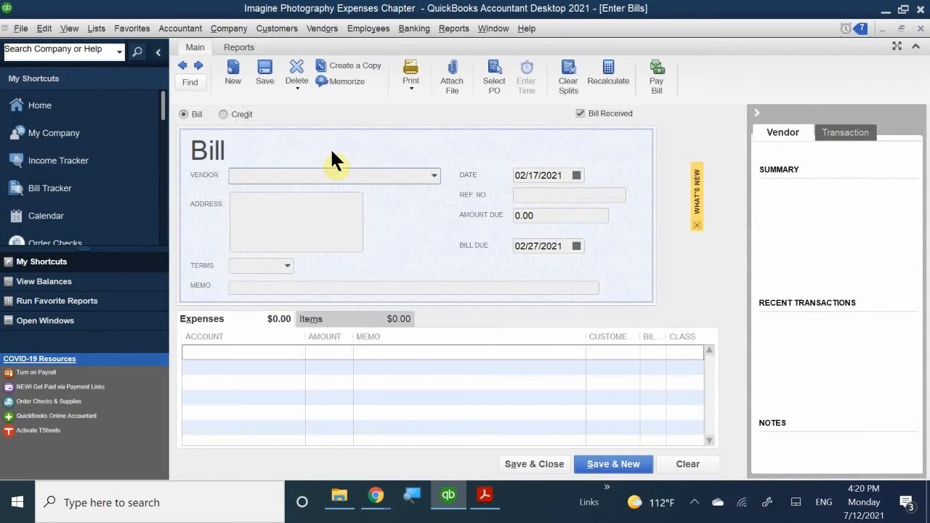
left_click(247, 114)
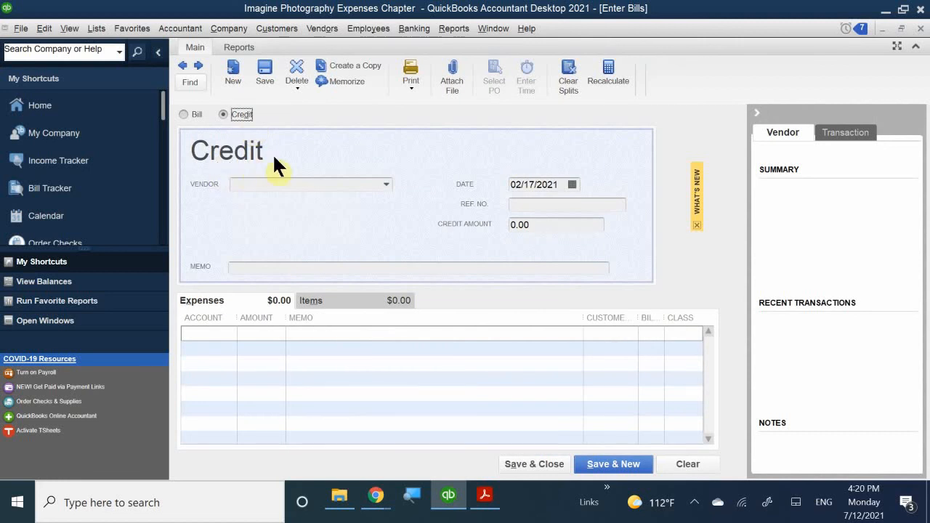
left_click(302, 185)
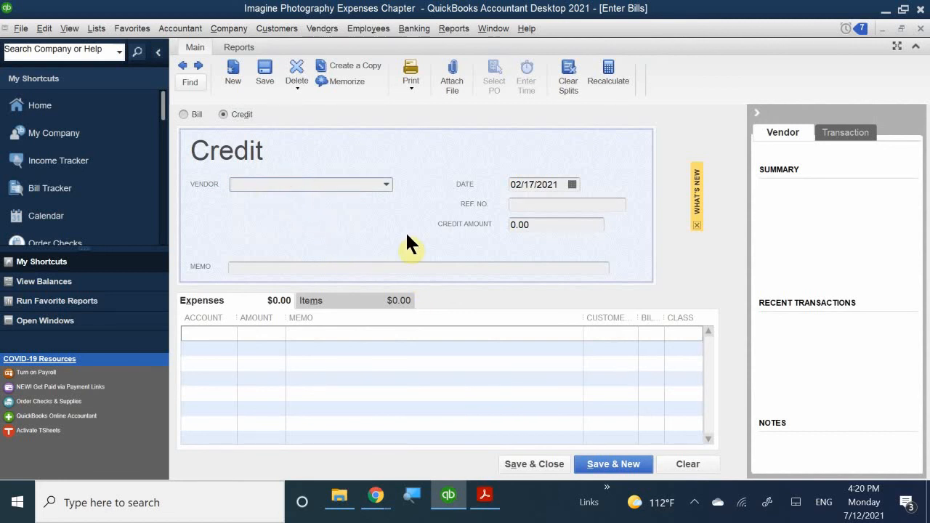
type("Nellis Distributing")
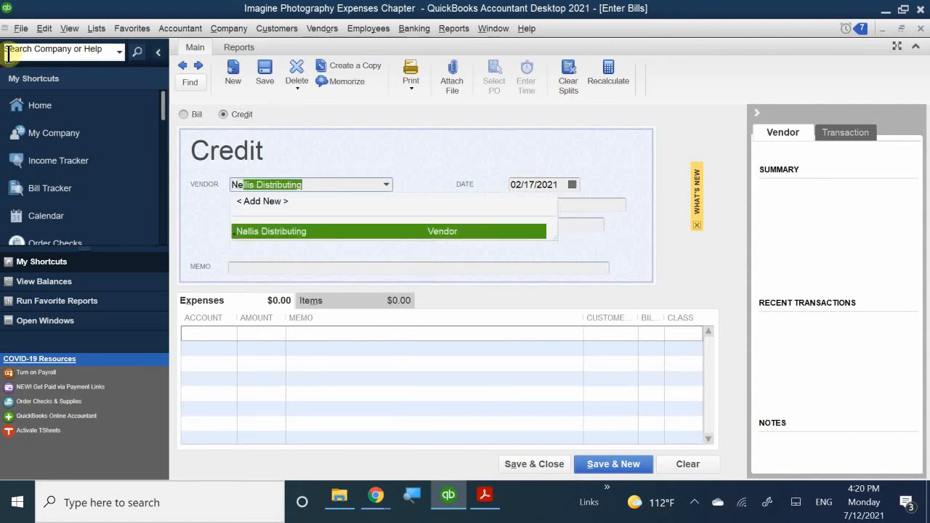
left_click(308, 231)
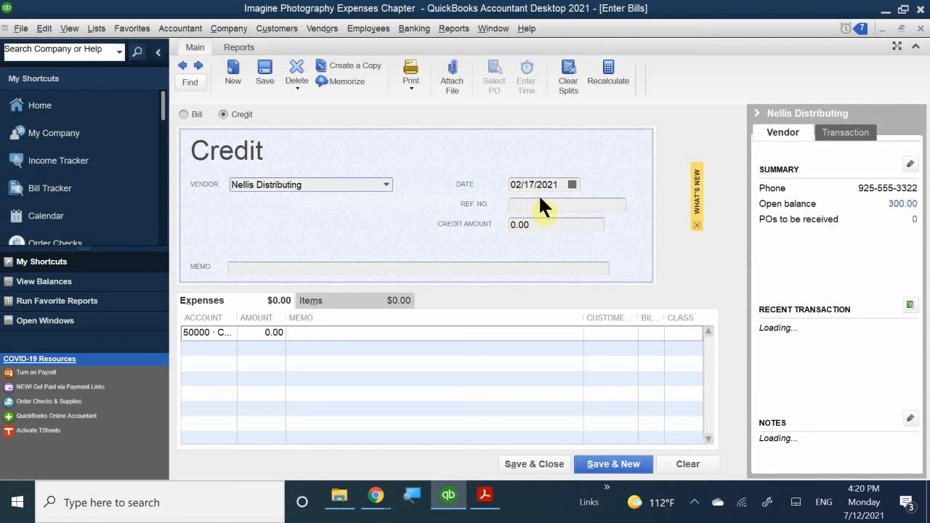
Set the credit's reference number to 5088C and its credit amount to 25.00
left_click(530, 206)
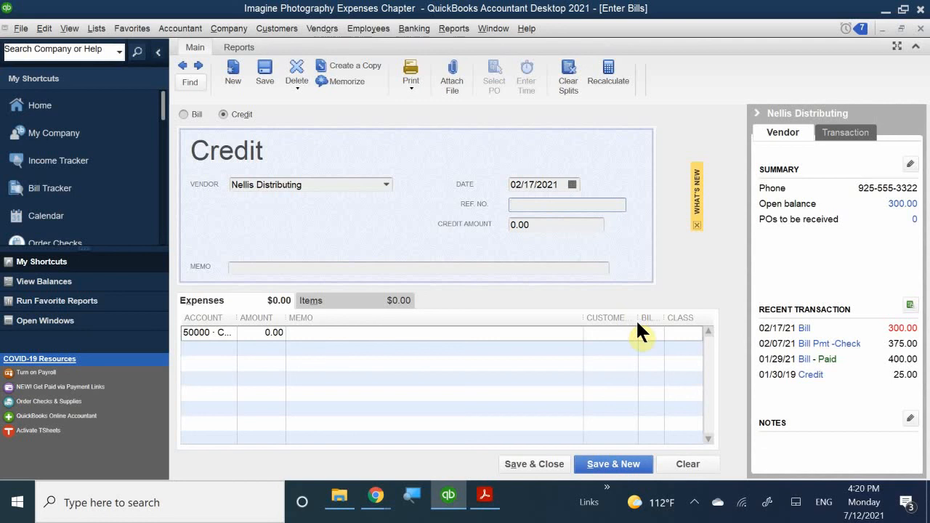
type("50")
type("88-")
type("C")
key("BackSpace")
key("BackSpace")
type("C")
left_click(576, 224)
type("25")
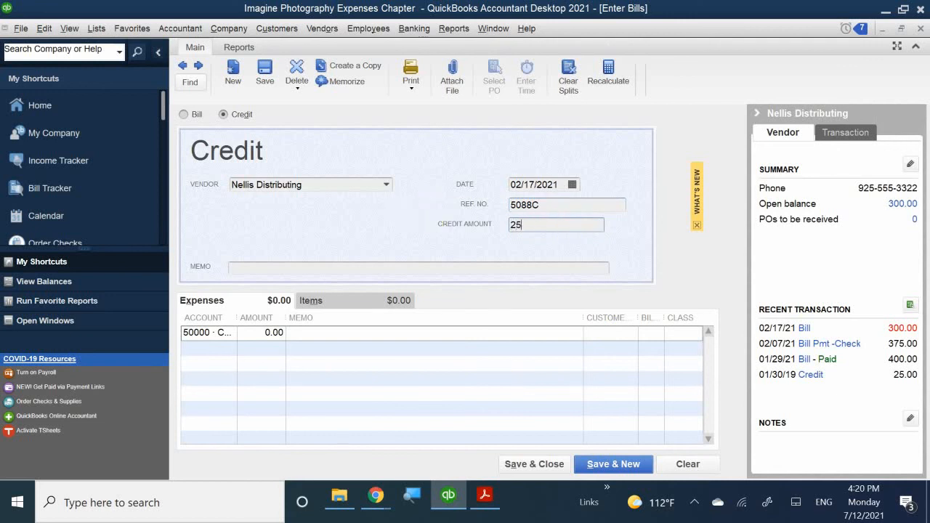
type(".00")
Change the credit's expense account to 53000 · Purchase Discounts and widen the account column
left_click(218, 331)
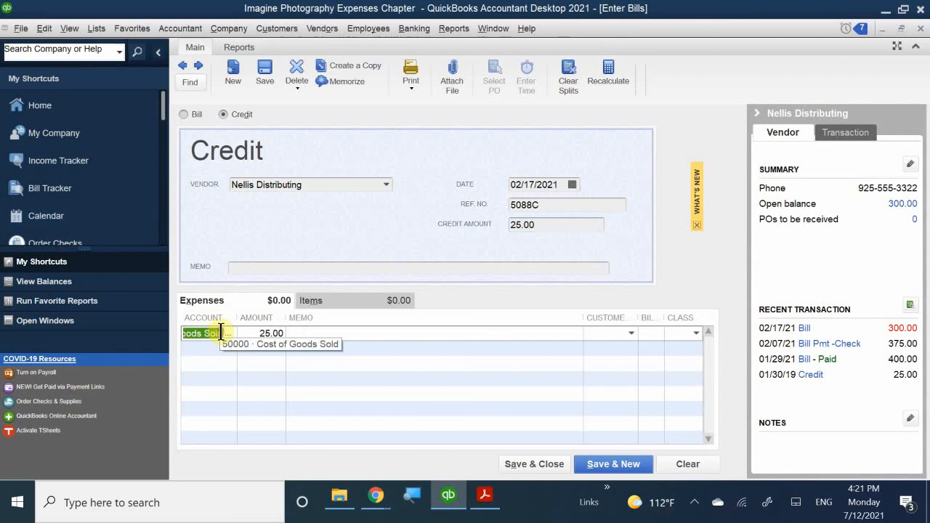
type("pur")
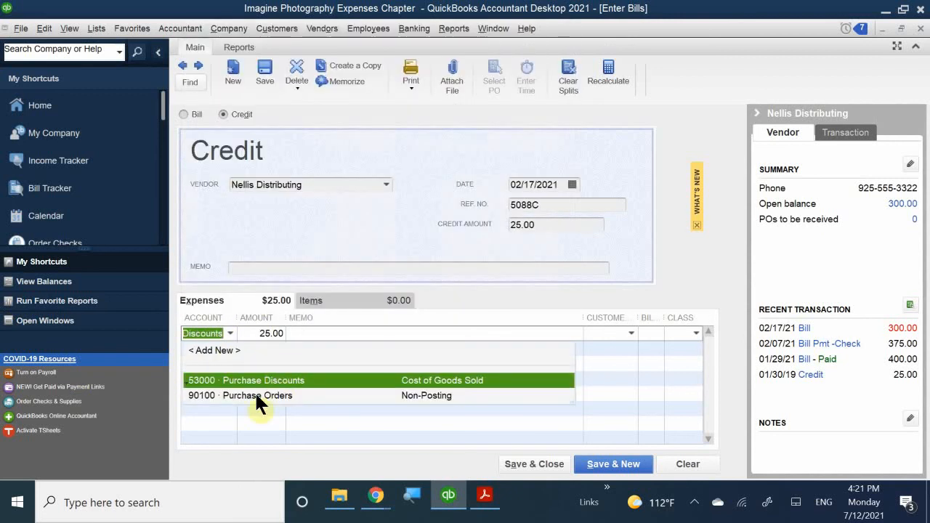
left_click(300, 378)
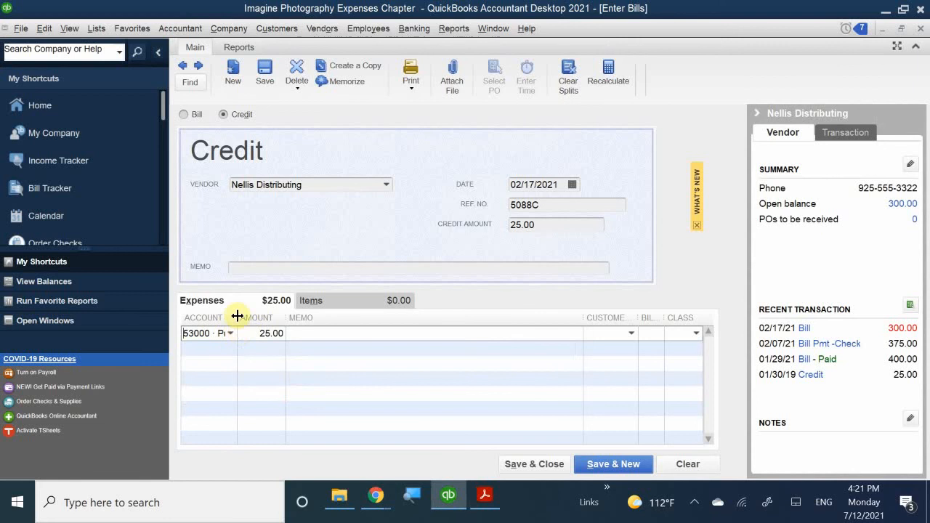
left_click_drag(236, 318, 305, 331)
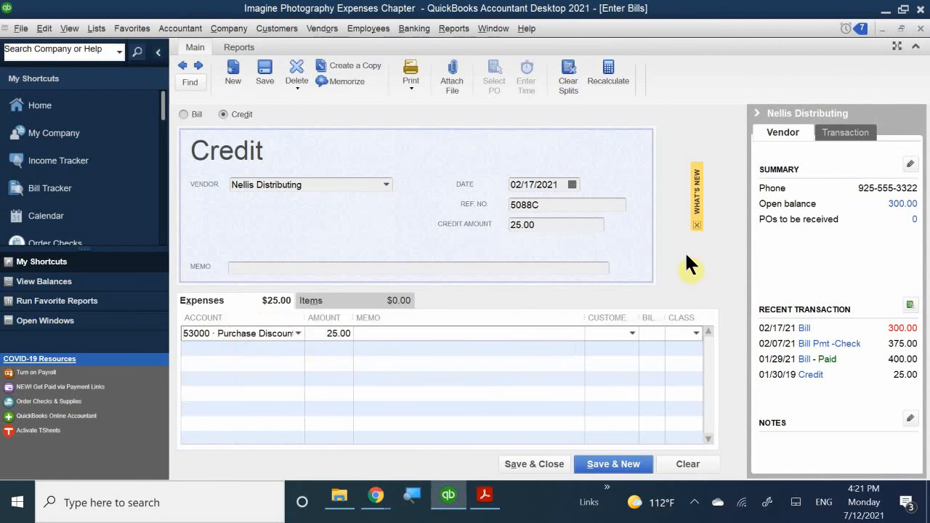
Assign class San Jose to the credit's expense line and save and close the vendor credit
left_click(683, 332)
type("s")
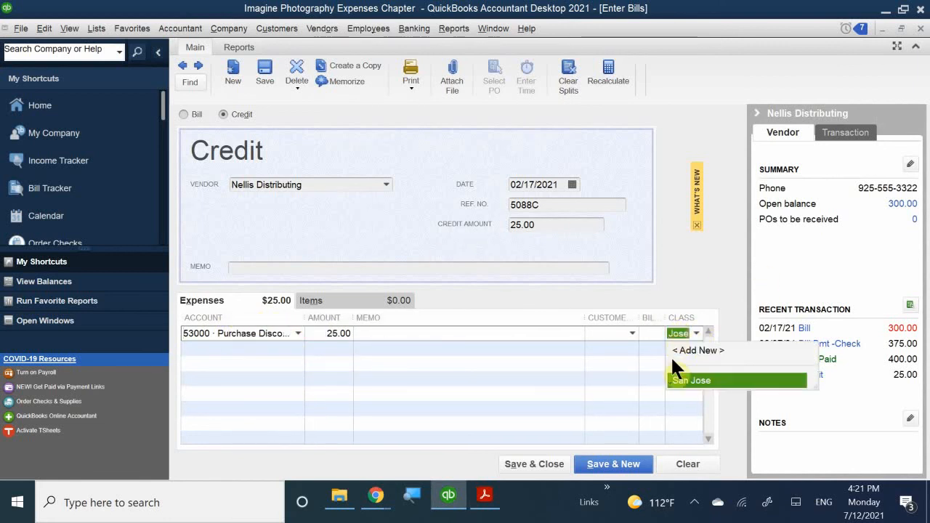
left_click(686, 380)
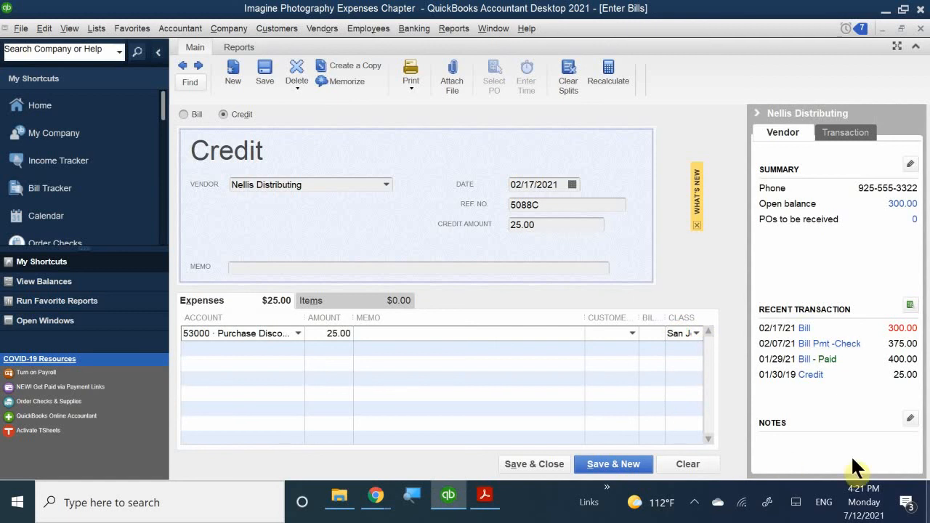
left_click(539, 463)
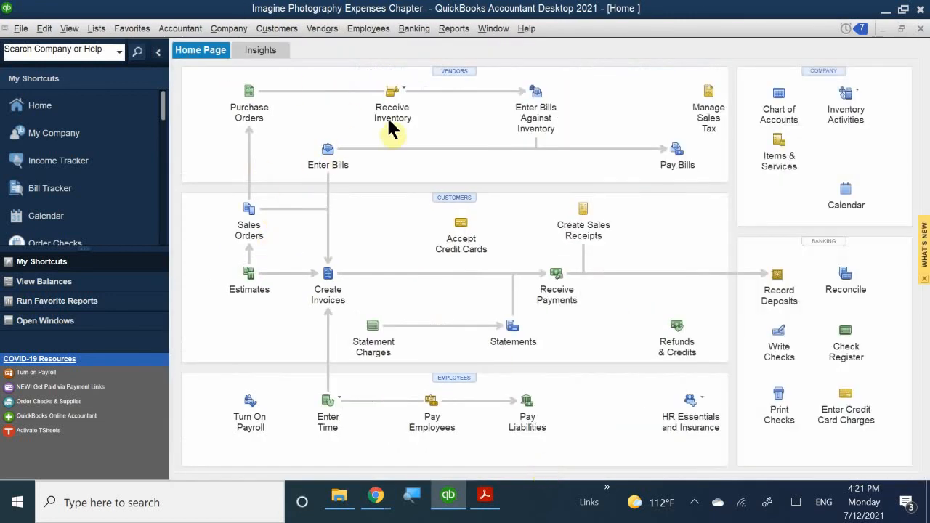
Select Nellis Distributing's bill 5088 for payment in Pay Bills and apply the 25.00 credit 5088C to it
left_click(672, 154)
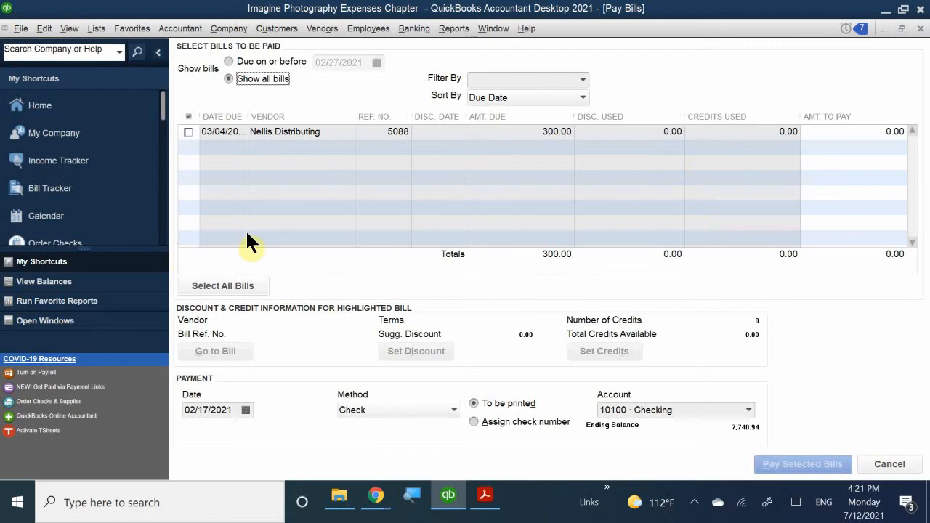
left_click(318, 153)
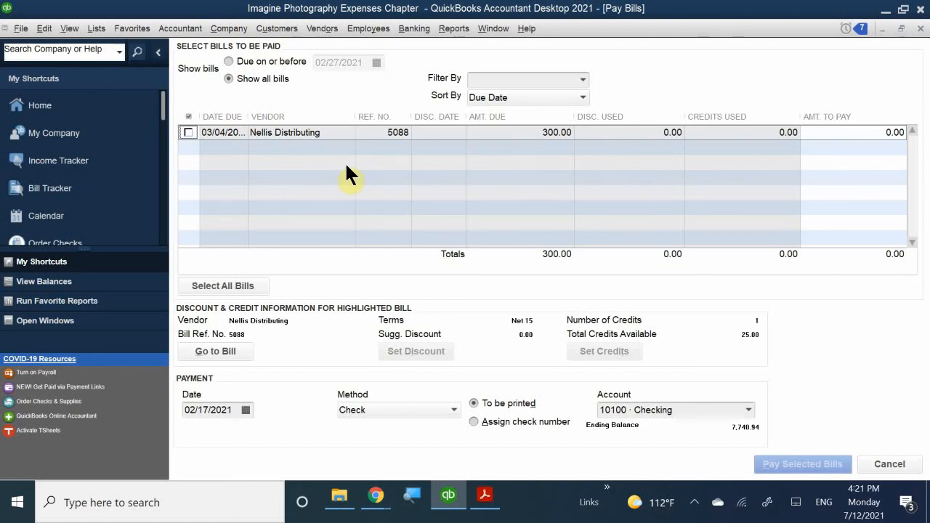
left_click(187, 132)
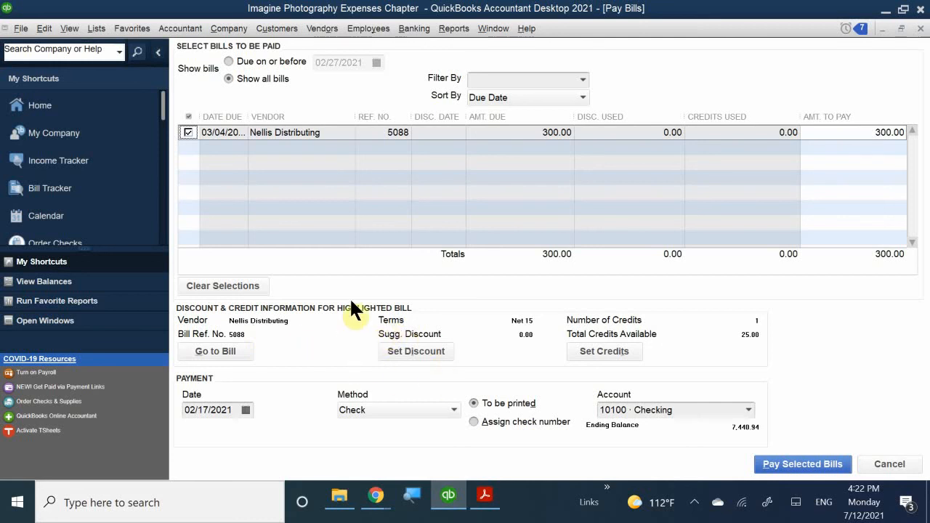
left_click(594, 350)
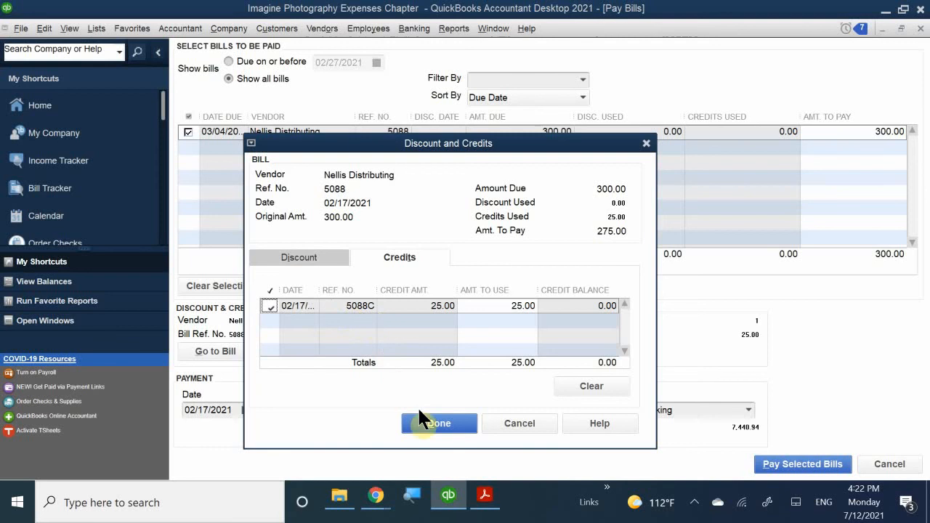
left_click(448, 423)
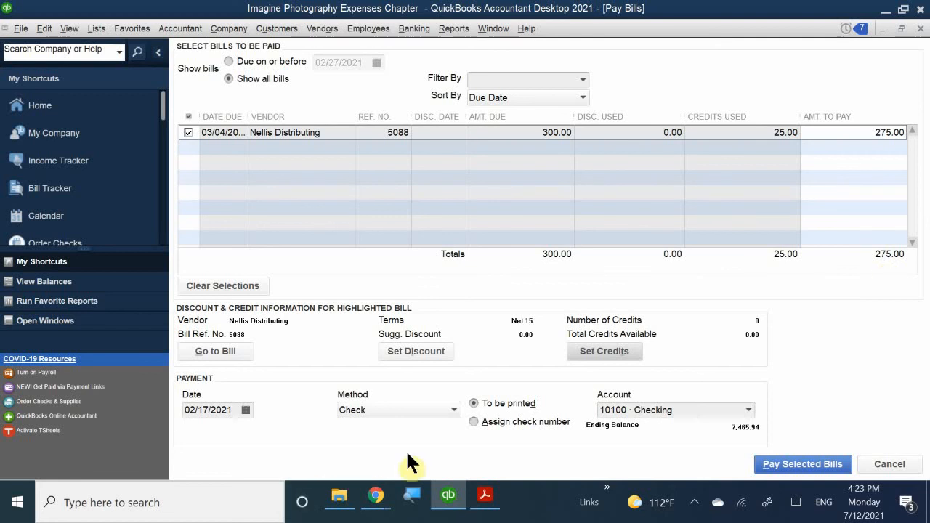
Set the payment date to 02/20/2021, pay the selected bill and dismiss the payment summary
left_click(244, 409)
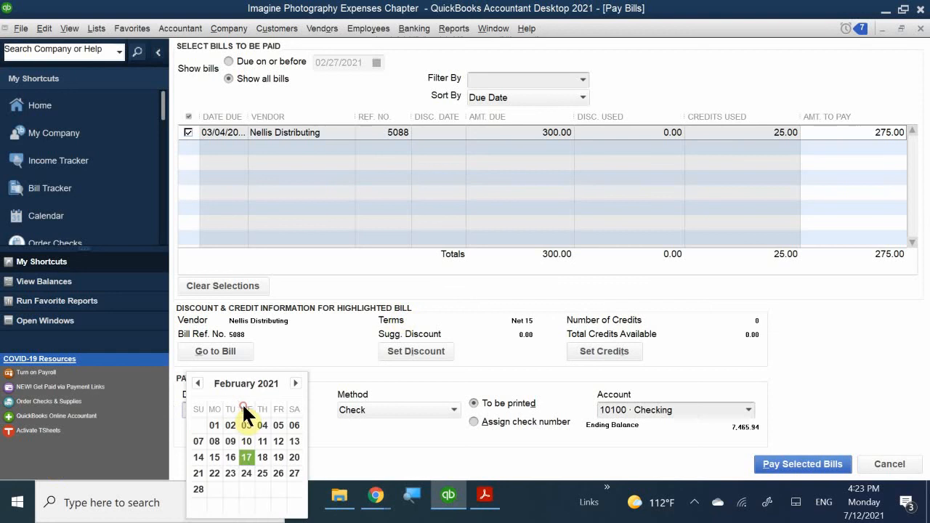
left_click(291, 454)
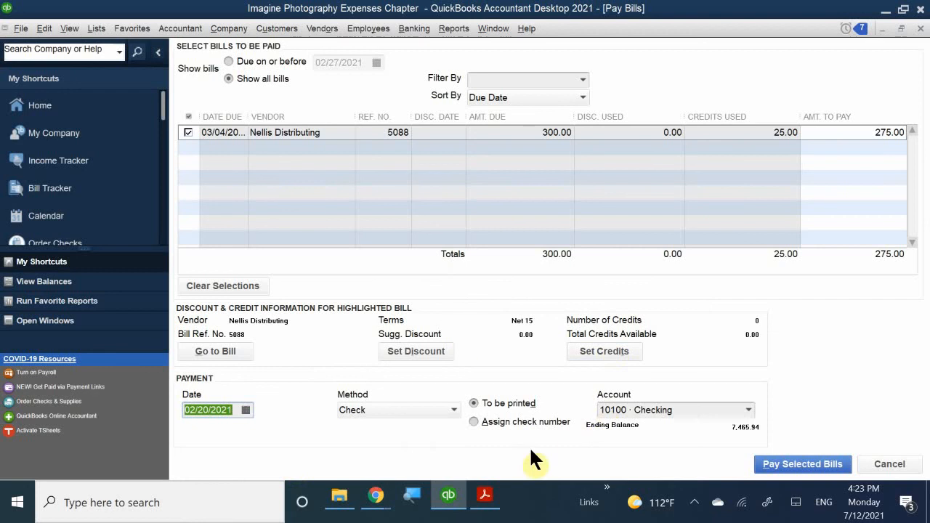
left_click(787, 471)
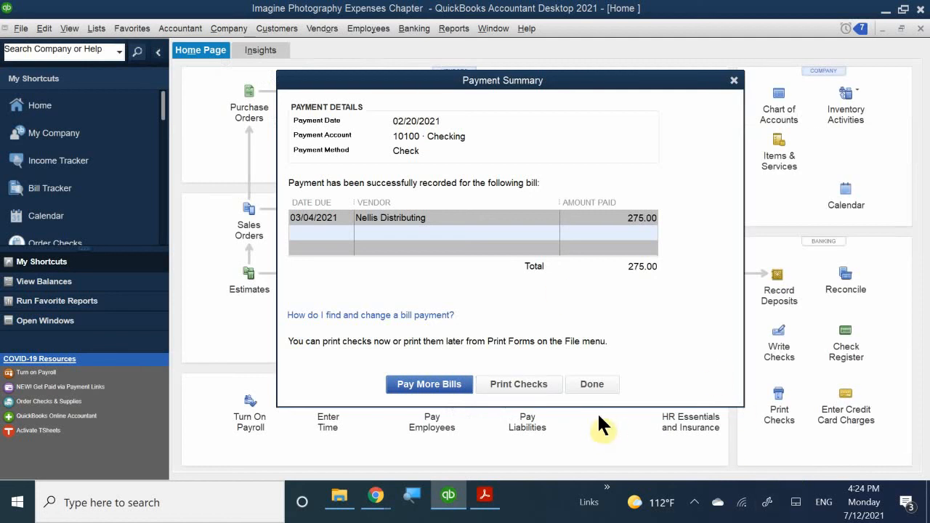
left_click(592, 384)
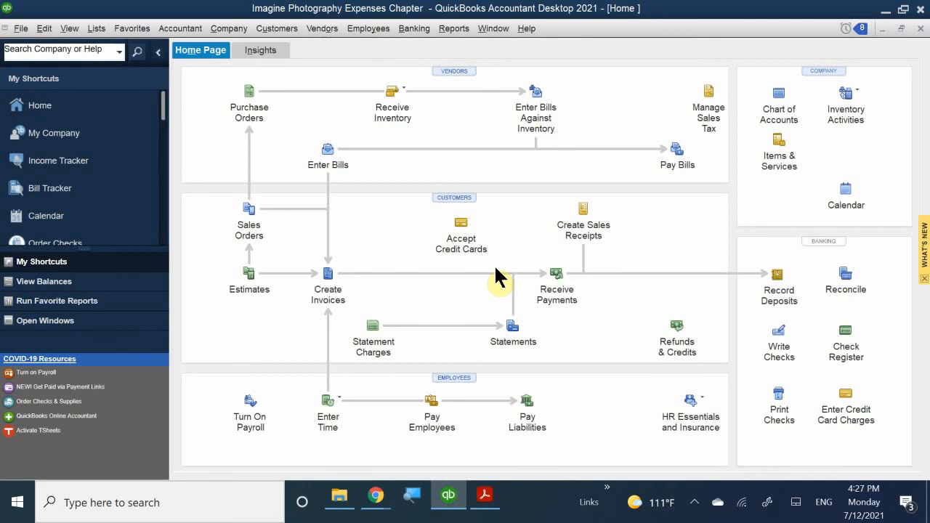
Check Pay Bills for open bills and examine the 02/20/2021 Nellis Distributing payment from the 10100 · Checking register
left_click(678, 154)
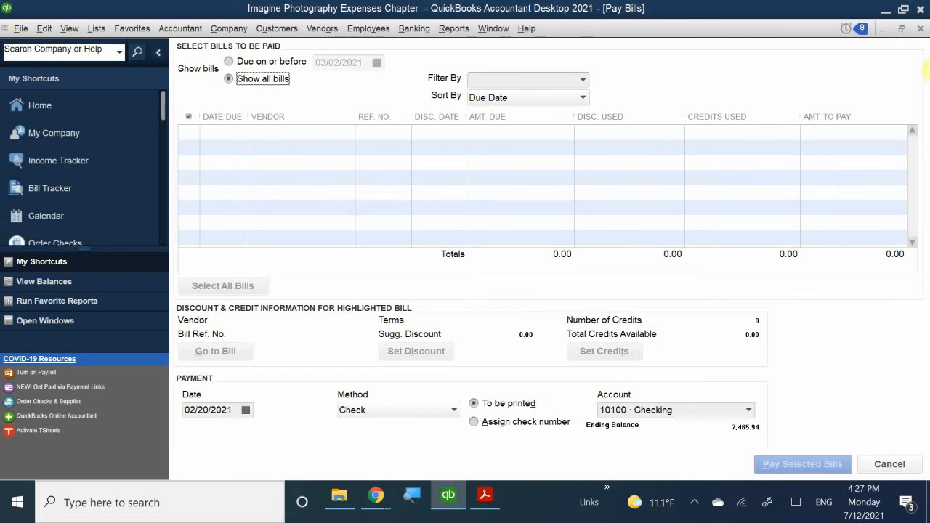
left_click(919, 28)
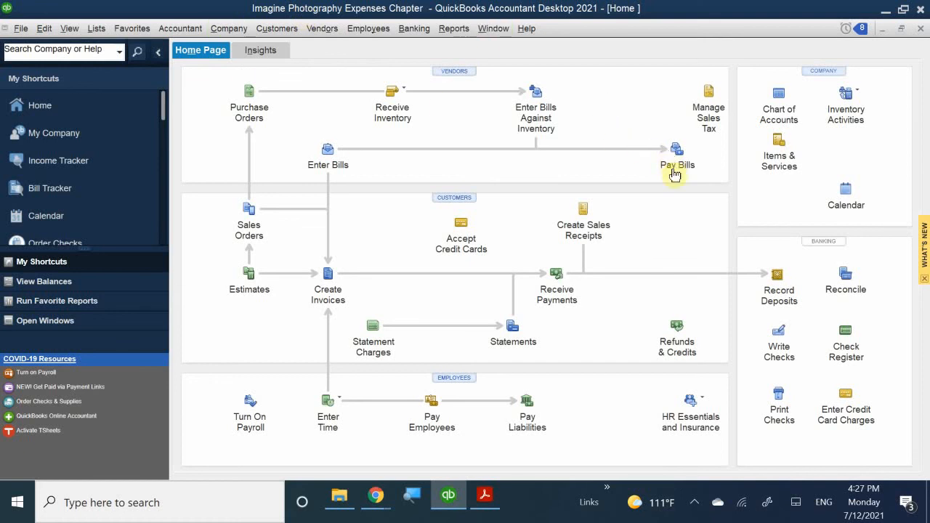
left_click(841, 340)
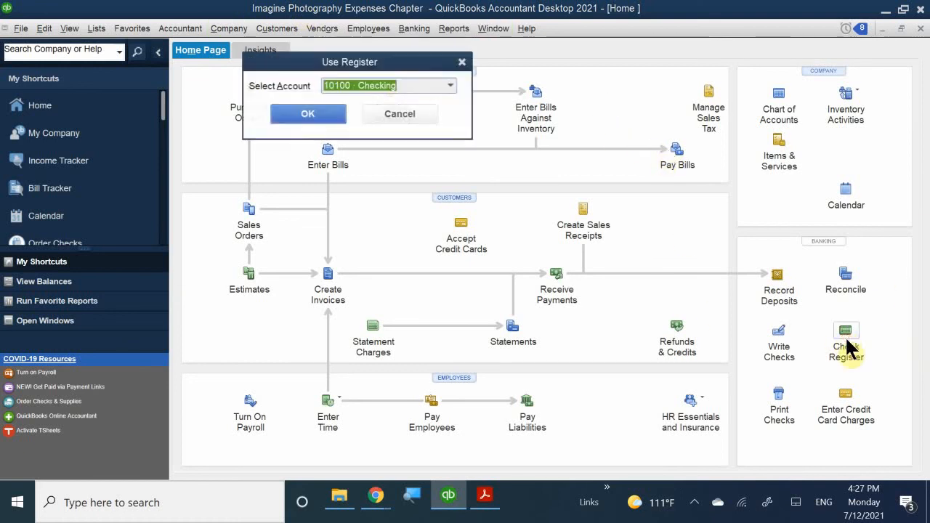
left_click(299, 116)
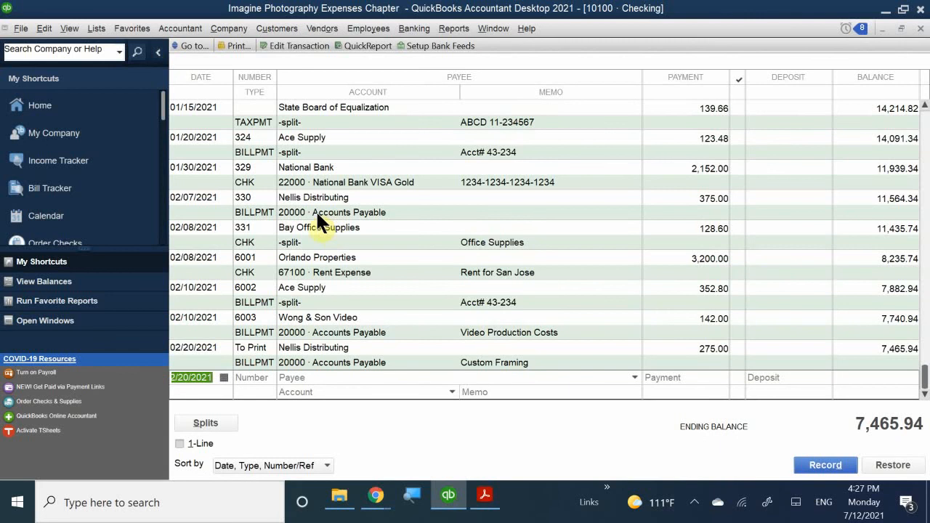
right_click(241, 348)
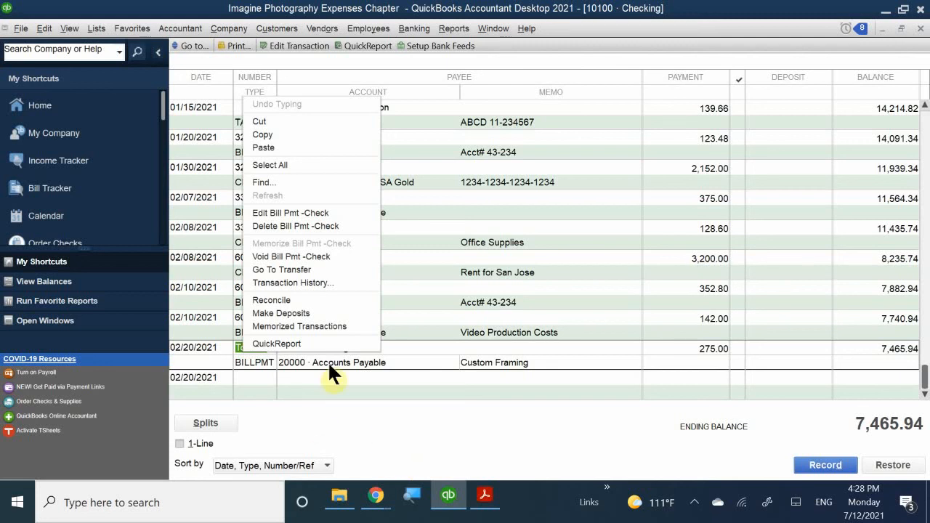
double_click(204, 350)
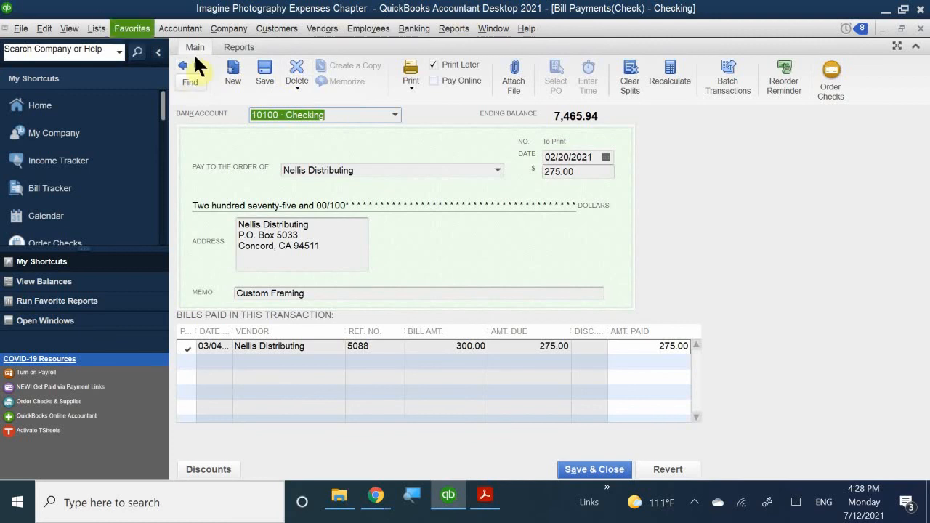
left_click(920, 28)
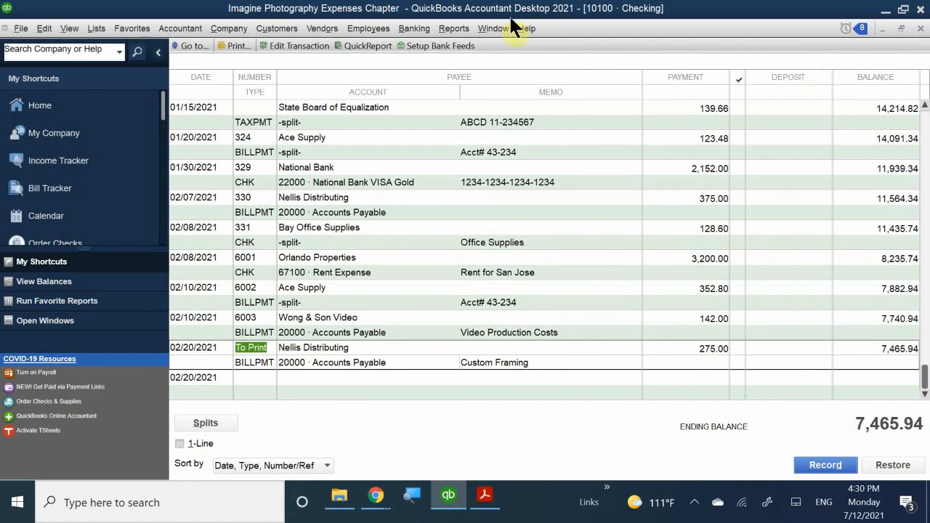
left_click(920, 28)
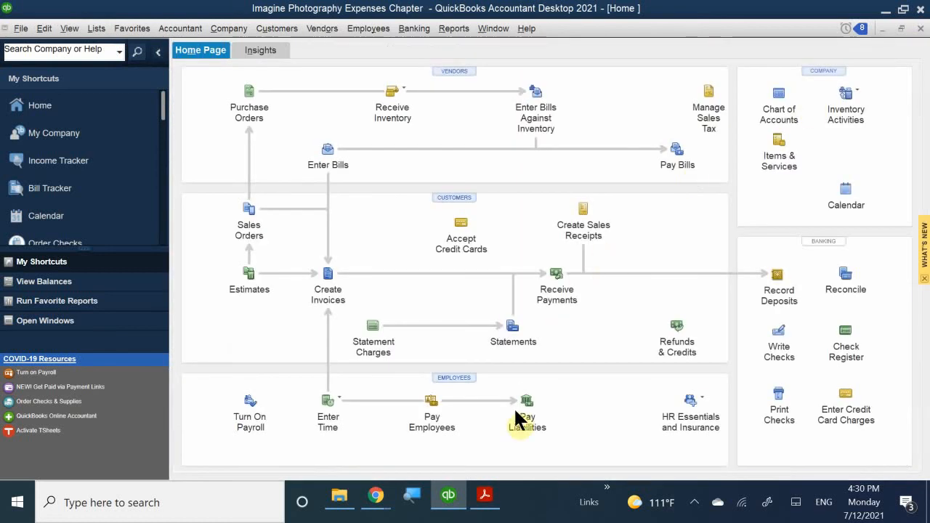
Switch to the QB 2021 CH 4 PDF in Acrobat Reader and read on through the Vendor Refunds and Vendor Deposits sections
left_click(485, 497)
scroll(452, 319, "down", 5)
scroll(452, 316, "down", 15)
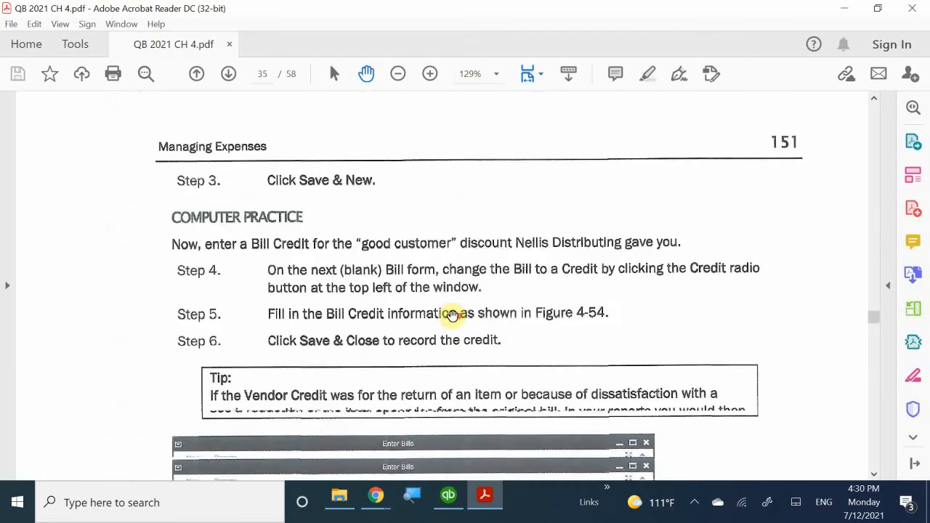
scroll(452, 316, "down", 20)
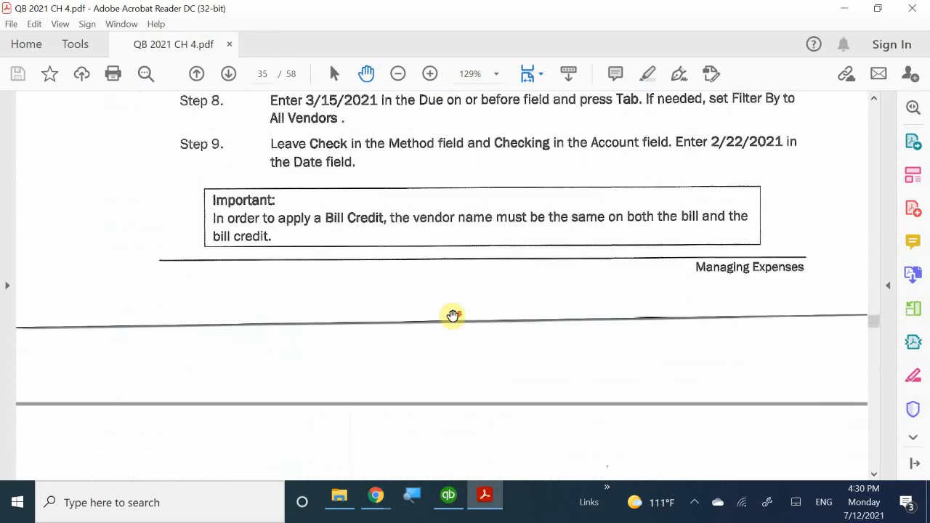
scroll(451, 316, "down", 20)
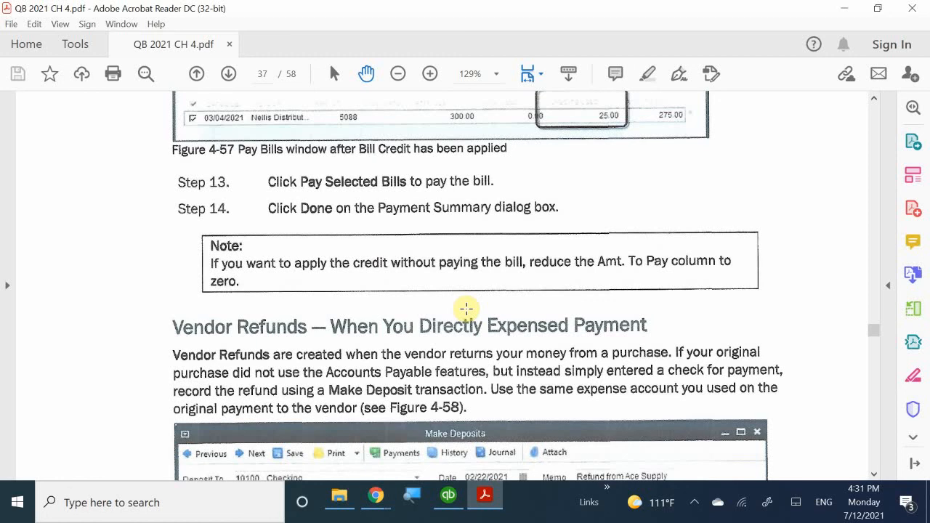
scroll(466, 308, "down", 8)
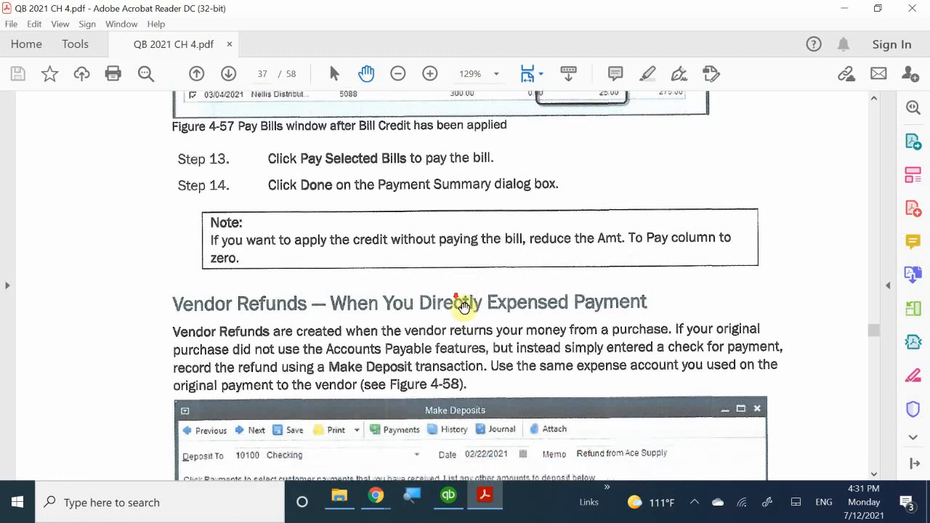
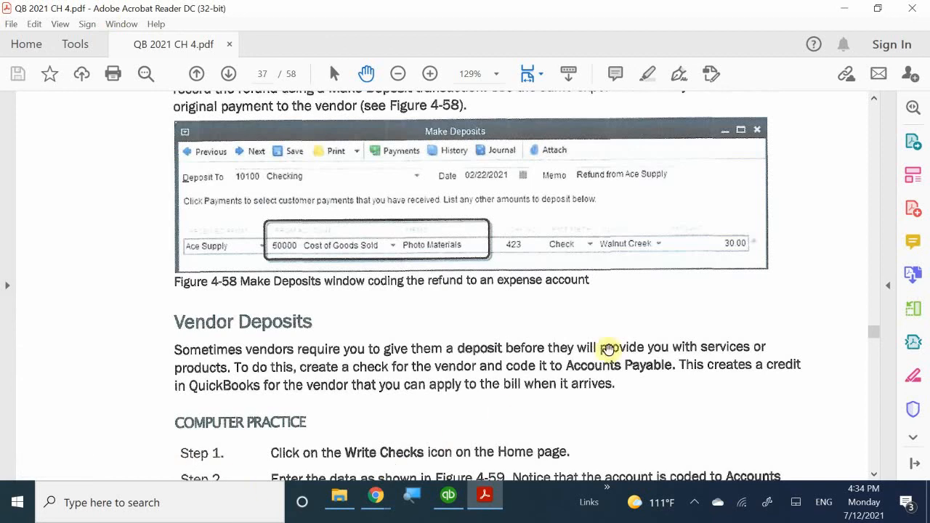
left_click(695, 501)
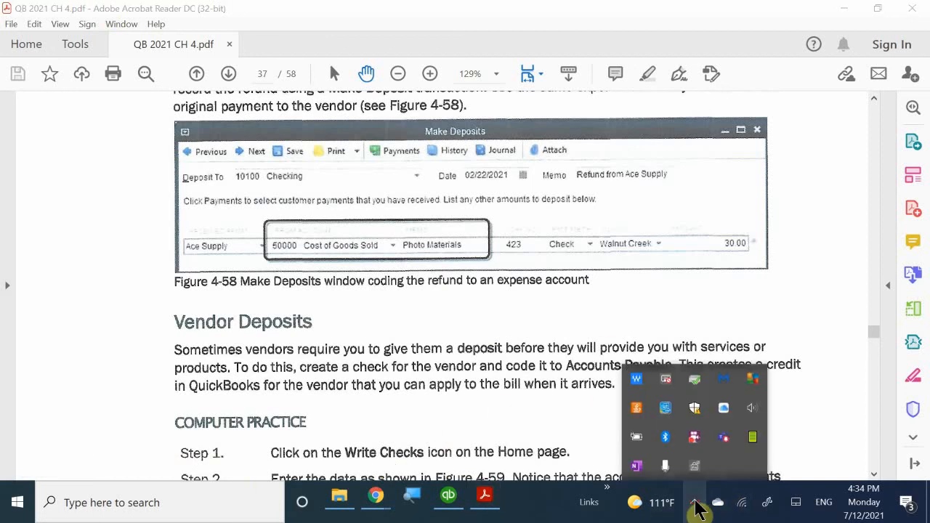